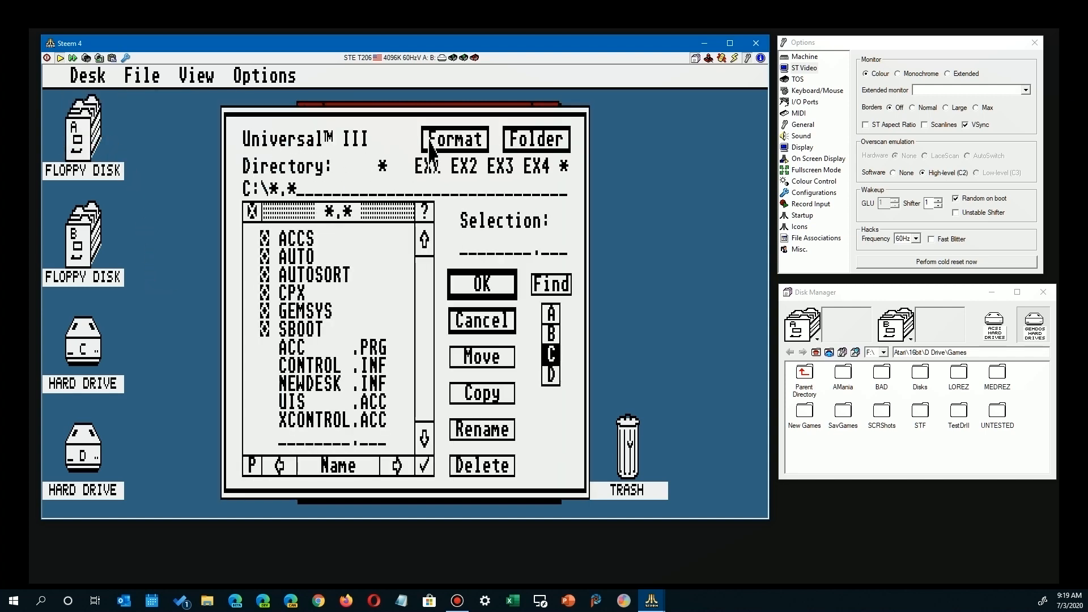
Step: Open the file selector for loading a file in Devpac-3
{"action": "mouse_move", "coordinate": [178, 76]}
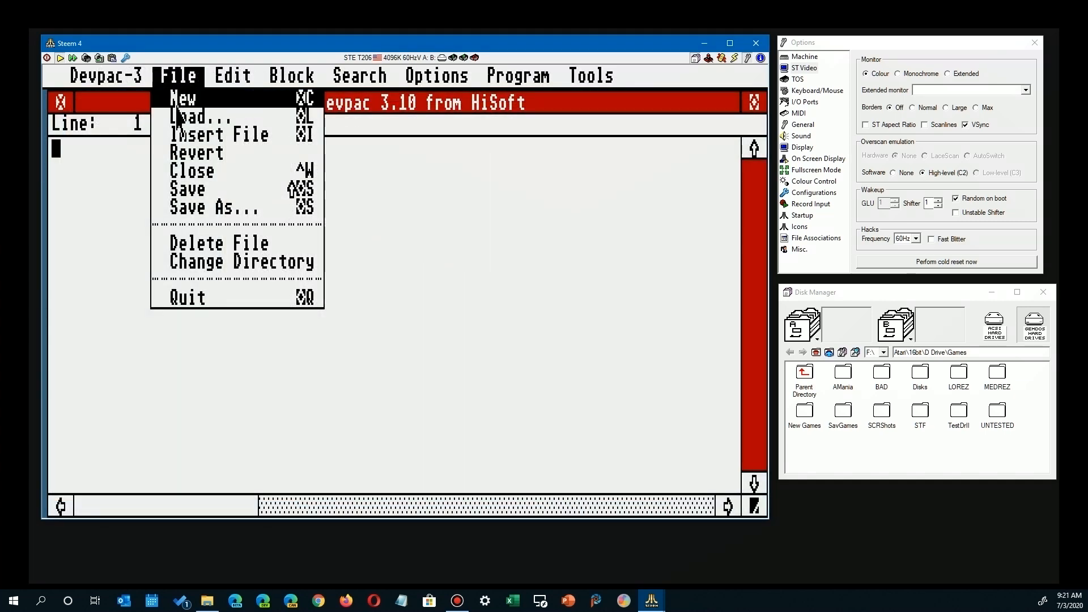
{"action": "left_click", "coordinate": [196, 116]}
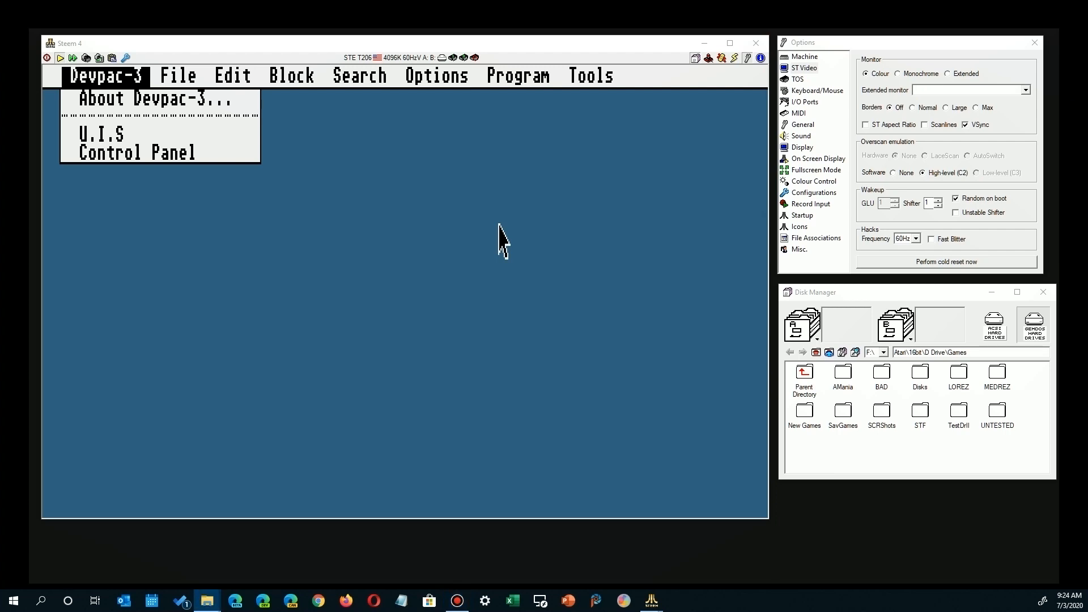
Step: In File Explorer, go to the AUTO folder of the Atari 16bit C Drive and select UIS_III.PRG
{"action": "left_click_drag", "start_coordinate": [1087, 61], "coordinate": [524, 45]}
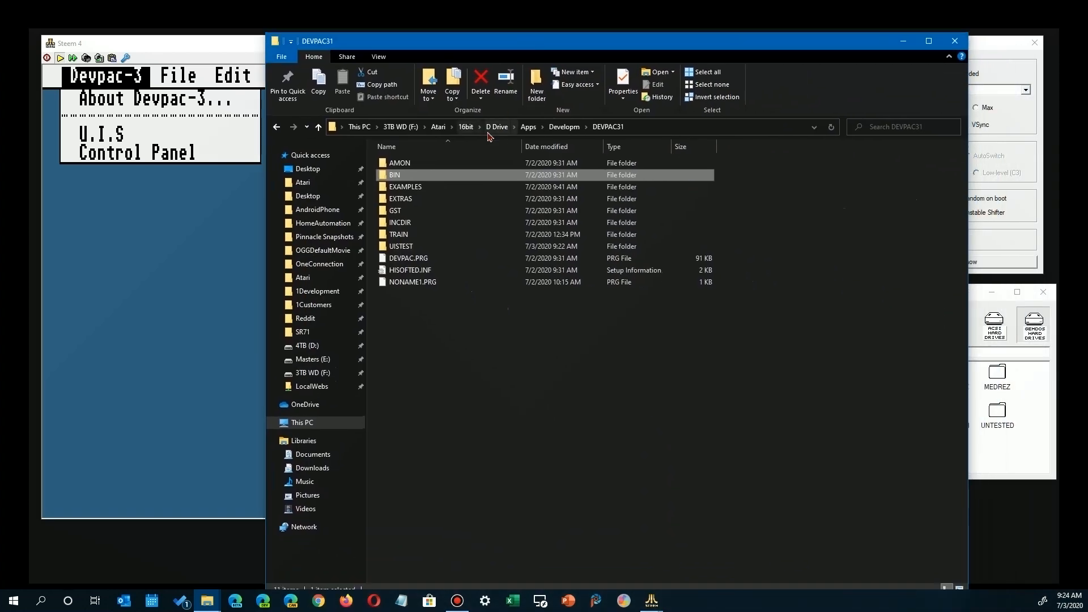
{"action": "left_click", "coordinate": [464, 128]}
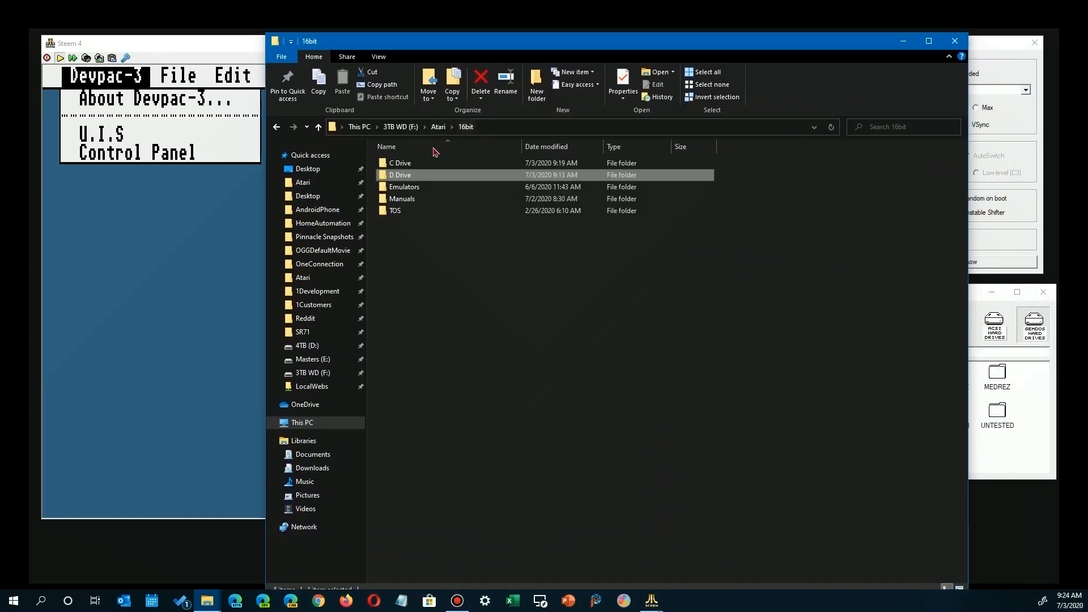
{"action": "double_click", "coordinate": [405, 164]}
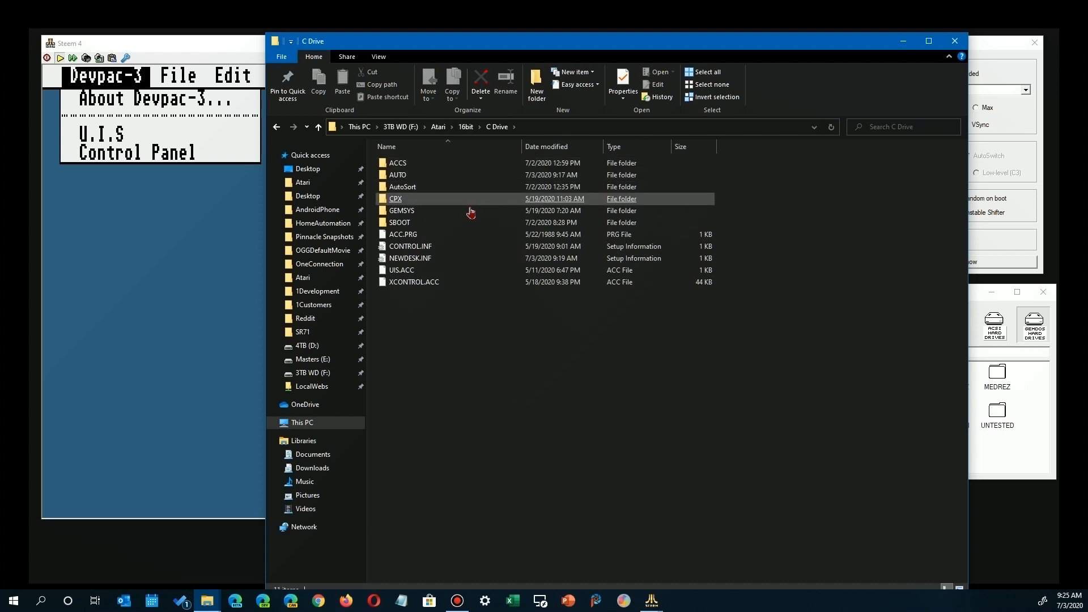
{"action": "left_click", "coordinate": [408, 225]}
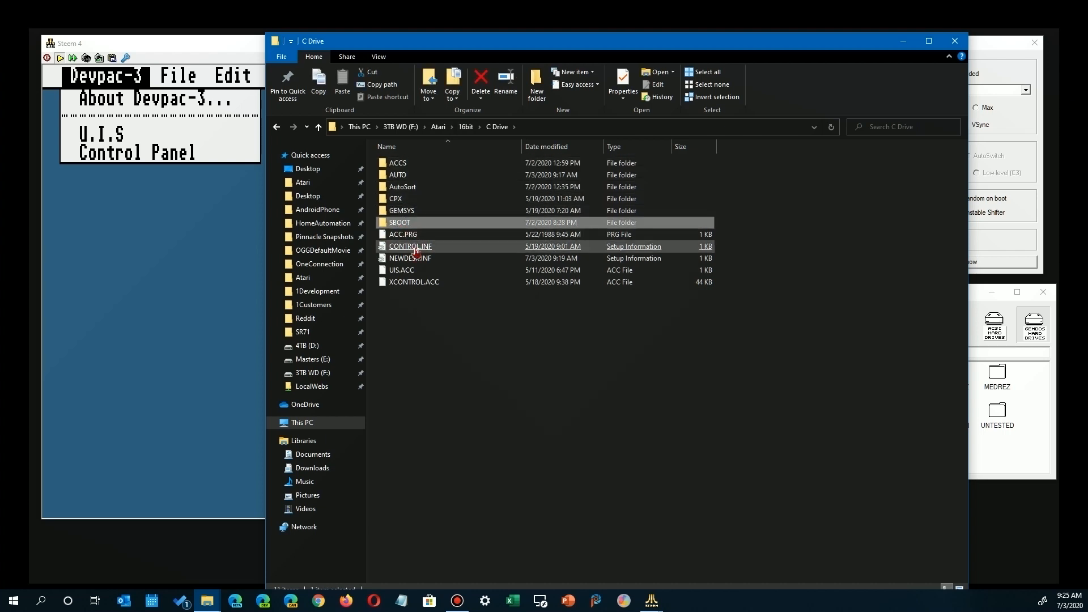
{"action": "double_click", "coordinate": [397, 175]}
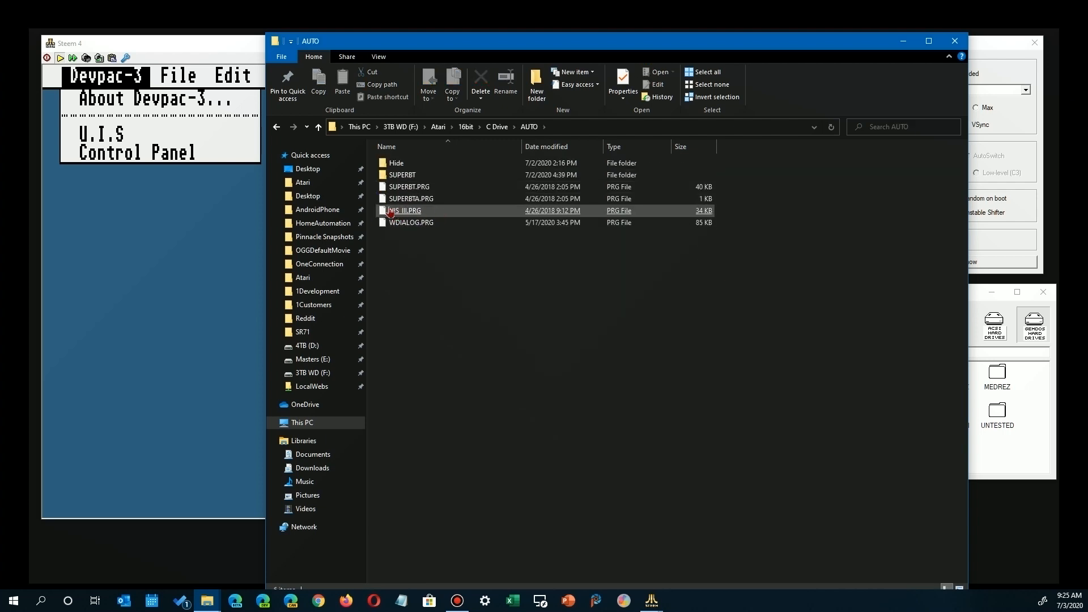
{"action": "left_click", "coordinate": [422, 214]}
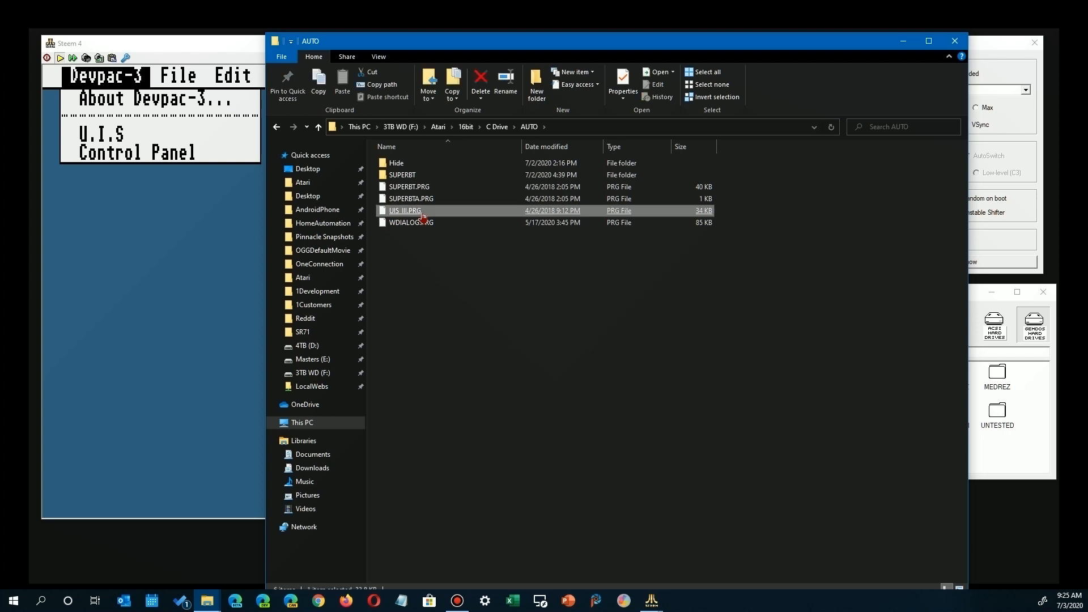
Step: Return to the C Drive folder, locate UIS.ACC, and open the AUTO folder again
{"action": "left_click", "coordinate": [497, 127]}
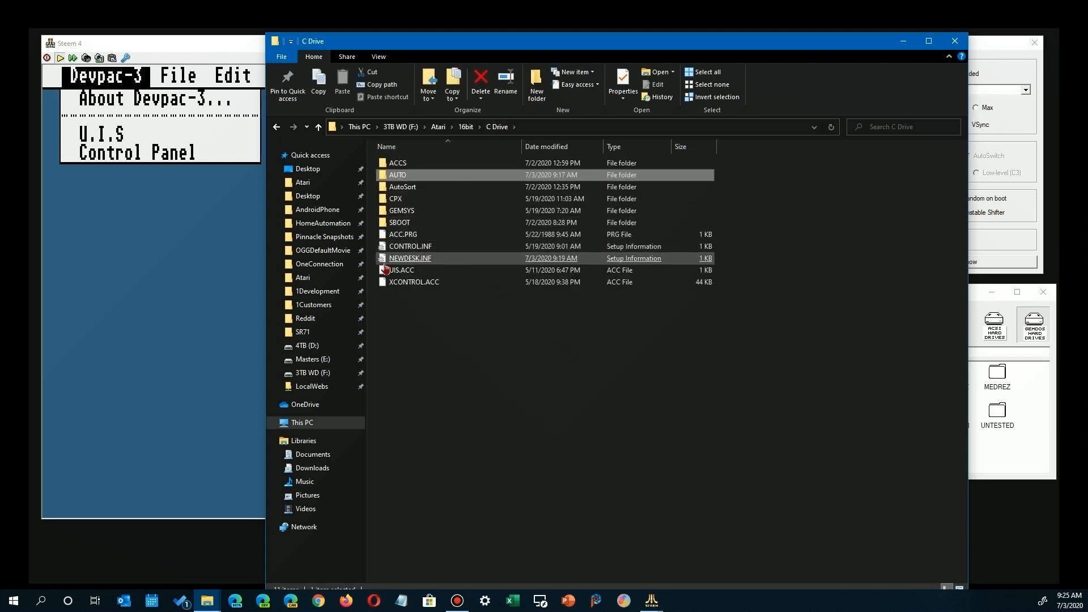
{"action": "left_click", "coordinate": [408, 270]}
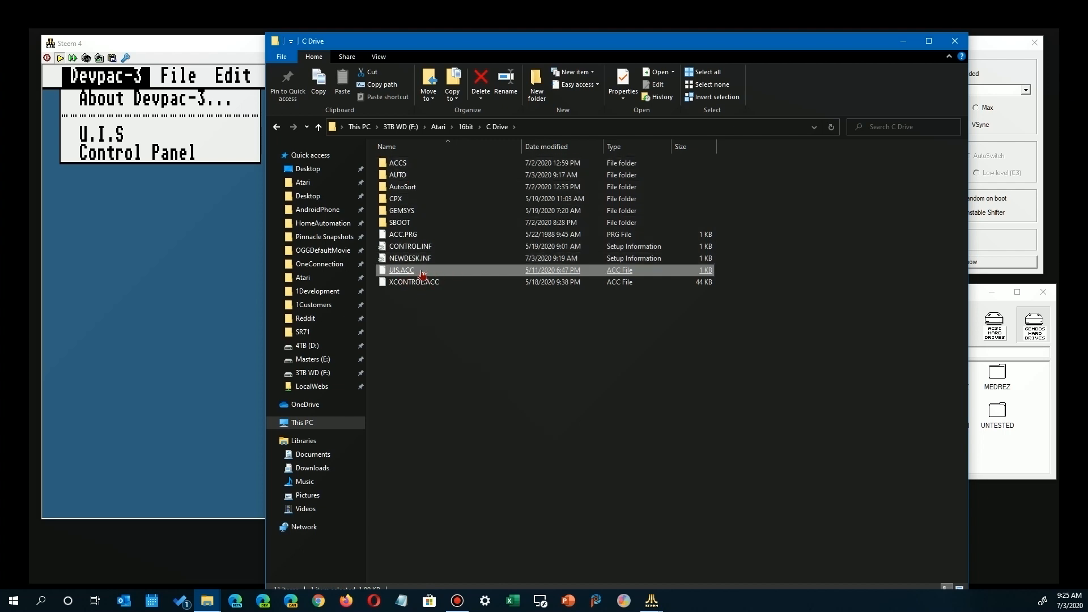
{"action": "left_click", "coordinate": [400, 223]}
{"action": "double_click", "coordinate": [400, 177]}
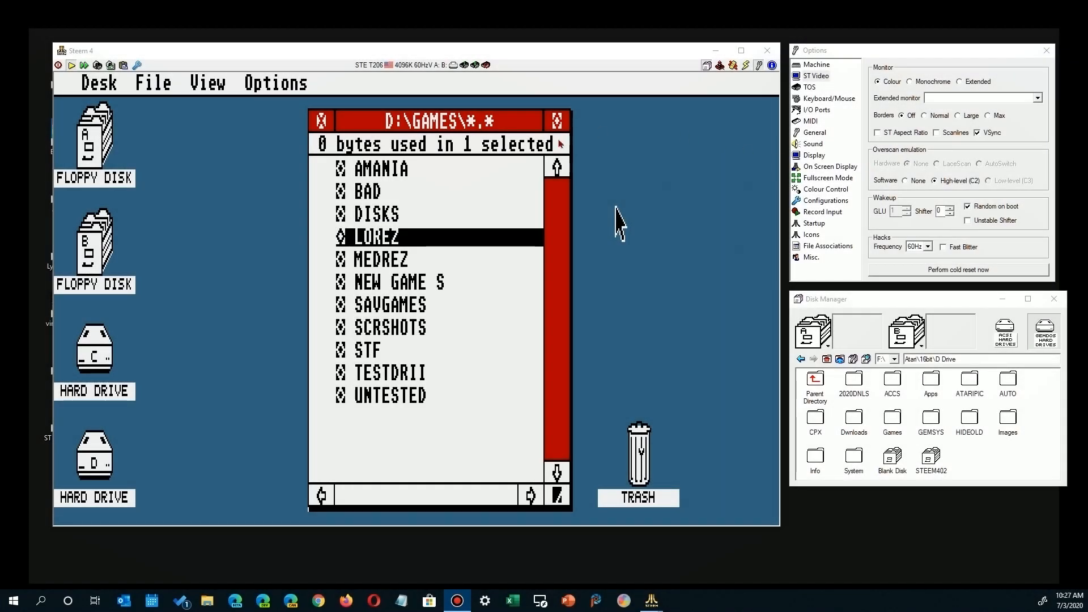
Step: Switch to the Steem desktop and open the U.I.S accessory
{"action": "left_click", "coordinate": [214, 116]}
{"action": "mouse_move", "coordinate": [94, 84]}
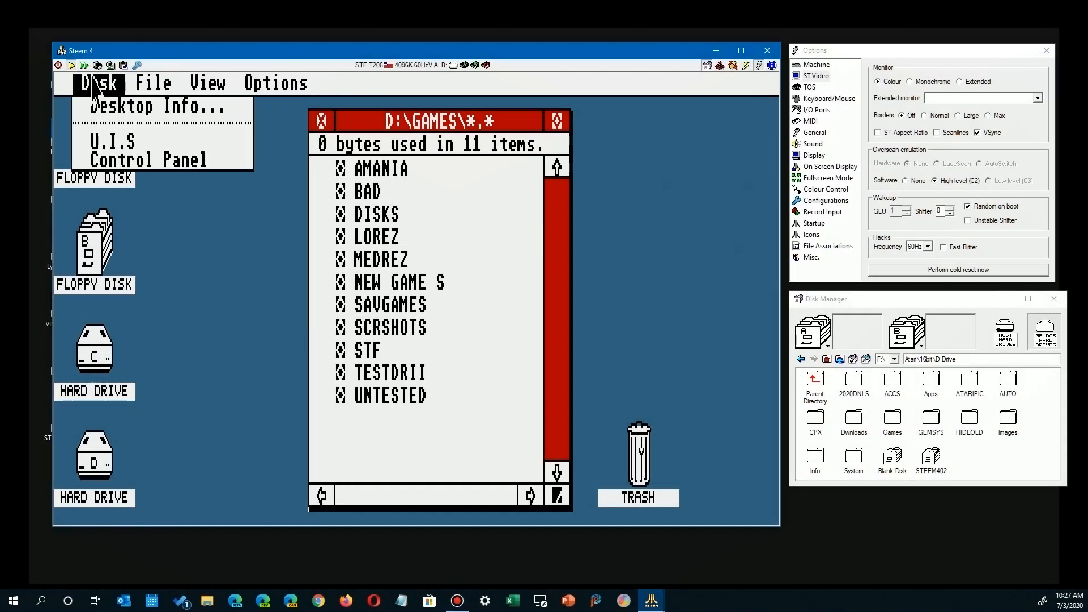
{"action": "left_click", "coordinate": [124, 145]}
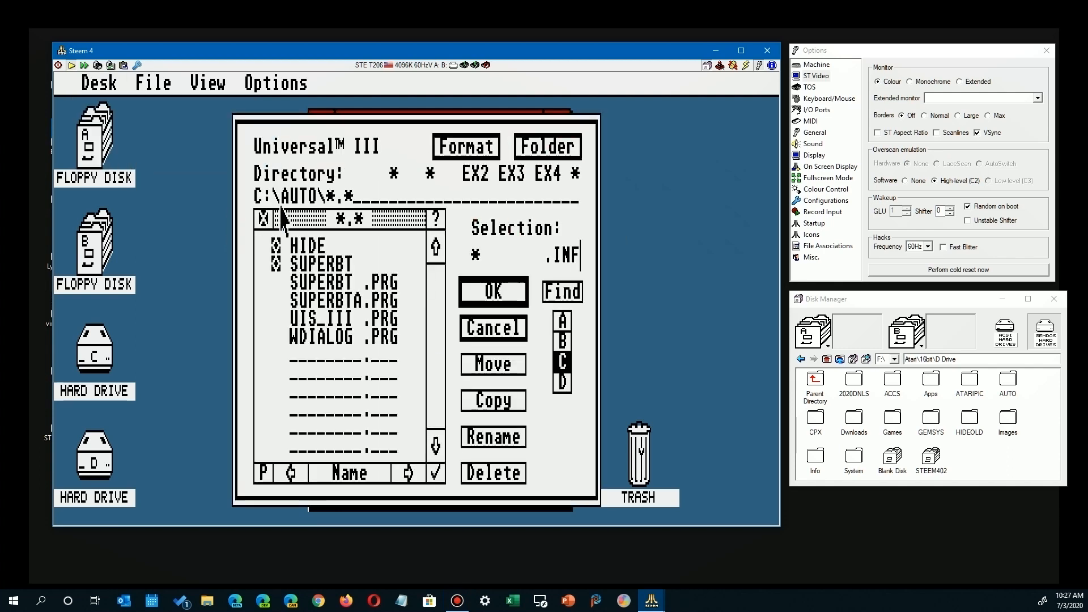
Step: In the Universal Item Selector settings, set the UIS width to 36 and the font size to Small
{"action": "left_click", "coordinate": [371, 161]}
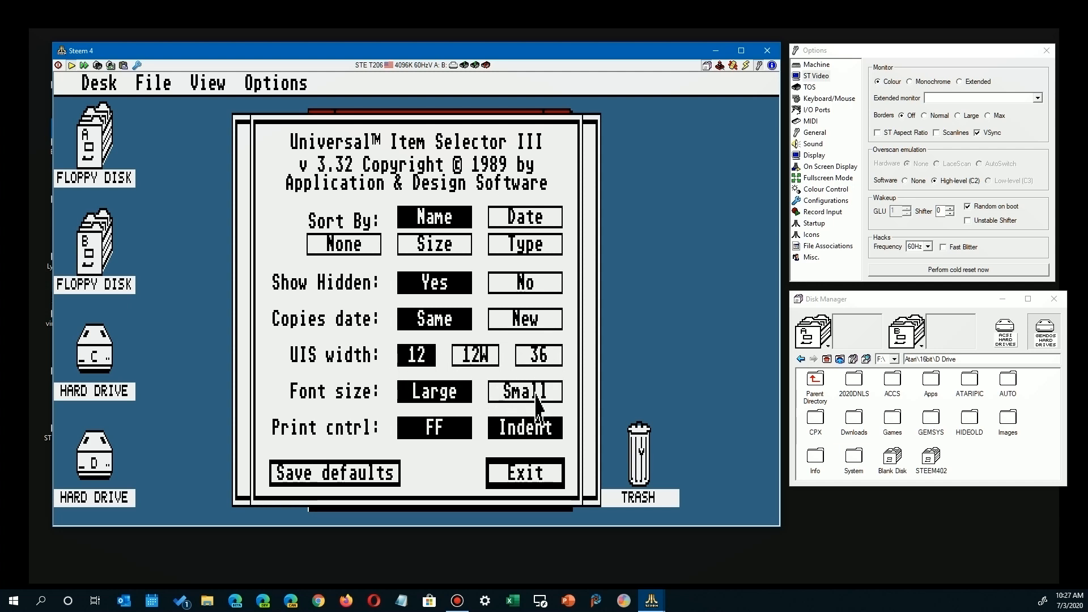
{"action": "left_click", "coordinate": [543, 361]}
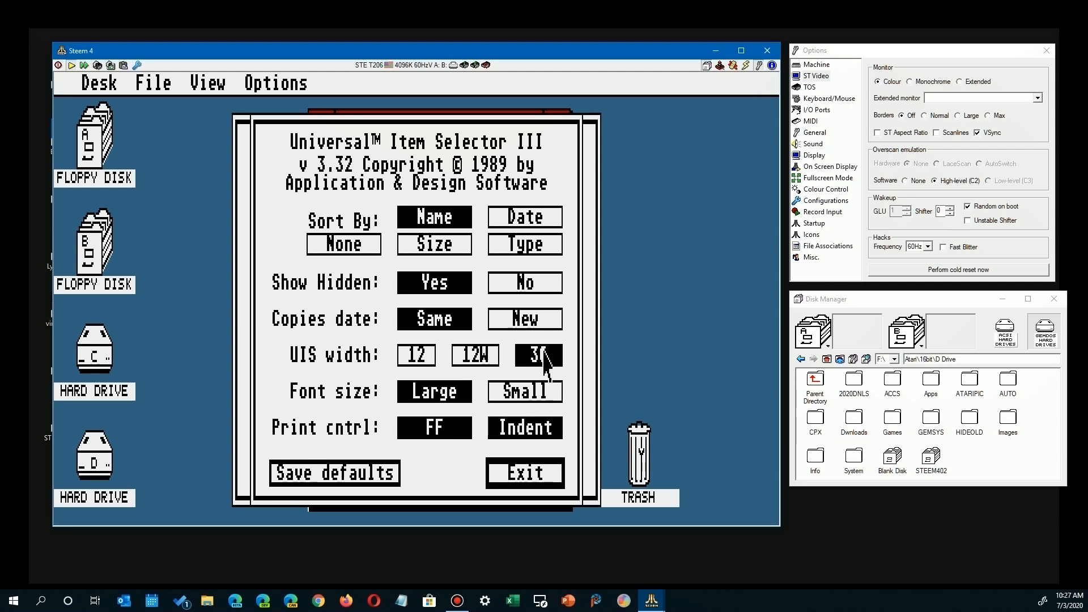
{"action": "left_click", "coordinate": [526, 396]}
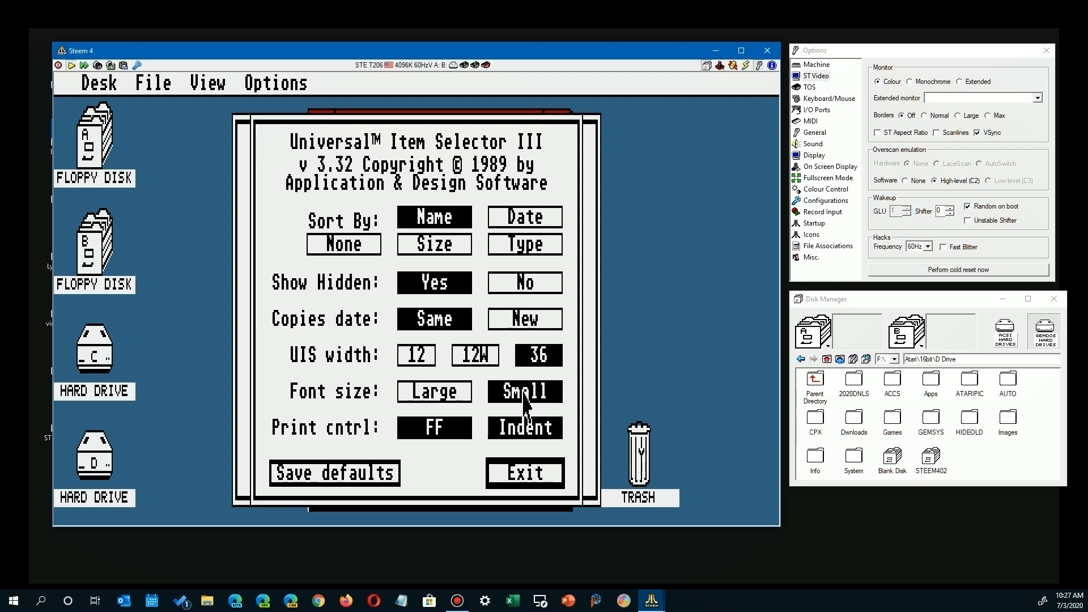
{"action": "left_click", "coordinate": [514, 481]}
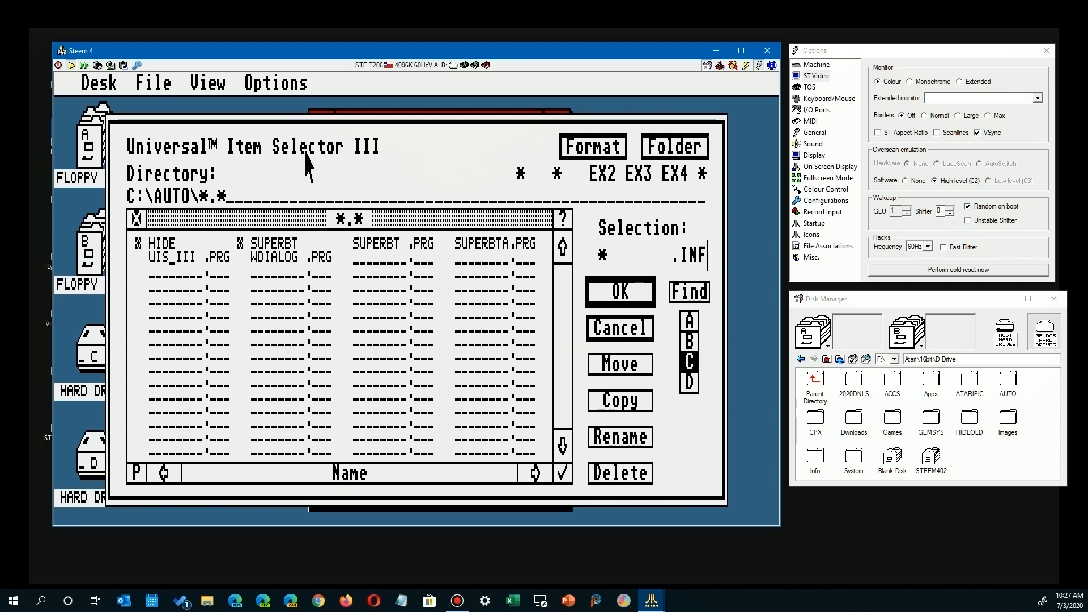
Step: Reopen the item selector's settings and change the UIS width to 12W
{"action": "left_click", "coordinate": [362, 165]}
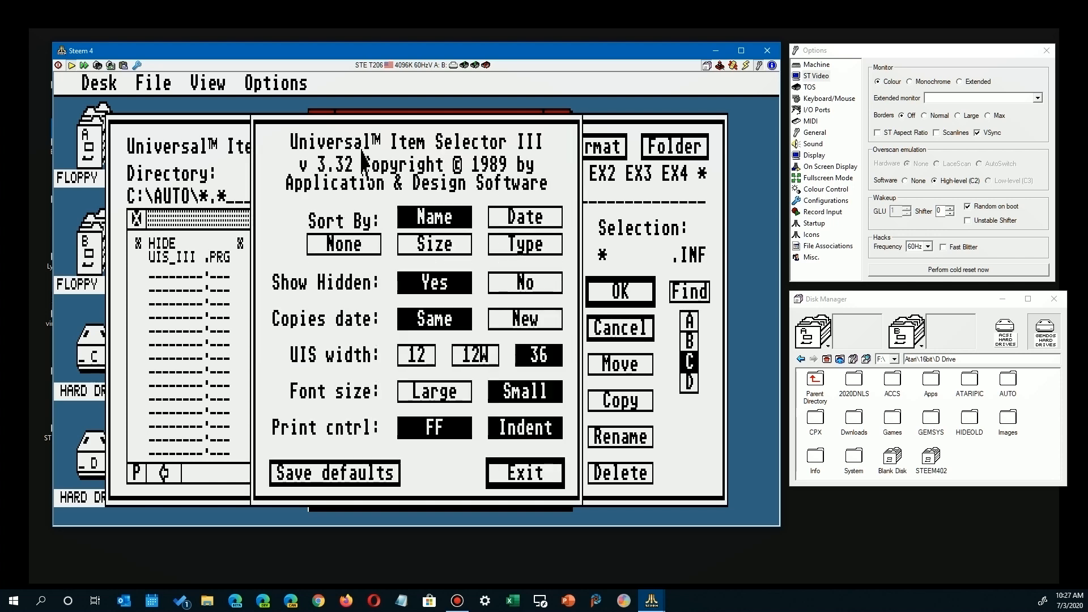
{"action": "left_click", "coordinate": [475, 363]}
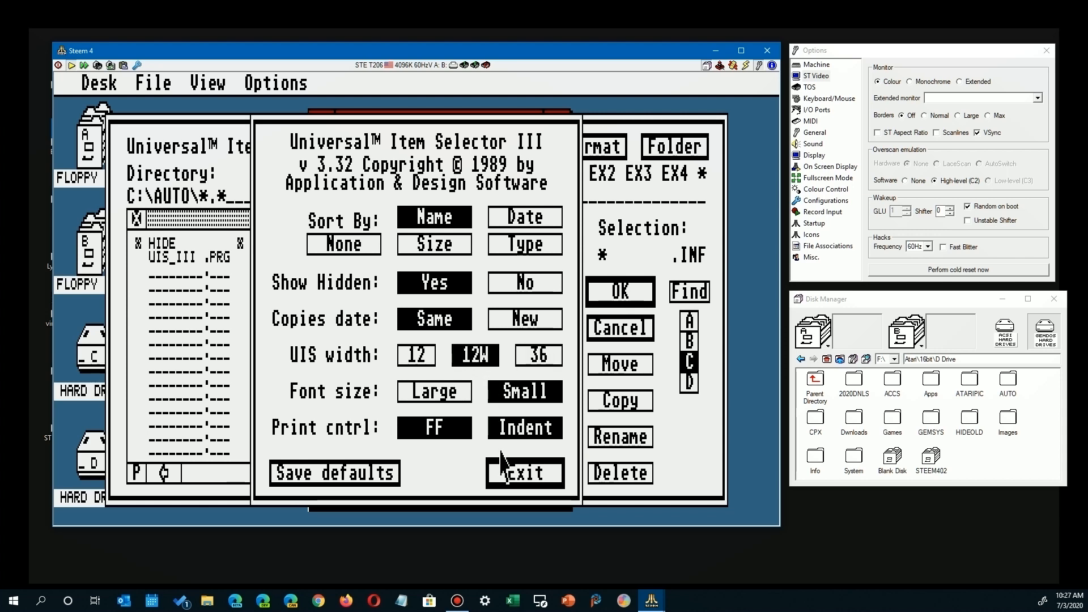
{"action": "left_click", "coordinate": [534, 474]}
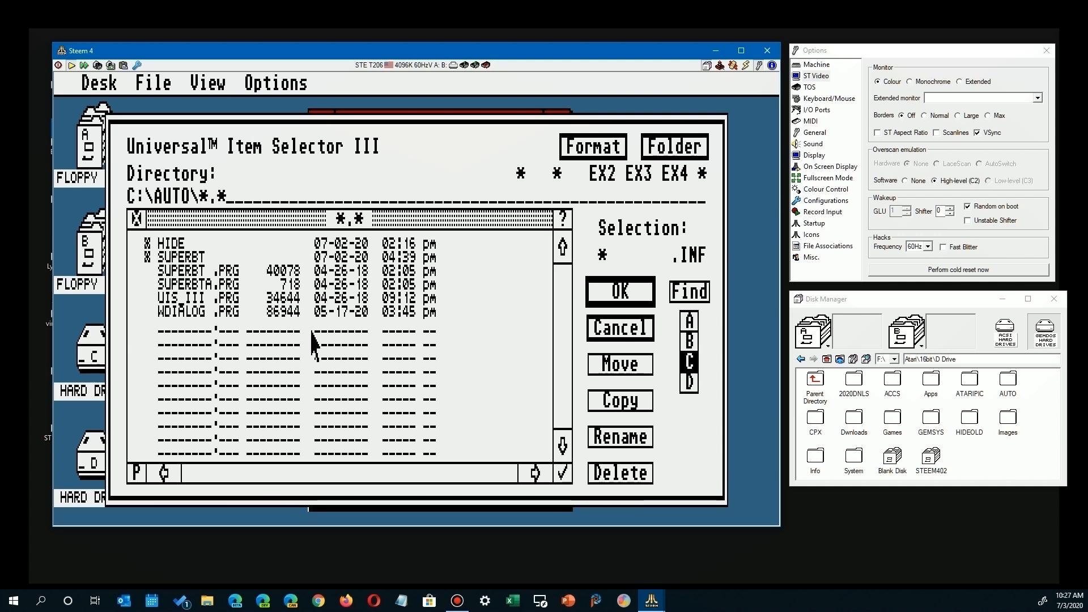
Step: Set the item selector's font size to Large
{"action": "left_click", "coordinate": [372, 152]}
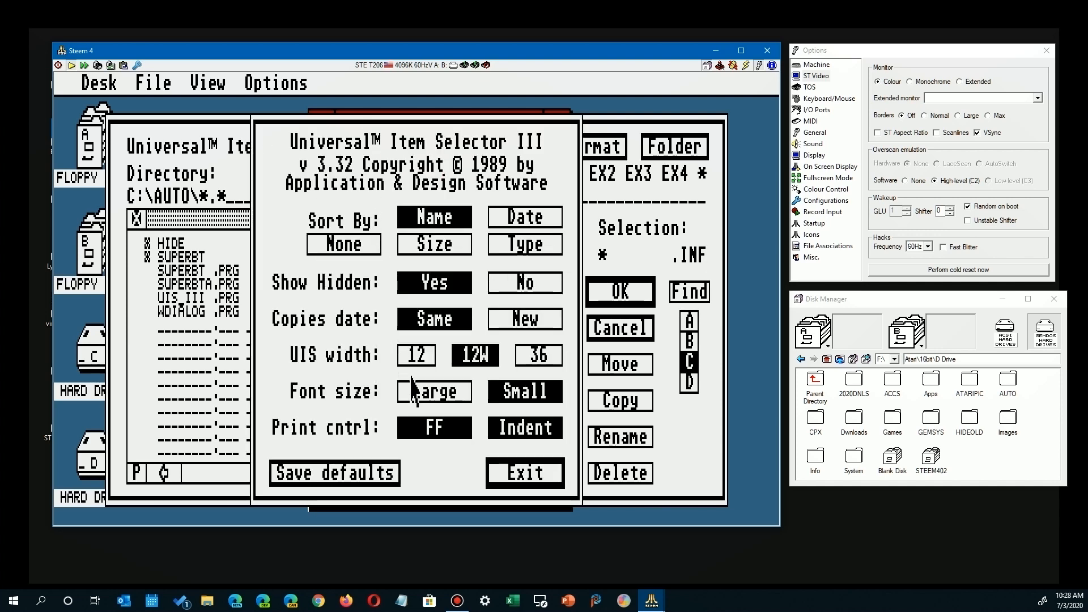
{"action": "left_click", "coordinate": [424, 397]}
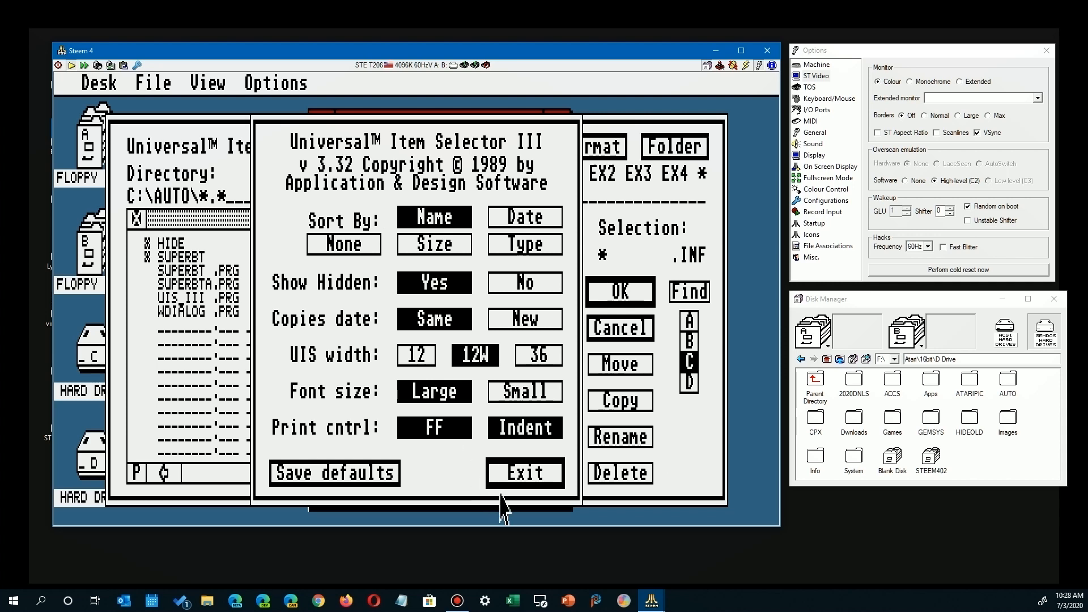
{"action": "left_click", "coordinate": [493, 476]}
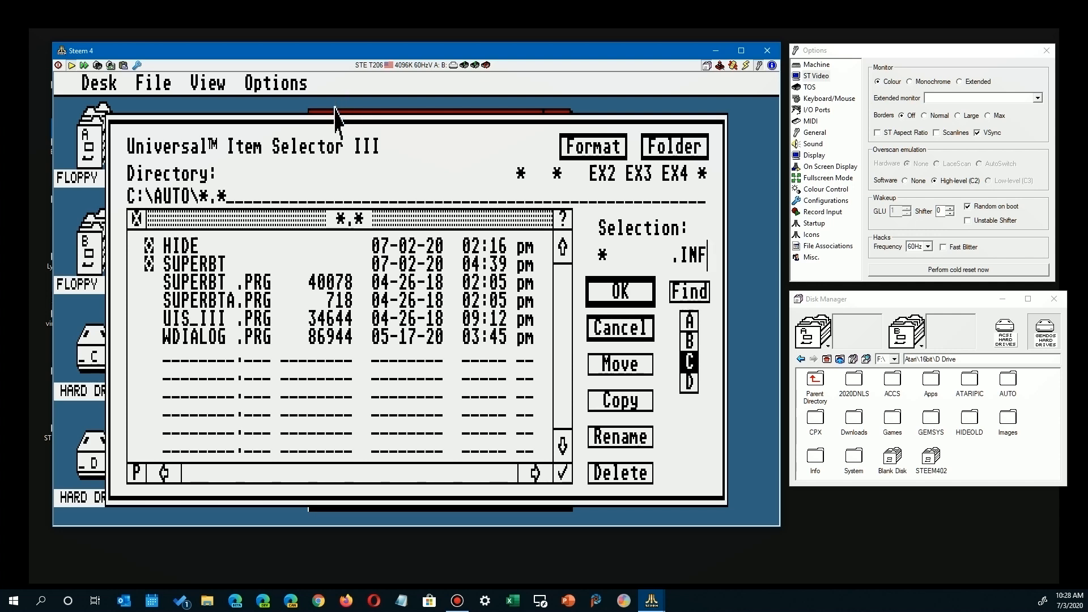
Step: Save the current item selector settings as defaults and return to the C:\AUTO file list
{"action": "left_click", "coordinate": [362, 166]}
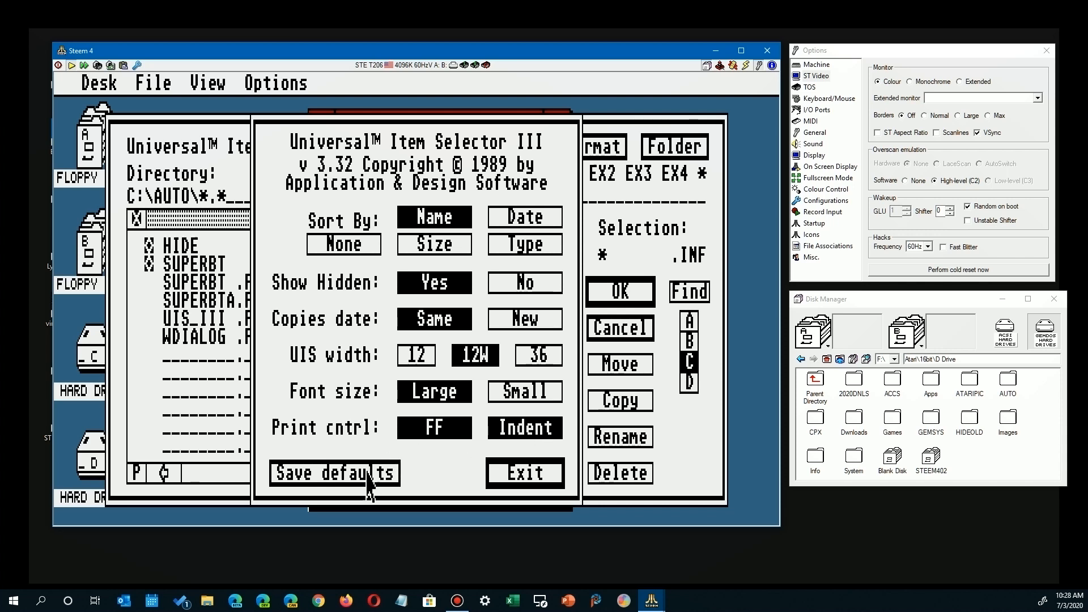
{"action": "left_click", "coordinate": [522, 474]}
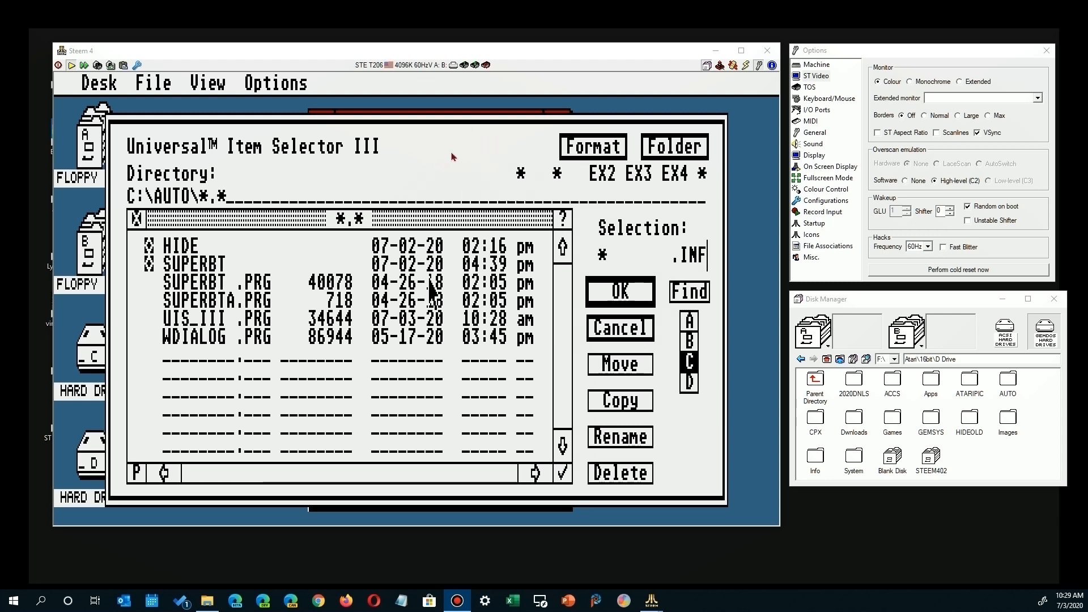
{"action": "left_click", "coordinate": [474, 130]}
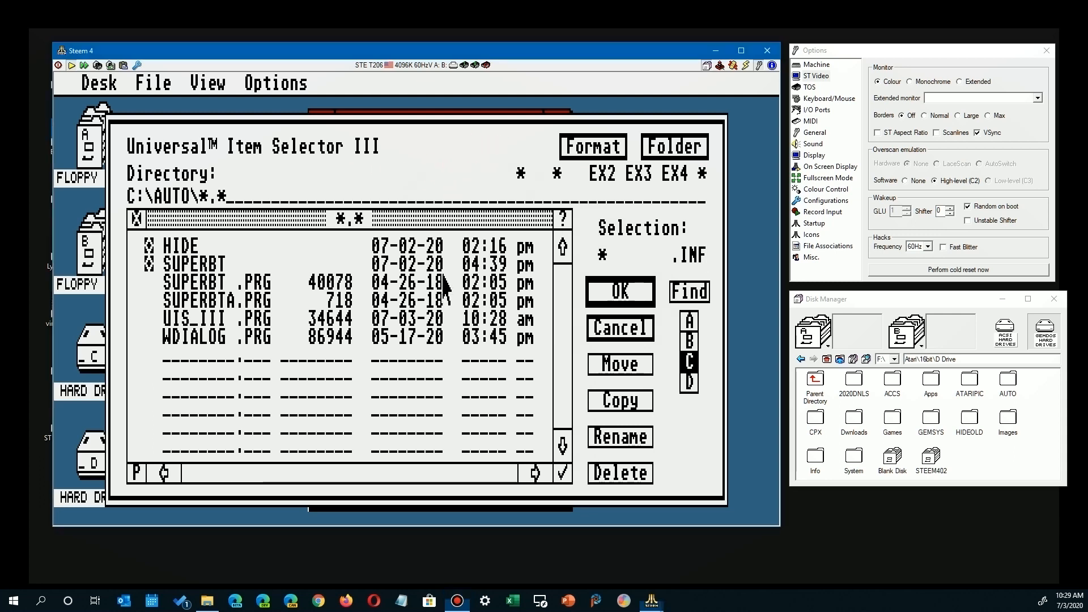
Step: Go up to the root of drive C, enter the AUTOSORT folder, and return to the root
{"action": "left_click", "coordinate": [136, 227]}
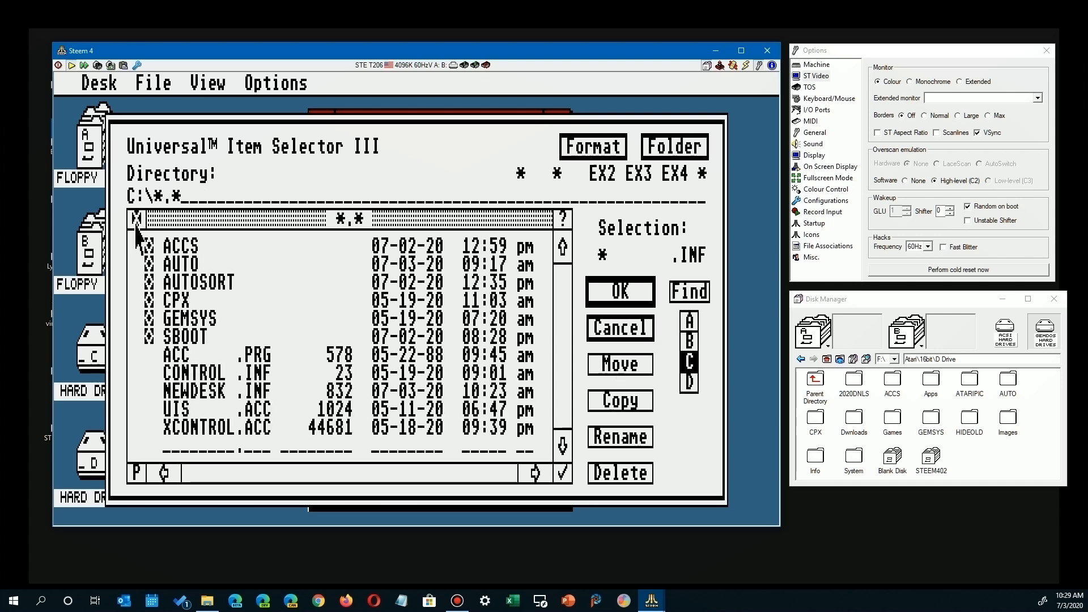
{"action": "left_click", "coordinate": [203, 282]}
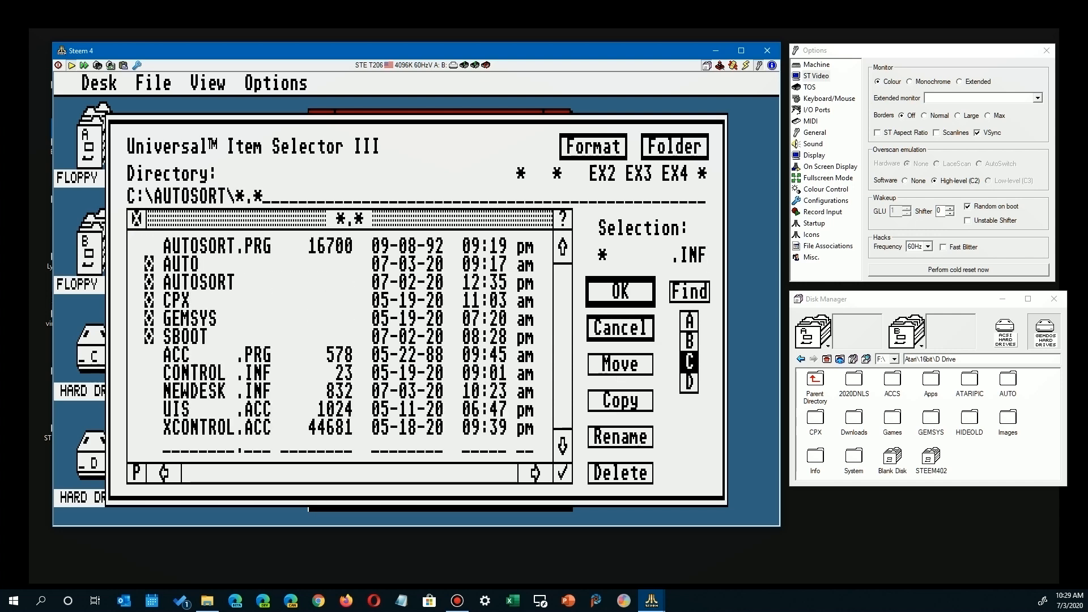
{"action": "left_click", "coordinate": [136, 218]}
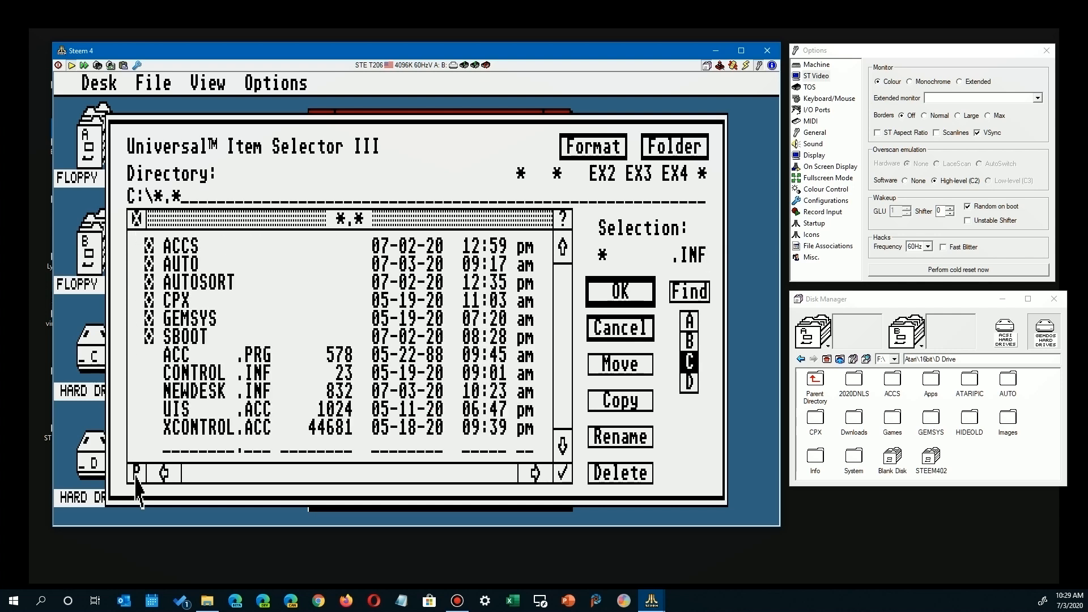
Step: Print the NEWDESK.INF file from the root of drive C
{"action": "left_click", "coordinate": [214, 391]}
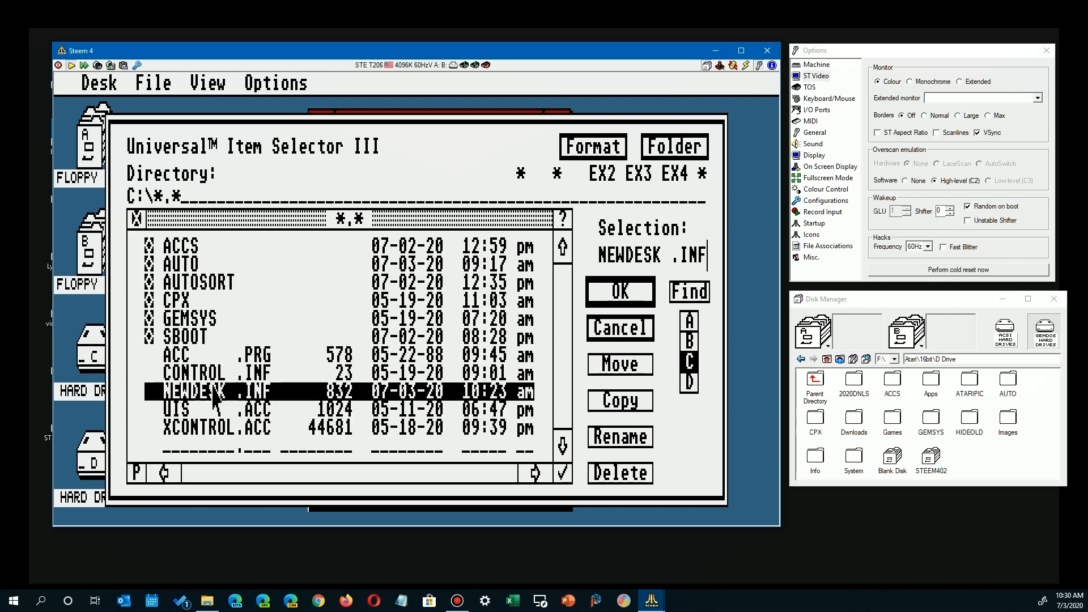
{"action": "left_click", "coordinate": [137, 473]}
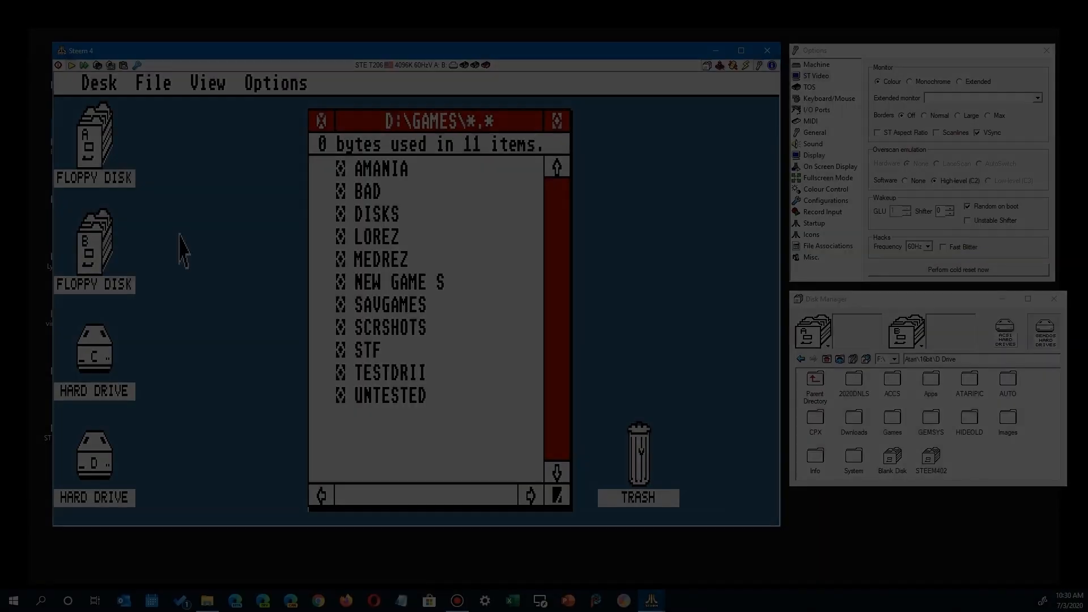
Step: Copy NEWDESK.INF within the root of drive C in the U.I.S accessory, naming the copy NEWDESK2.INF
{"action": "mouse_move", "coordinate": [100, 83]}
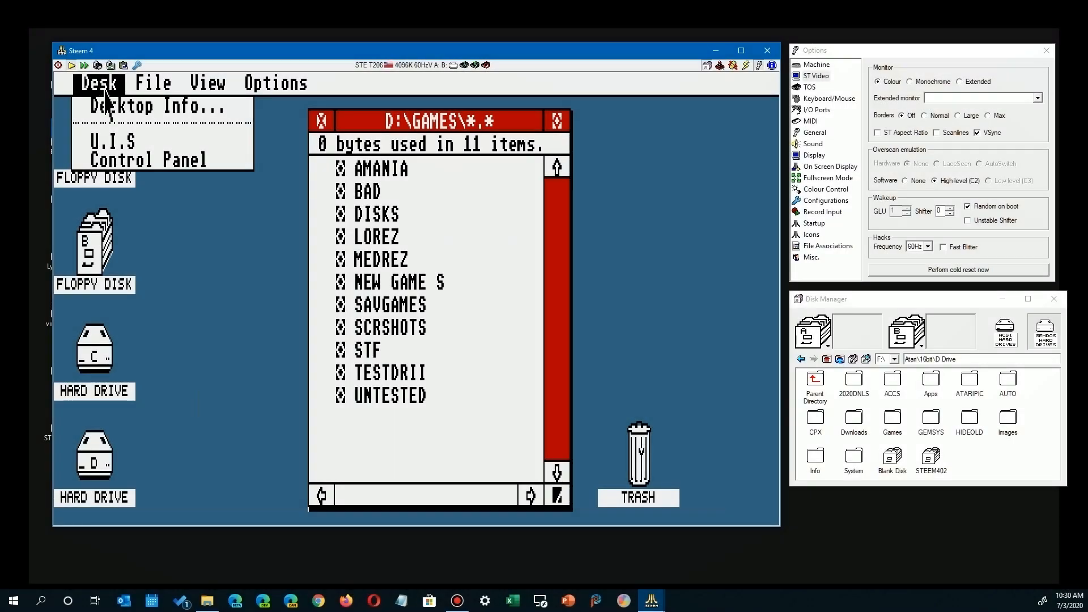
{"action": "left_click", "coordinate": [119, 149]}
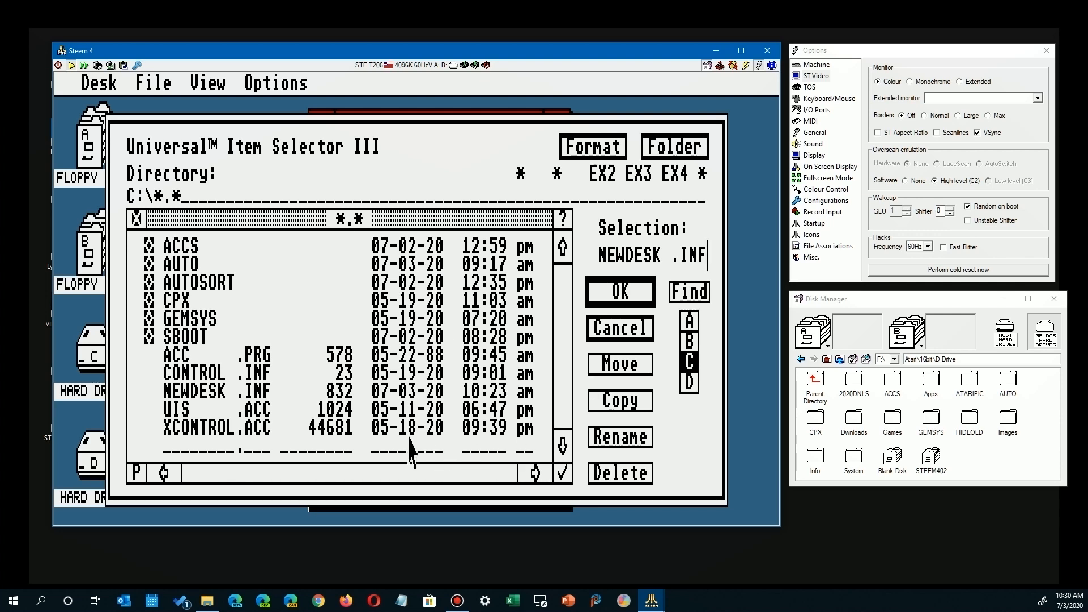
{"action": "left_click", "coordinate": [234, 397]}
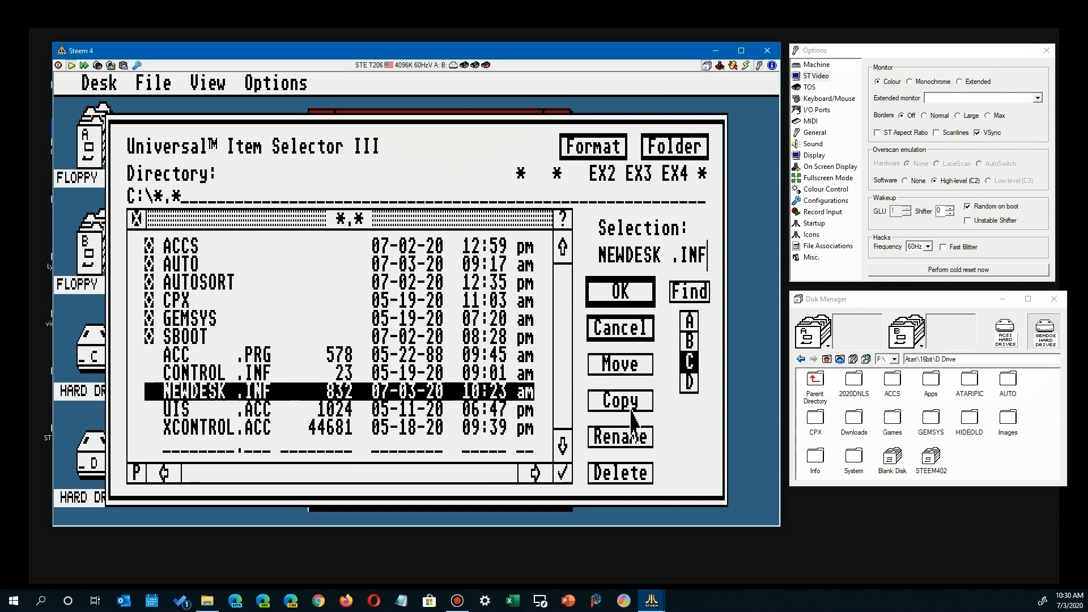
{"action": "left_click", "coordinate": [610, 402]}
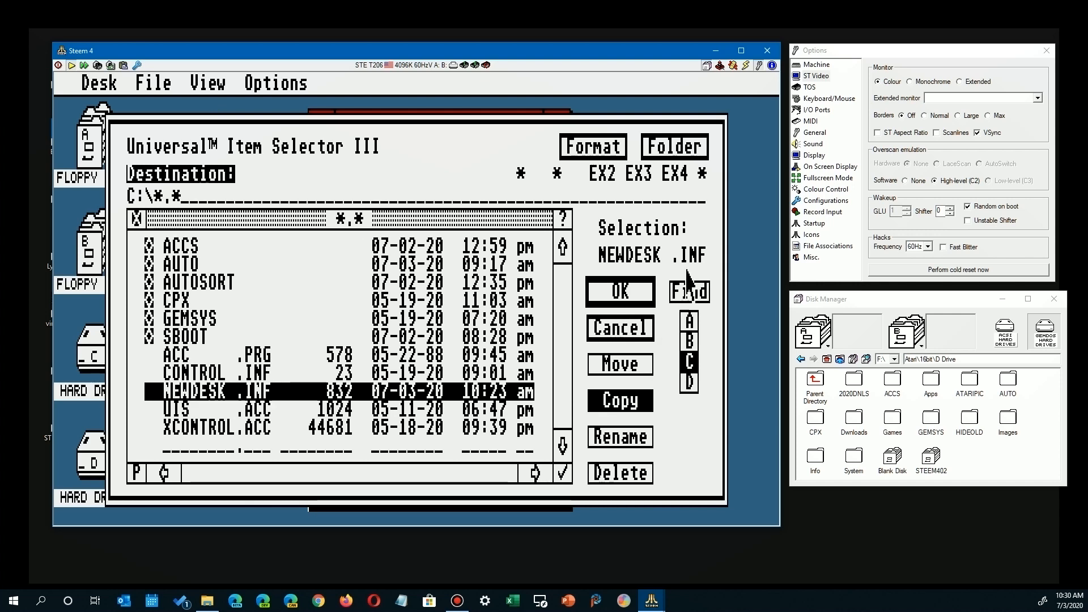
{"action": "left_click", "coordinate": [666, 255]}
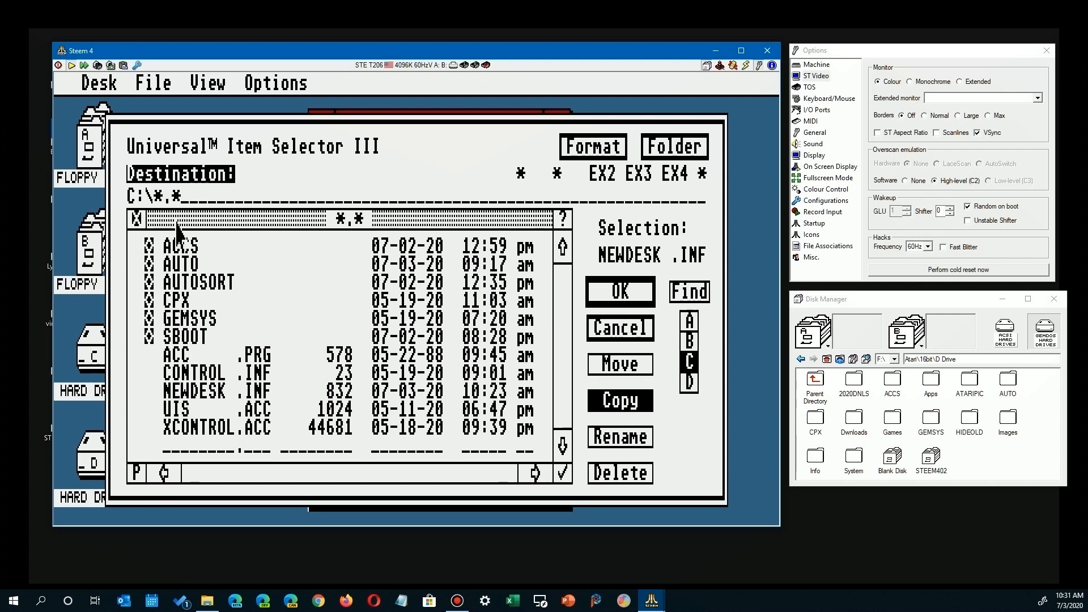
{"action": "left_click", "coordinate": [179, 250]}
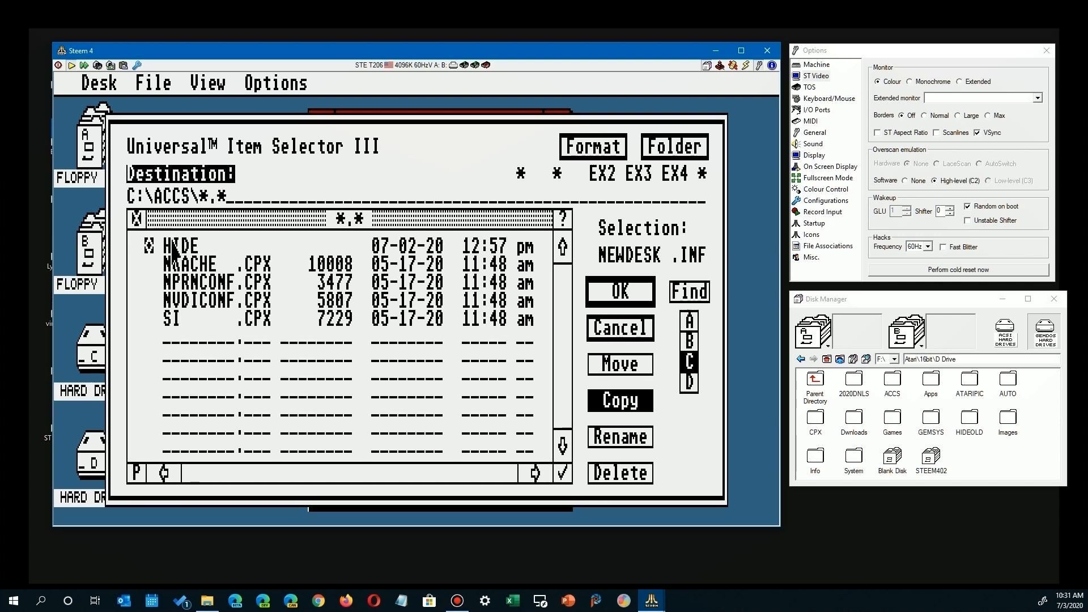
{"action": "left_click", "coordinate": [136, 218]}
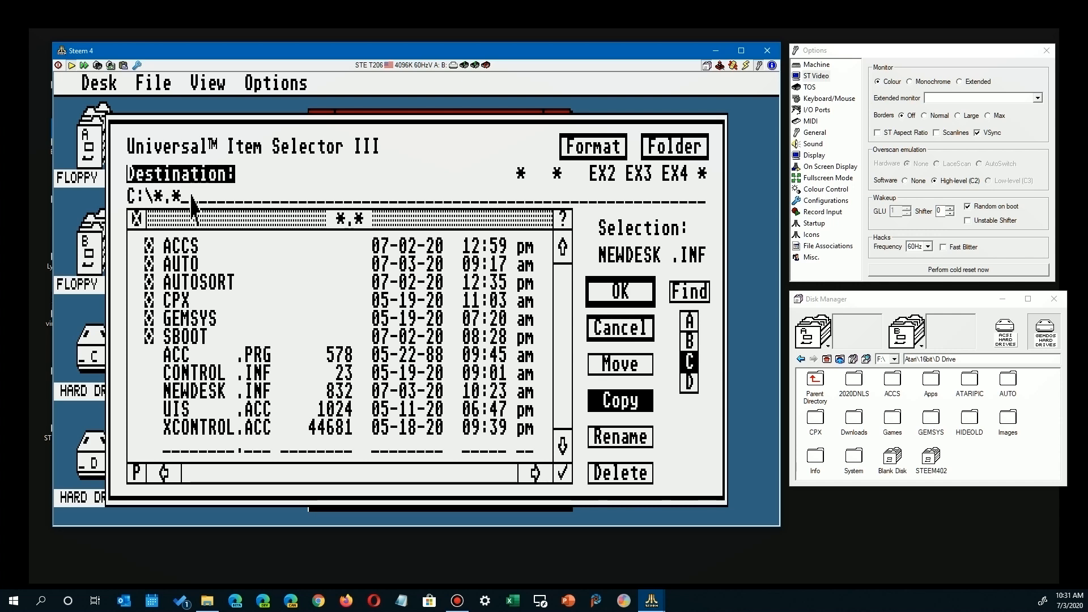
{"action": "left_click", "coordinate": [615, 292]}
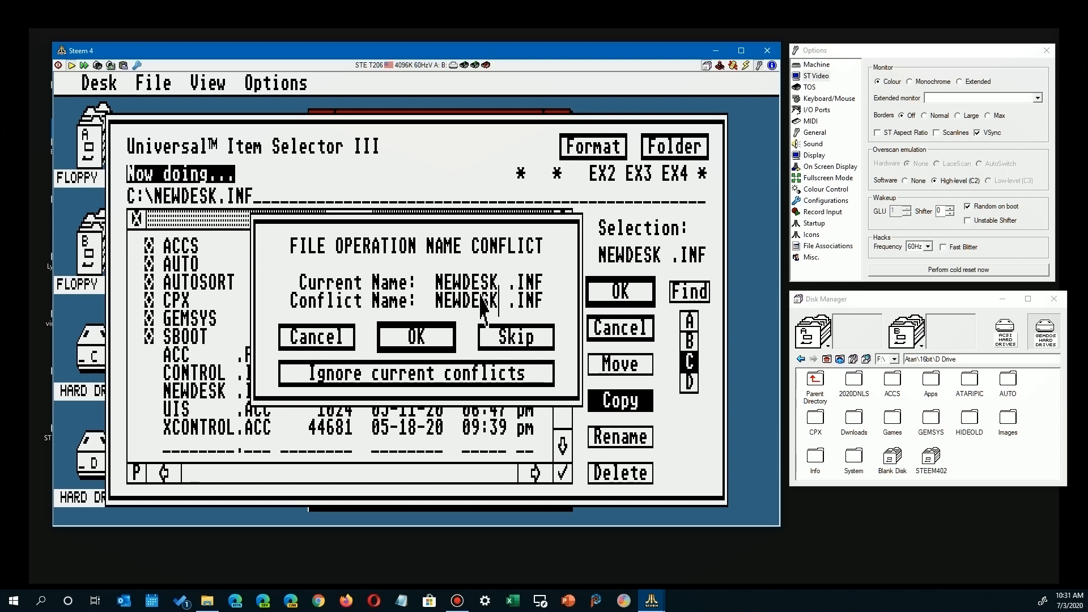
{"action": "type", "text": "2.IN"}
{"action": "left_click", "coordinate": [440, 350]}
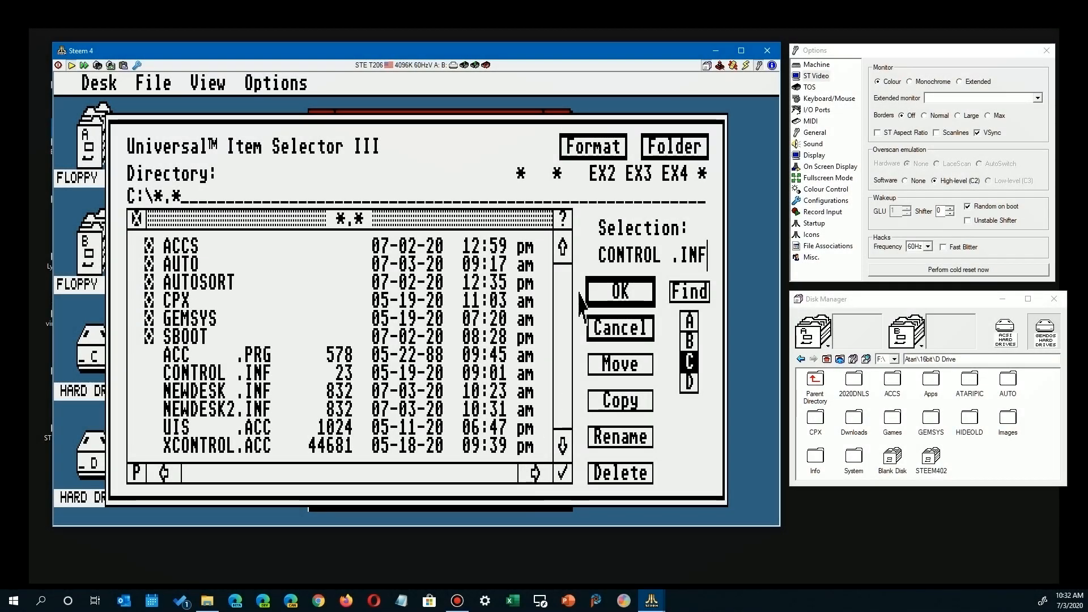
Step: Create a folder named UISTEST in the root of drive C and open it
{"action": "left_click", "coordinate": [676, 156]}
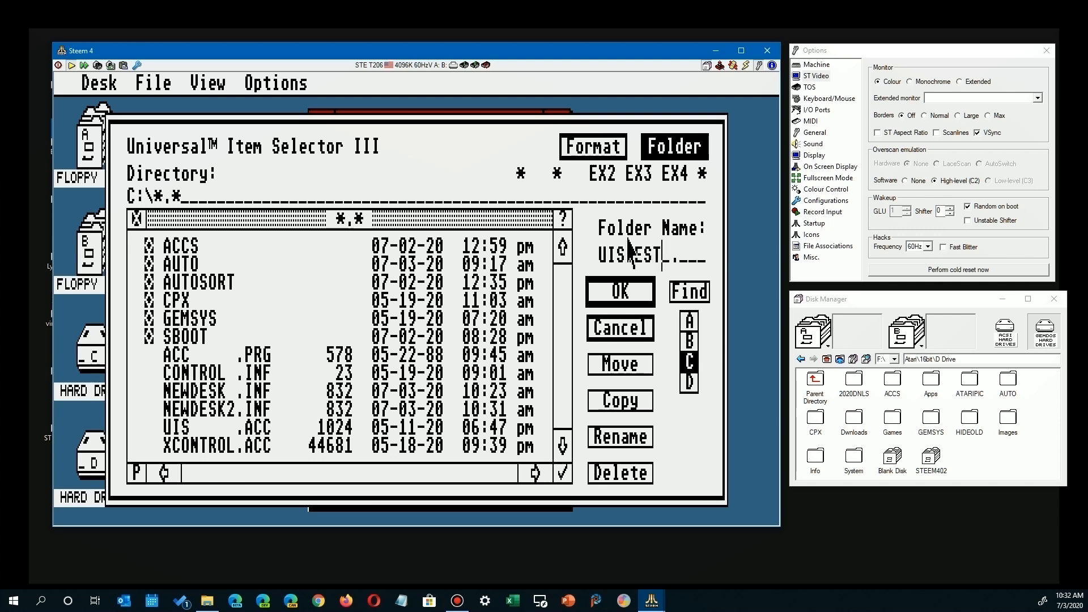
{"action": "left_click", "coordinate": [620, 291]}
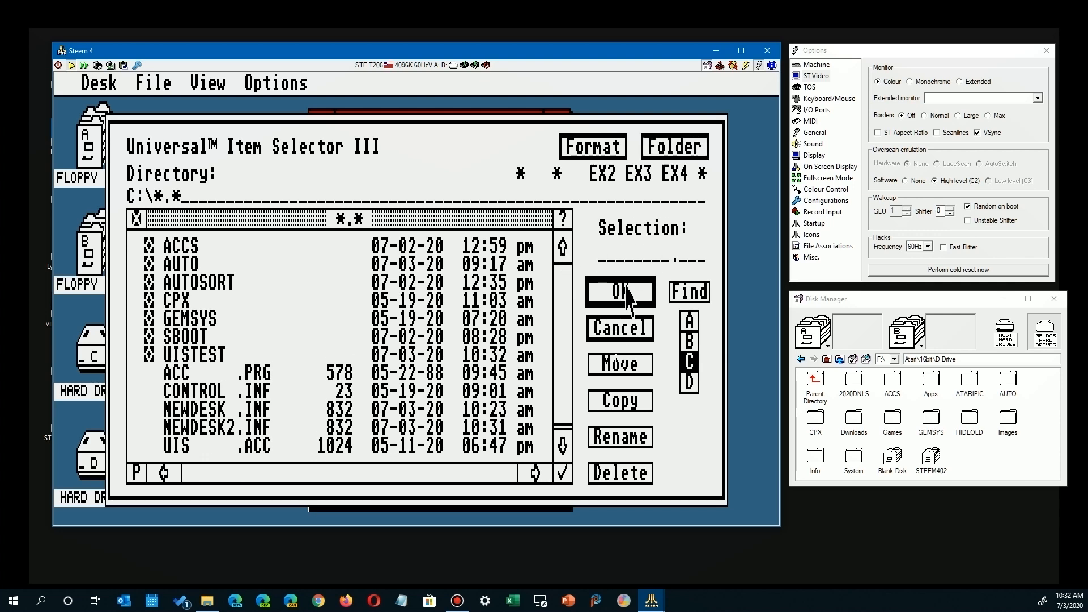
{"action": "left_click", "coordinate": [195, 351]}
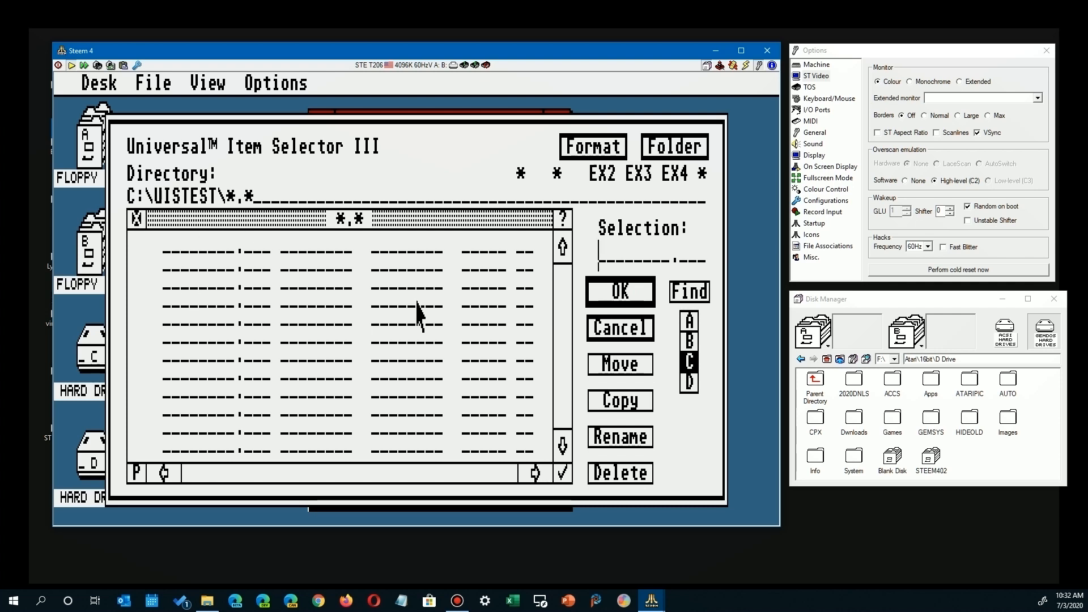
Step: Delete the UISTEST folder from the root of drive C
{"action": "key", "text": "alt+Tab"}
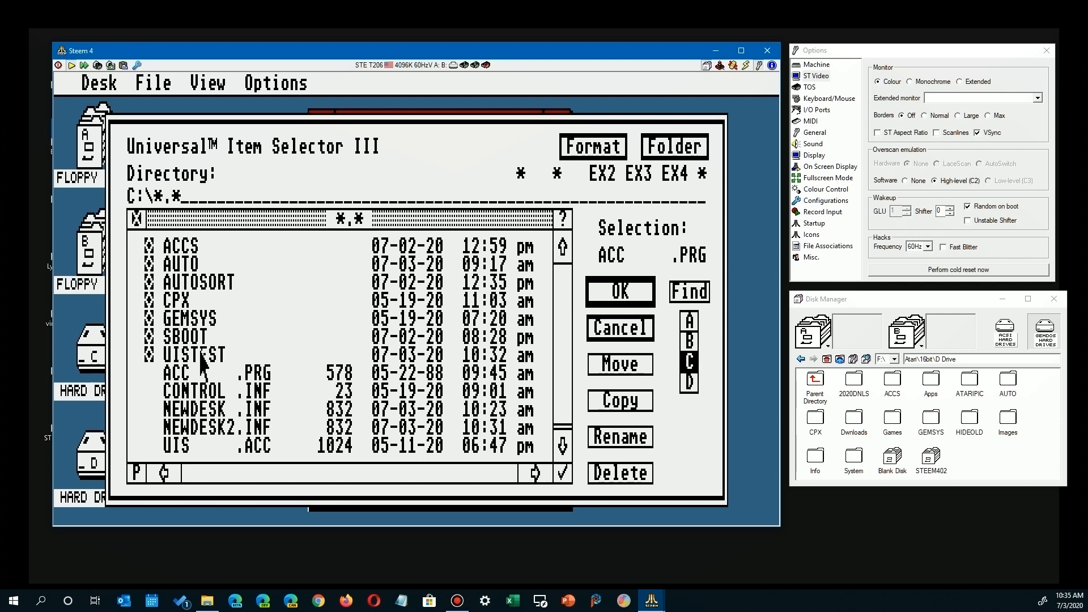
{"action": "left_click", "coordinate": [201, 356]}
{"action": "mouse_move", "coordinate": [207, 368]}
{"action": "left_mouse_down"}
{"action": "mouse_move", "coordinate": [385, 367]}
{"action": "mouse_move", "coordinate": [589, 445]}
{"action": "mouse_move", "coordinate": [620, 510]}
{"action": "mouse_move", "coordinate": [631, 365]}
{"action": "mouse_move", "coordinate": [636, 477]}
{"action": "left_mouse_up"}
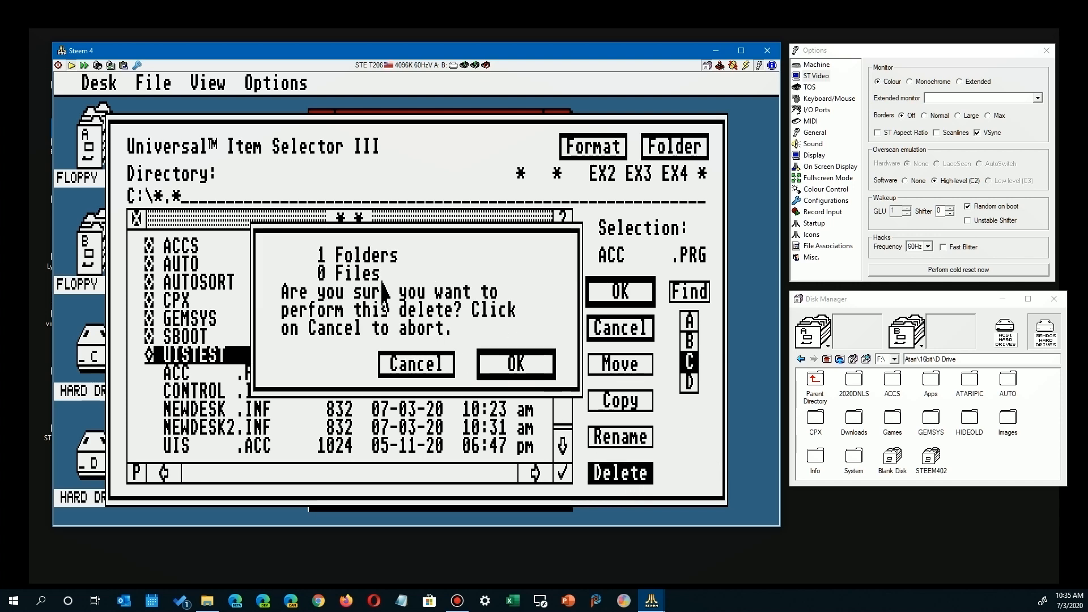
{"action": "left_click", "coordinate": [525, 371]}
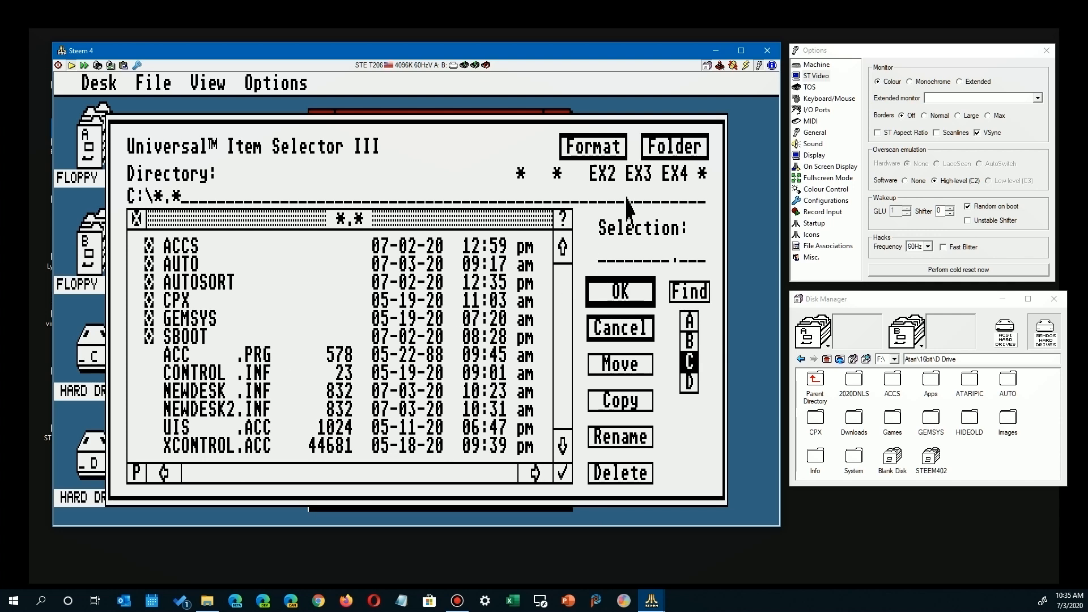
Step: Create a folder named UIS3TEST in the root of drive C, and start but cancel renaming it
{"action": "left_click", "coordinate": [664, 155]}
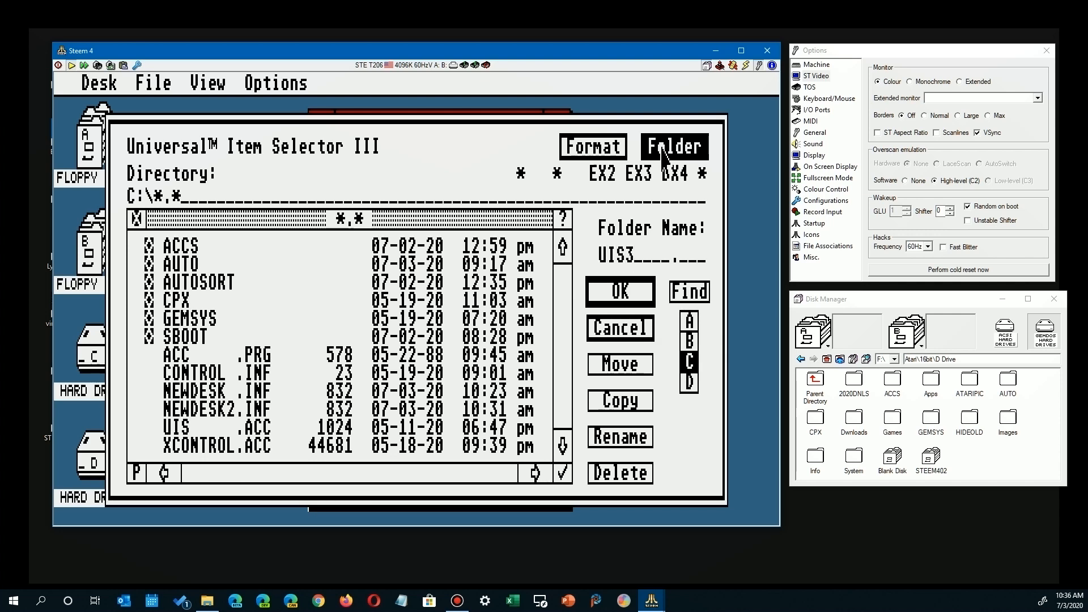
{"action": "type", "text": "UIS3TEST"}
{"action": "key", "text": "Return"}
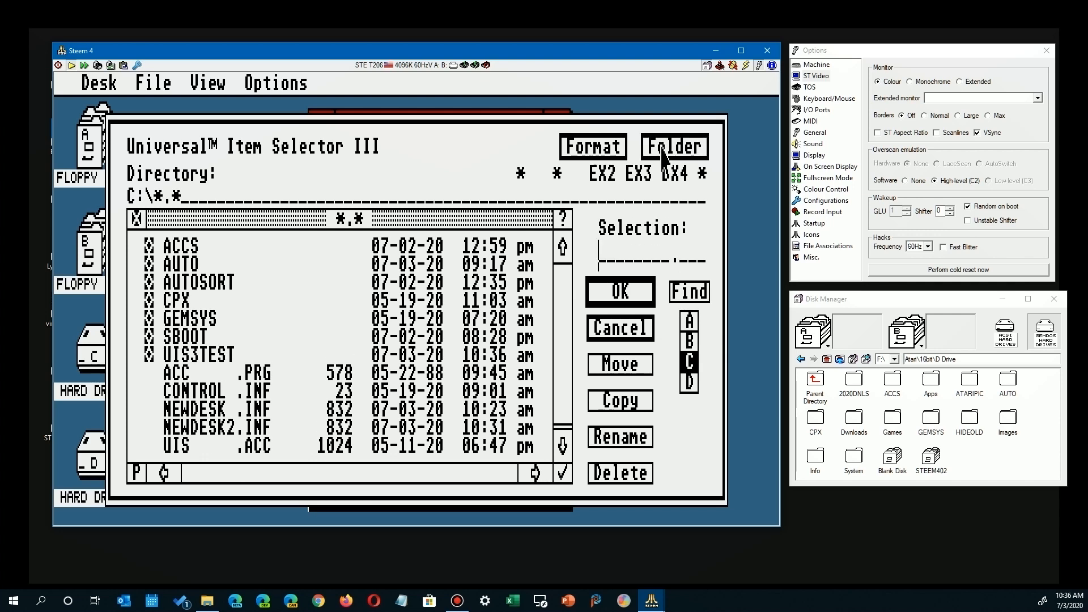
{"action": "left_click_drag", "start_coordinate": [185, 361], "coordinate": [625, 439]}
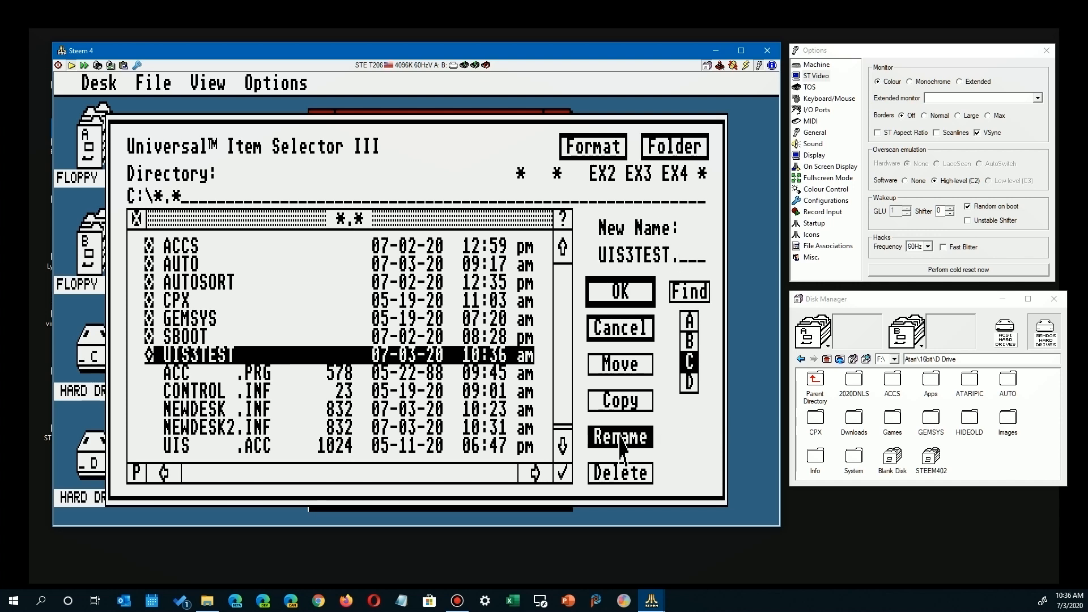
{"action": "key", "text": "Escape"}
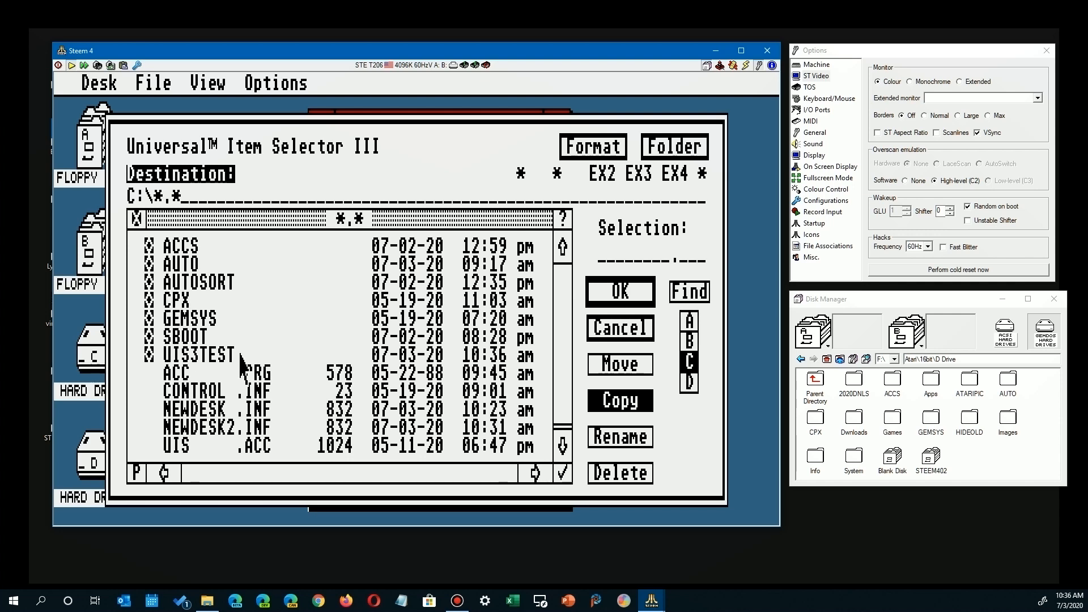
Step: Copy the UIS3TEST folder to the root of drive D and find the copy there
{"action": "left_click", "coordinate": [688, 390]}
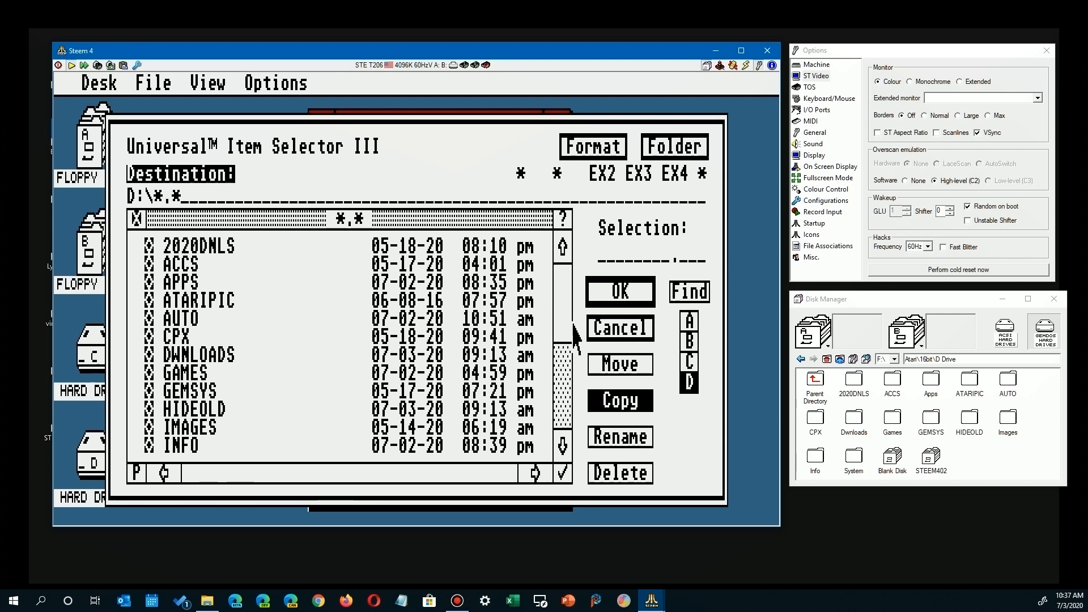
{"action": "left_click", "coordinate": [621, 300]}
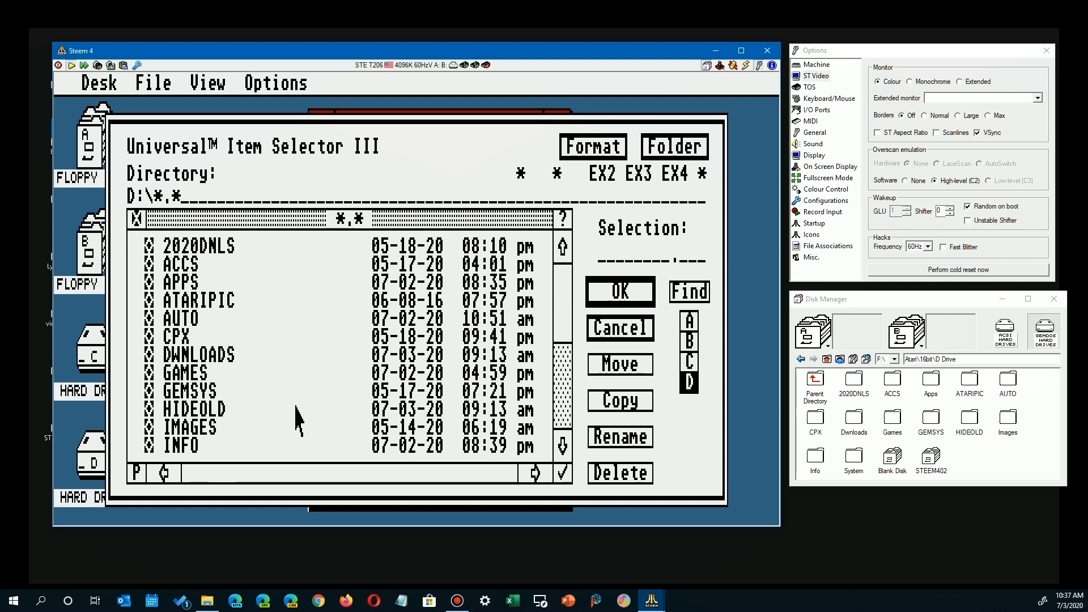
{"action": "left_click", "coordinate": [565, 413]}
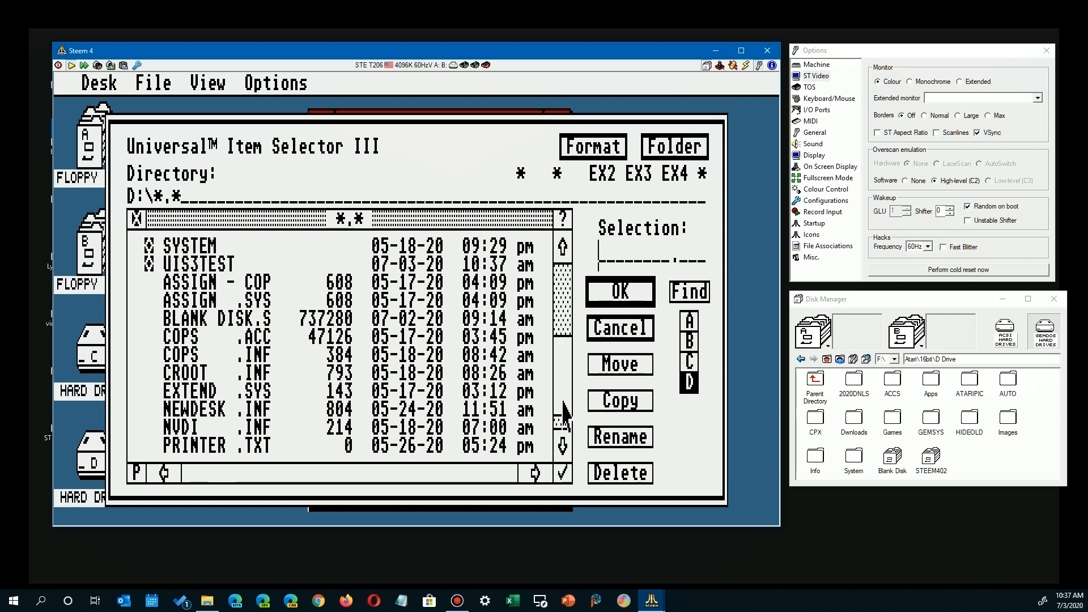
{"action": "left_click", "coordinate": [203, 265]}
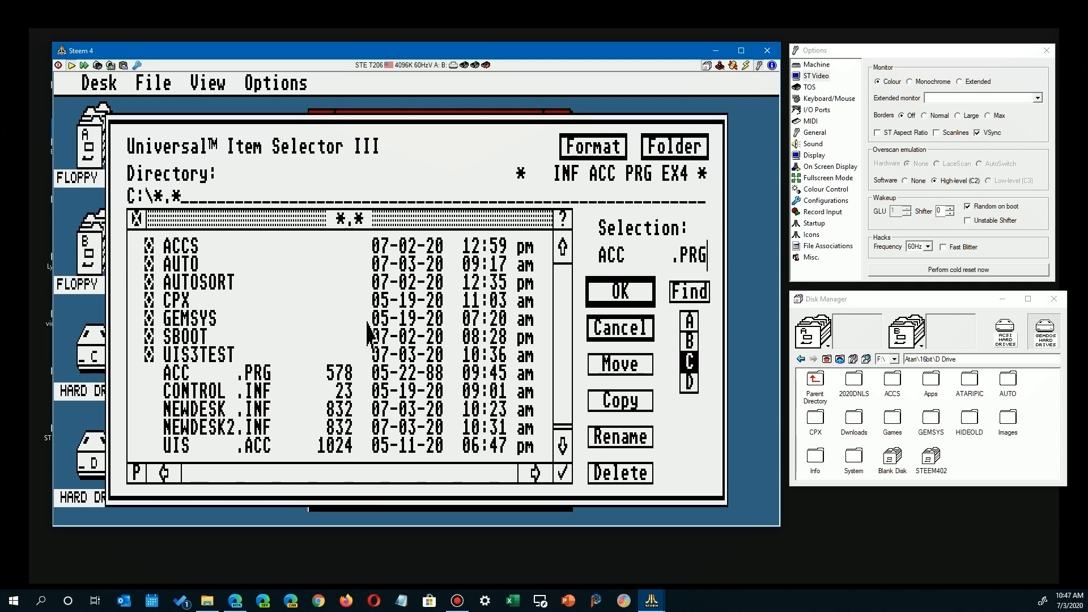
Step: Filter the file list of drive C's root by the PRG, ACC and INF extensions in turn, and remove the filter
{"action": "left_click", "coordinate": [227, 444]}
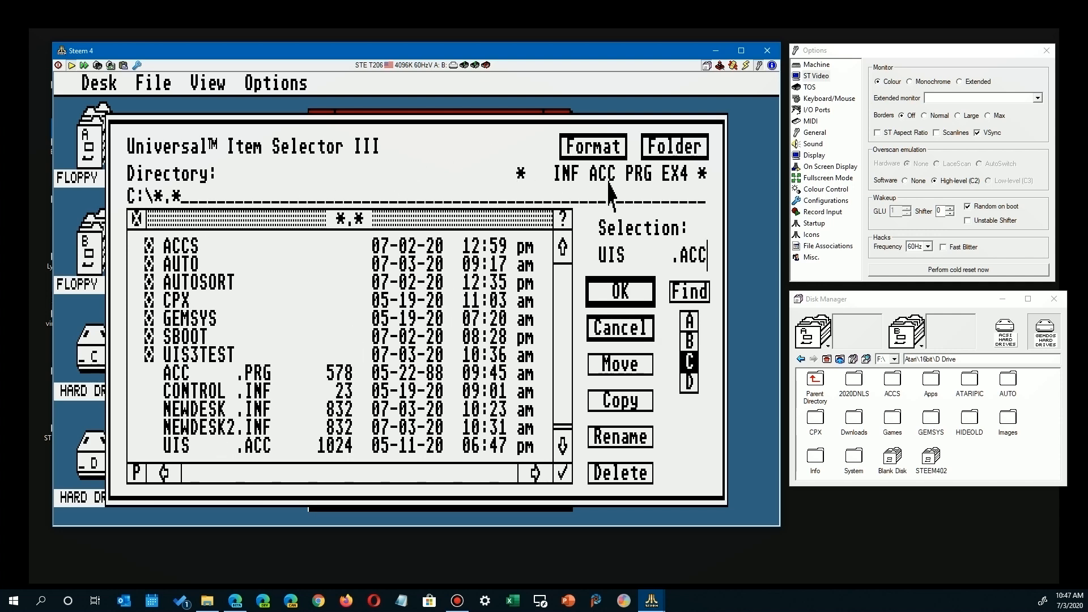
{"action": "left_click", "coordinate": [638, 174]}
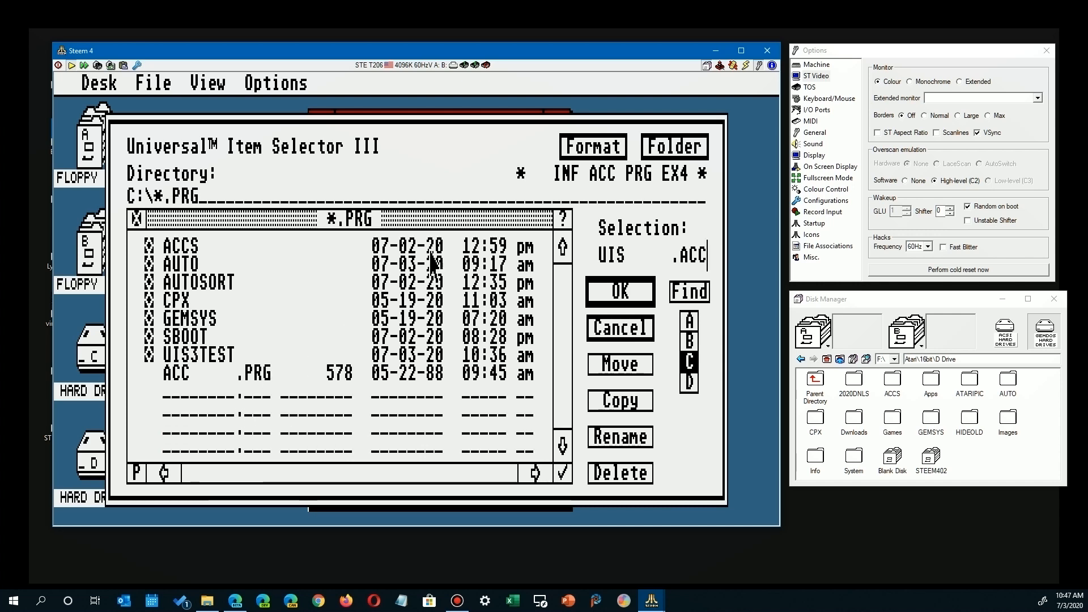
{"action": "left_click", "coordinate": [598, 177]}
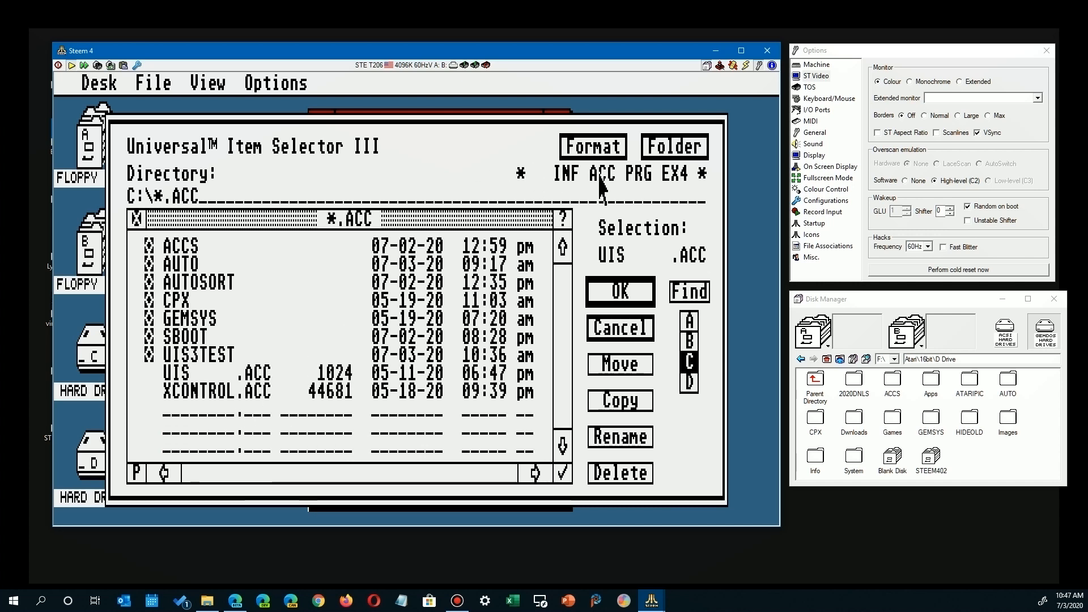
{"action": "left_click", "coordinate": [566, 174]}
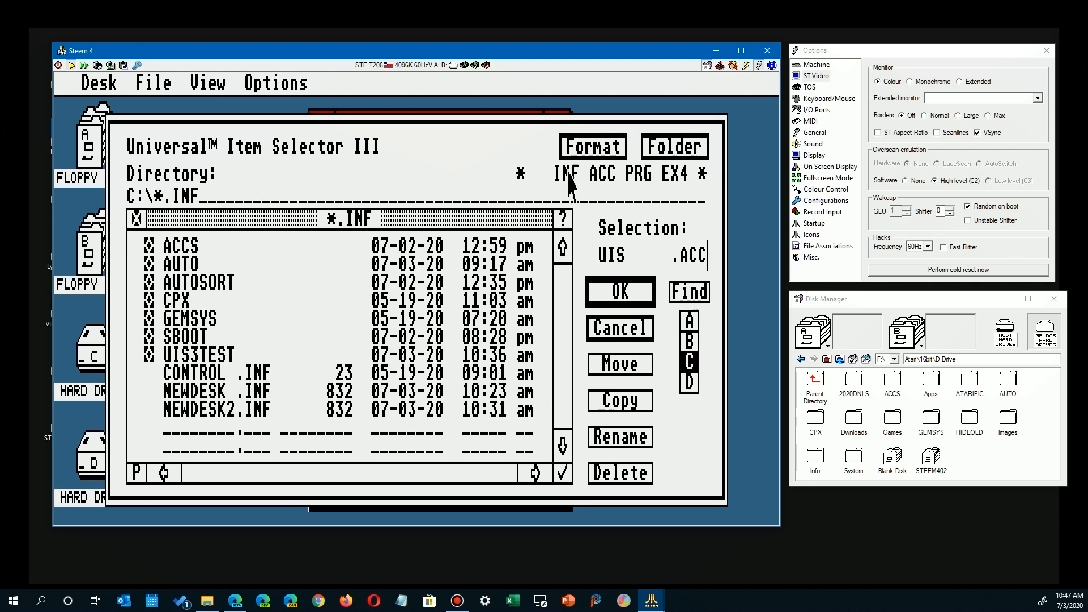
{"action": "left_click", "coordinate": [522, 174]}
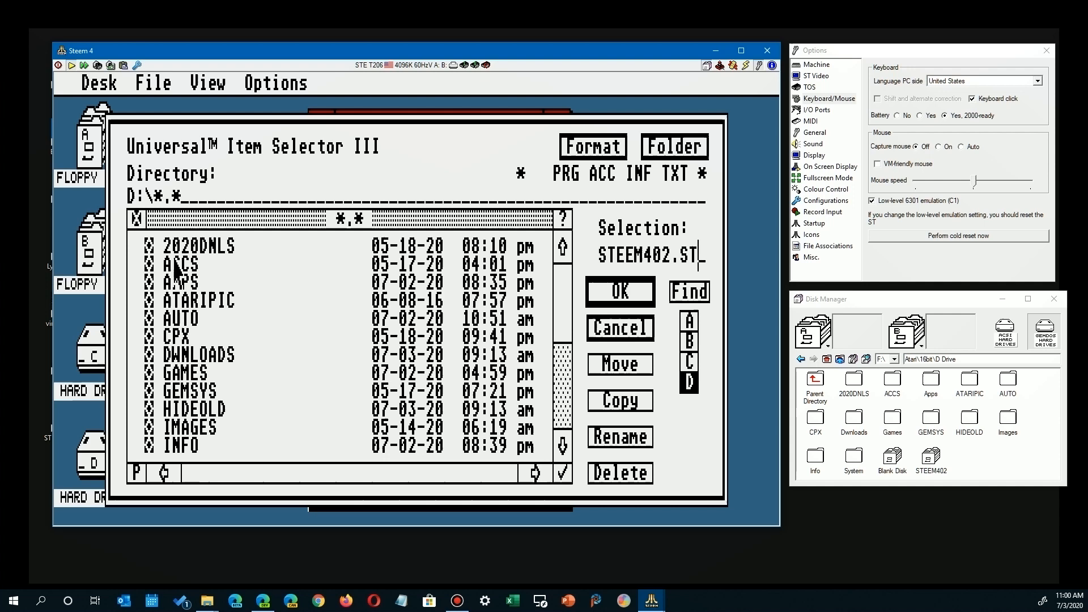
Step: Replace the TXT extension filter with ST, taken from STEEM402.ST in the root of drive D, and close the item selector
{"action": "left_click", "coordinate": [562, 386]}
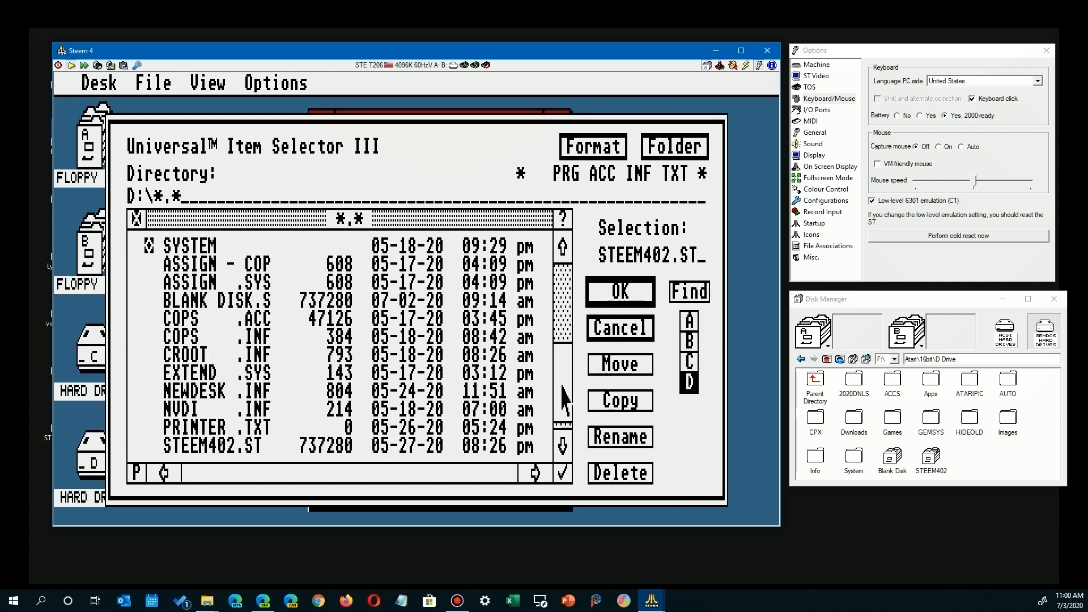
{"action": "left_click", "coordinate": [211, 450]}
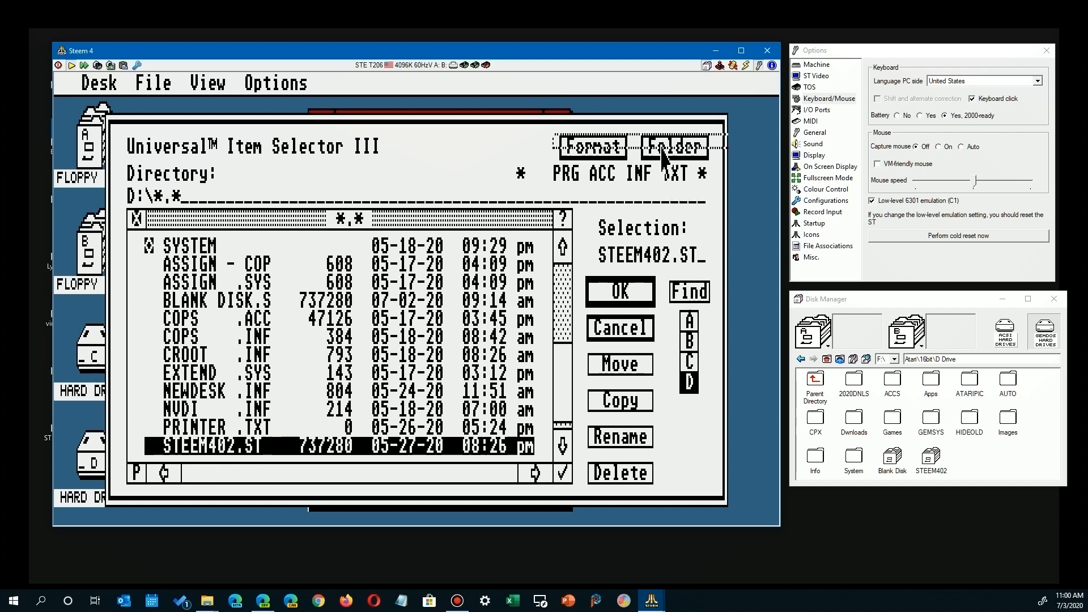
{"action": "left_click", "coordinate": [676, 175]}
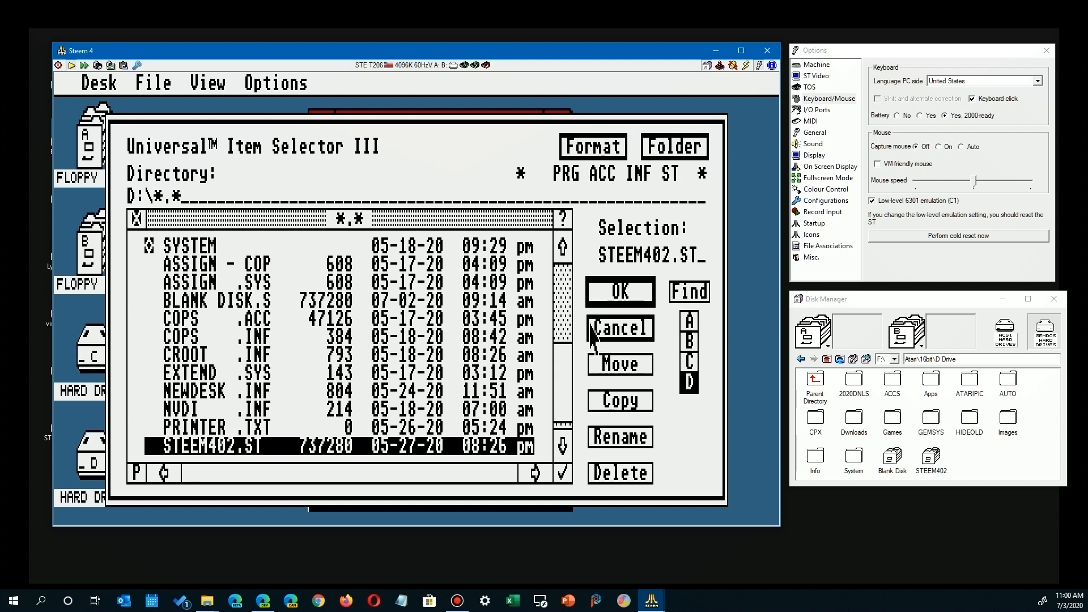
{"action": "left_click", "coordinate": [619, 332]}
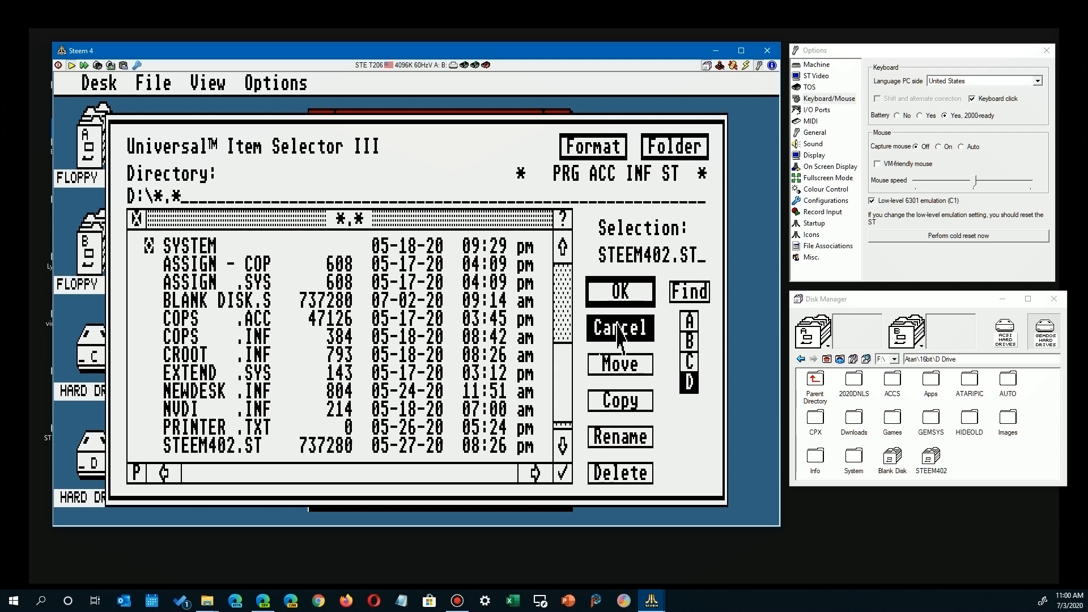
Step: Open the item selector and replace the EX3 extension filter with TXT, taken from the file selection
{"action": "mouse_move", "coordinate": [98, 83]}
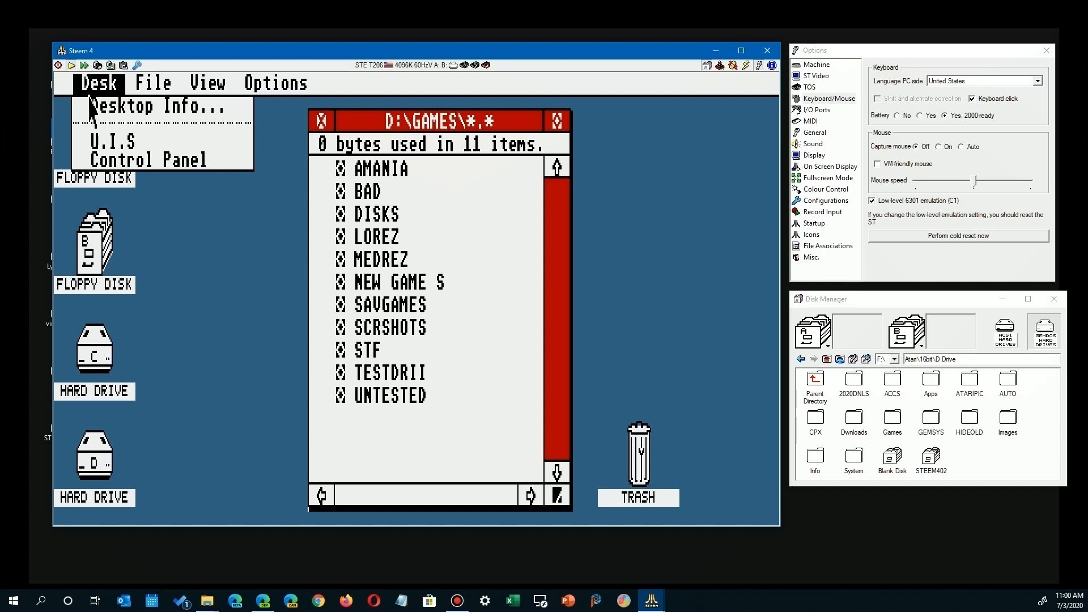
{"action": "left_click", "coordinate": [110, 141]}
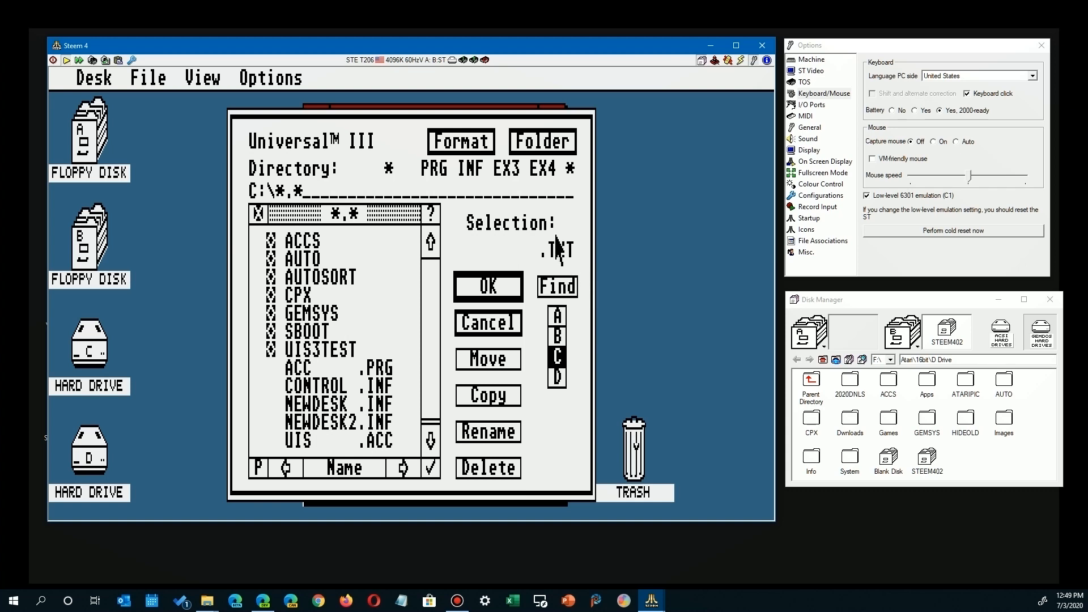
{"action": "left_click", "coordinate": [566, 260]}
{"action": "left_click_drag", "start_coordinate": [566, 260], "coordinate": [572, 177]}
{"action": "left_click_drag", "start_coordinate": [565, 252], "coordinate": [518, 178]}
Step: Examine the item selector's settings and its option for saving defaults, leave them and close the item selector
{"action": "left_click", "coordinate": [322, 150]}
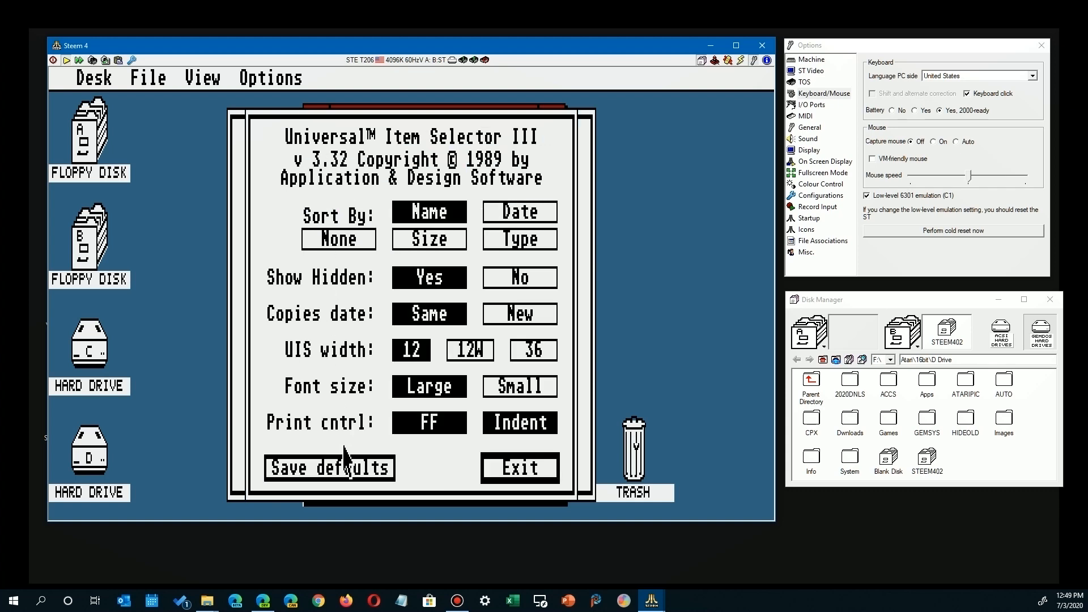
{"action": "left_click", "coordinate": [524, 480]}
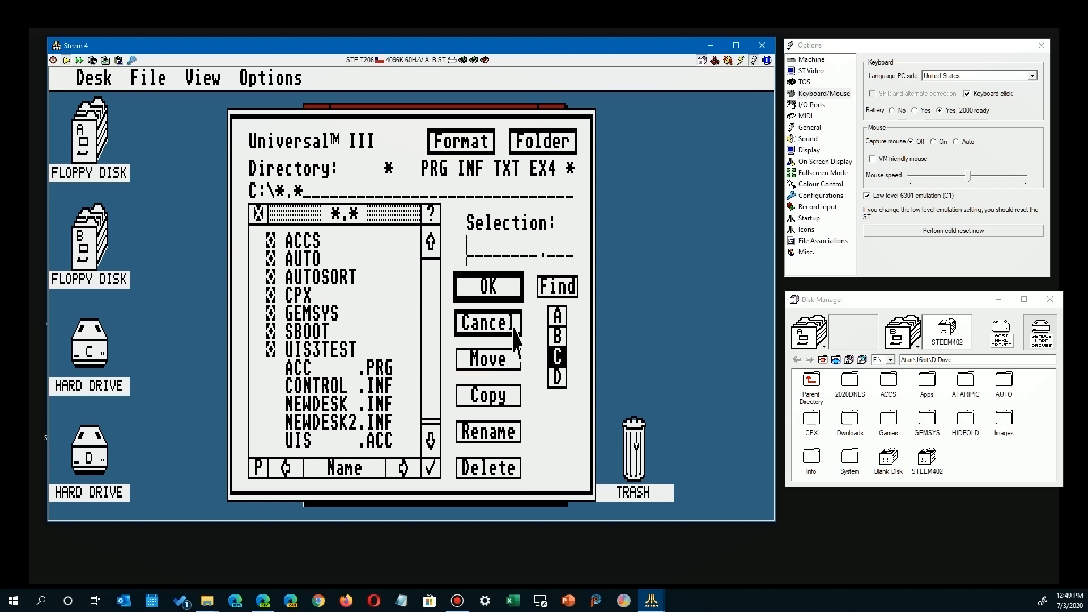
{"action": "left_click", "coordinate": [489, 322]}
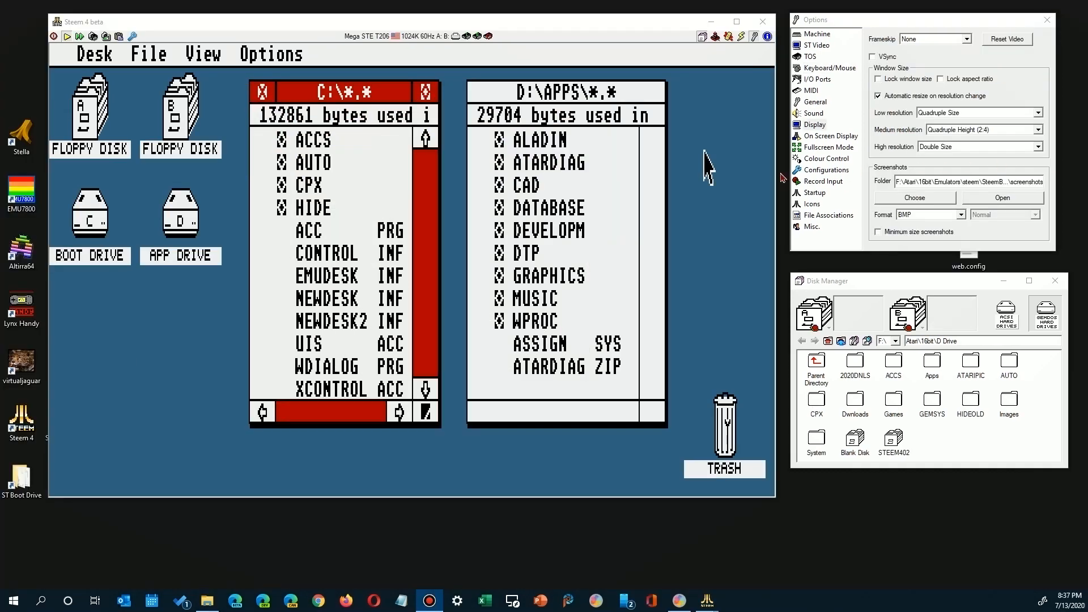
Step: Open the item selector and use its extension list to filter drive C's root by APP and by TTP
{"action": "left_click", "coordinate": [766, 177]}
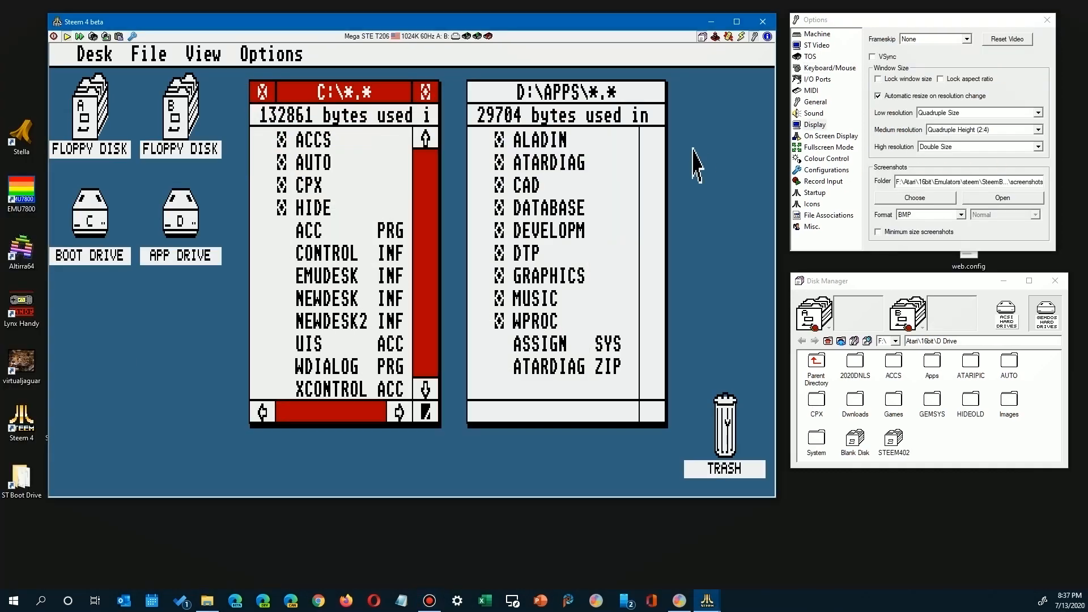
{"action": "mouse_move", "coordinate": [82, 58]}
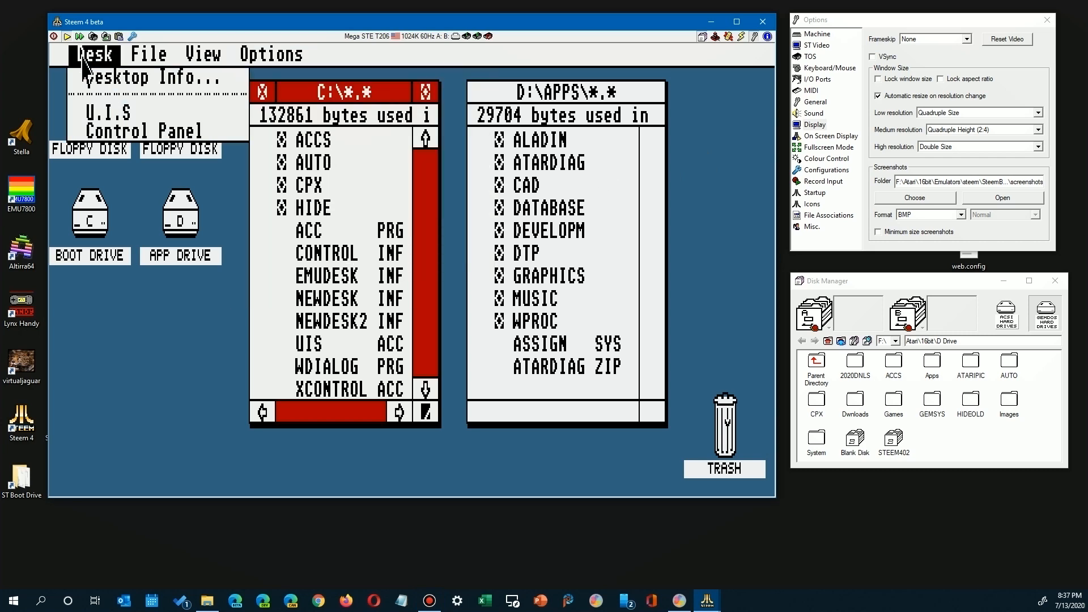
{"action": "left_click", "coordinate": [104, 113]}
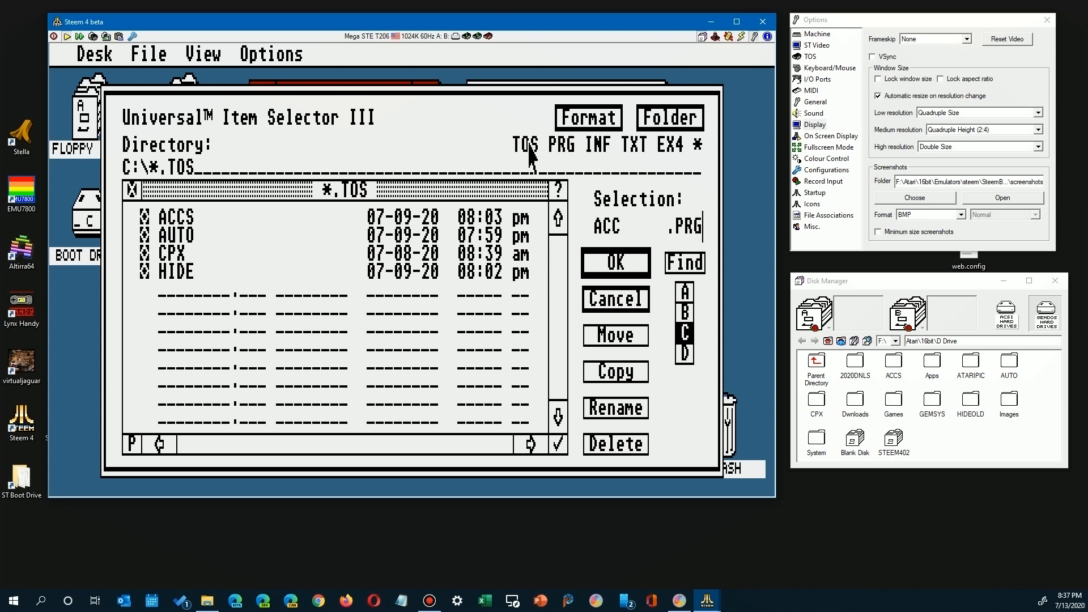
{"action": "right_click", "coordinate": [528, 149]}
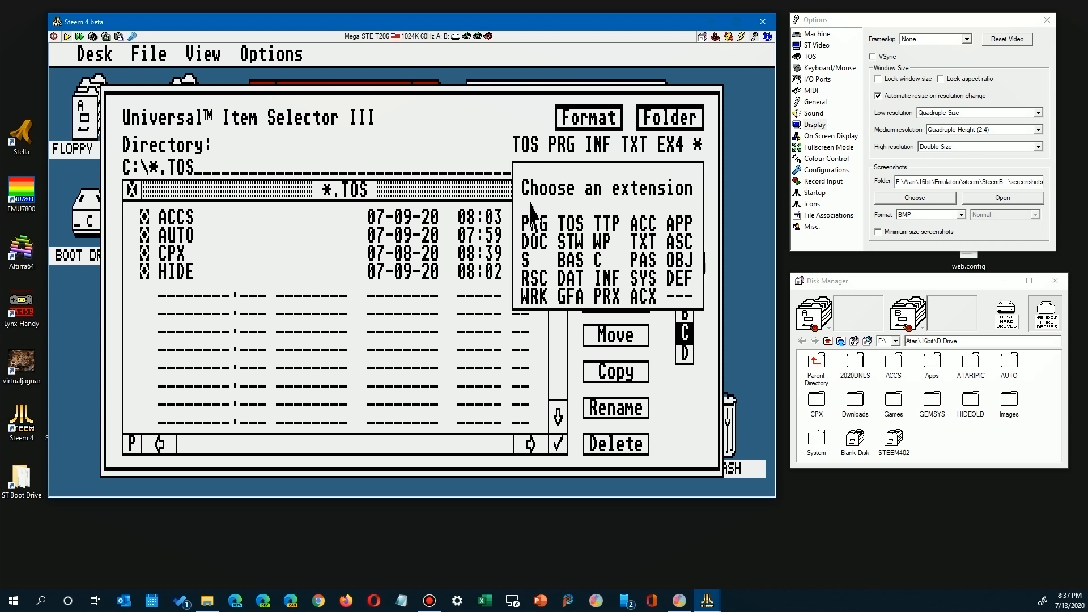
{"action": "left_click", "coordinate": [677, 226]}
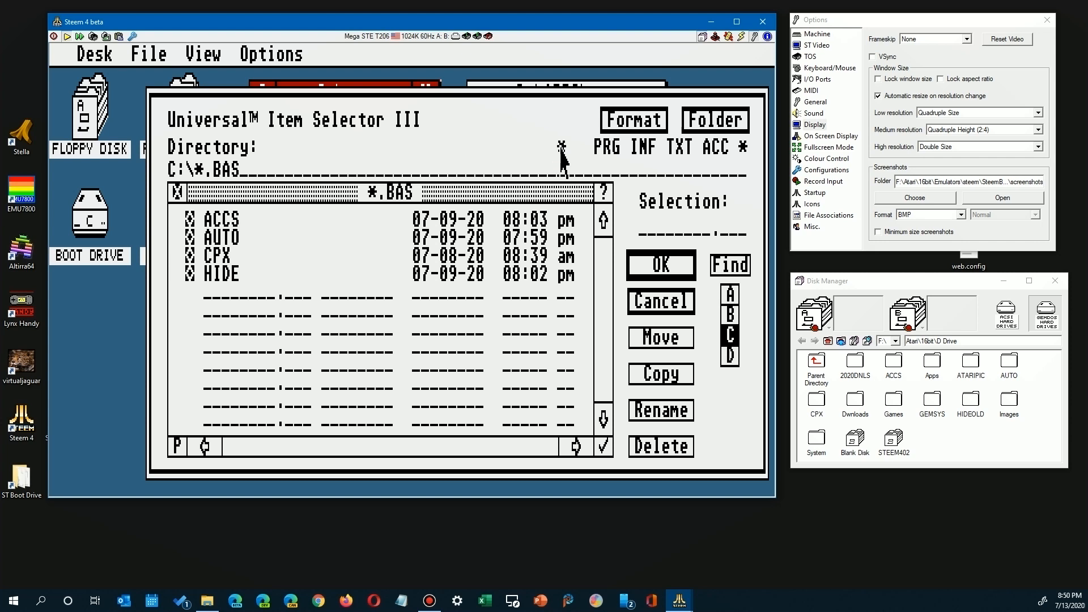
{"action": "left_click", "coordinate": [562, 149]}
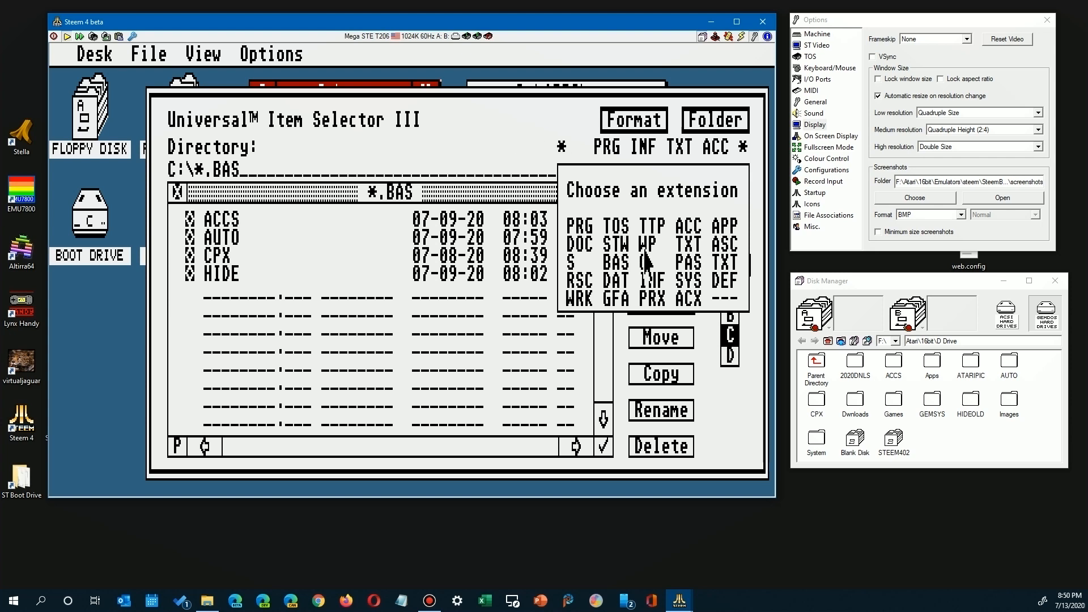
{"action": "left_click", "coordinate": [651, 228]}
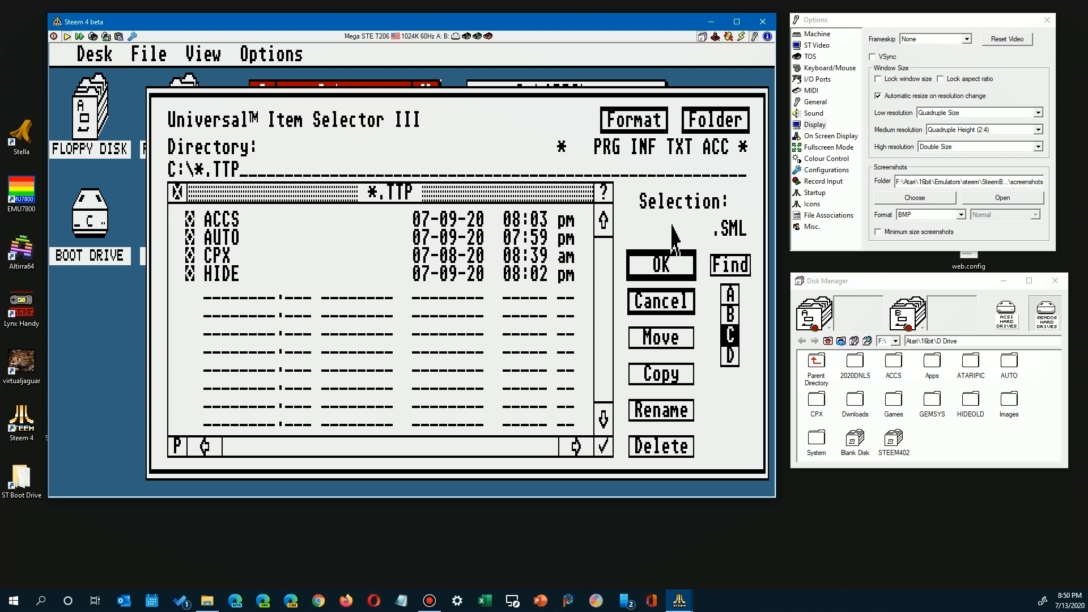
Step: Replace the lower TXT entry in the list of extension choices with SML, and bring the list up again
{"action": "left_click_drag", "start_coordinate": [731, 238], "coordinate": [571, 156]}
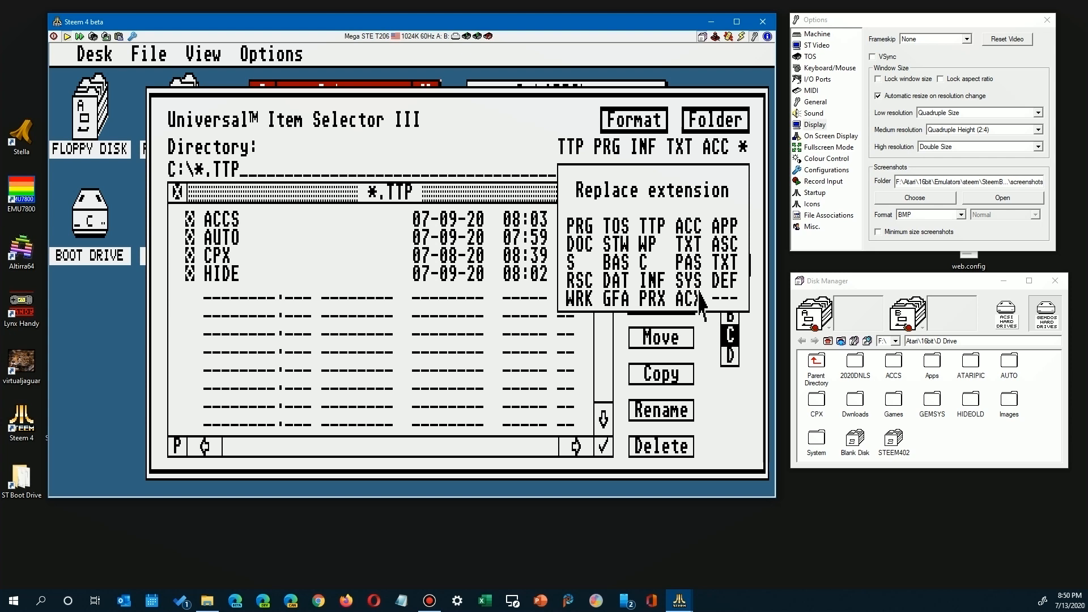
{"action": "left_click", "coordinate": [724, 271]}
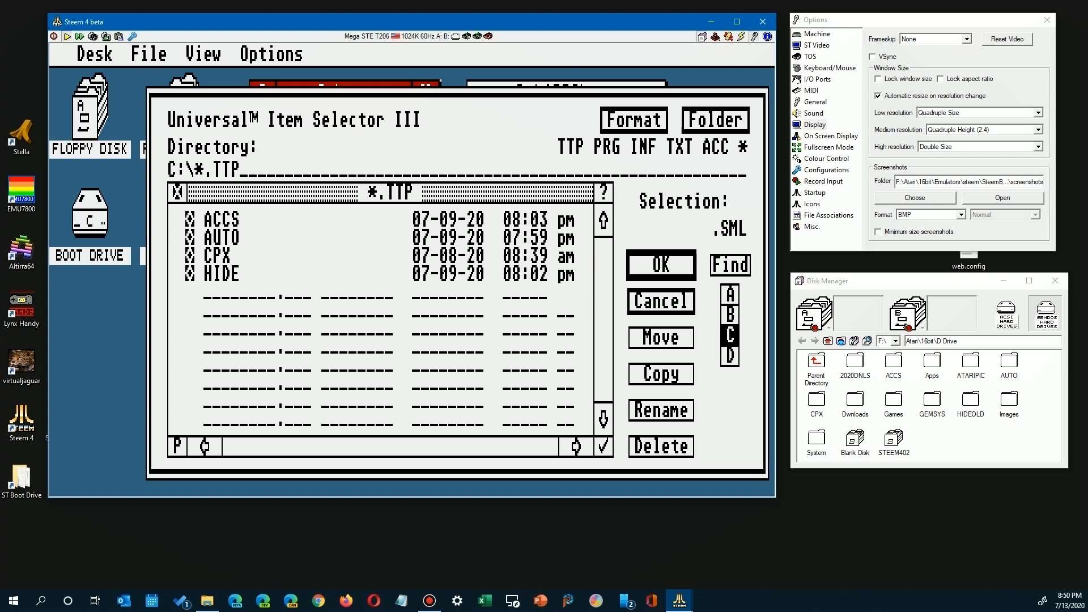
{"action": "right_click", "coordinate": [565, 143]}
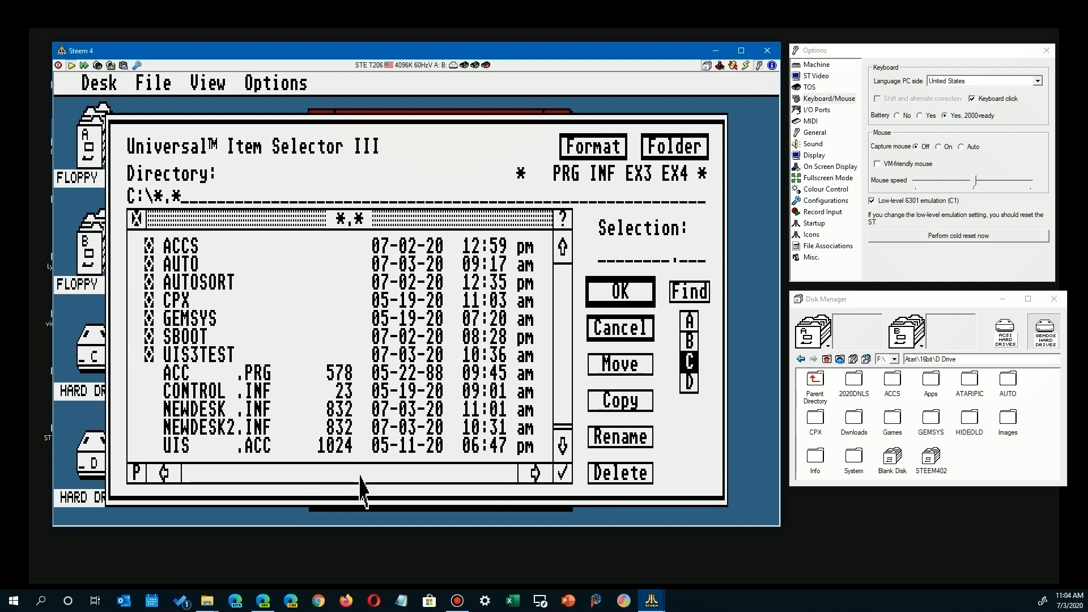
Step: Open the DWNLOADS folder on drive D and store its path in slot 2 of the path list
{"action": "left_click", "coordinate": [360, 477]}
{"action": "left_click", "coordinate": [689, 381]}
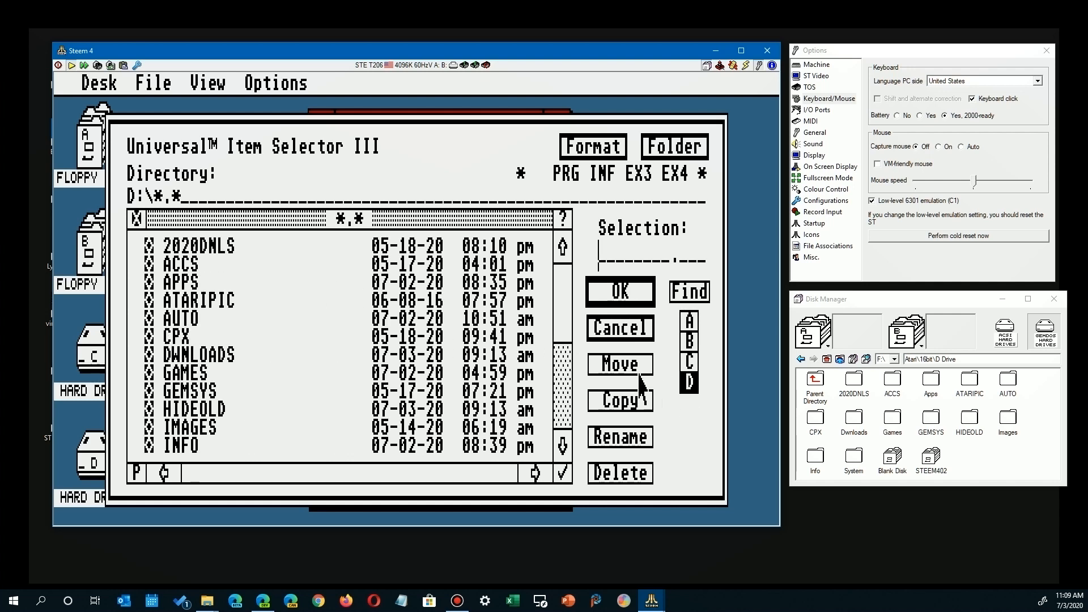
{"action": "double_click", "coordinate": [217, 356]}
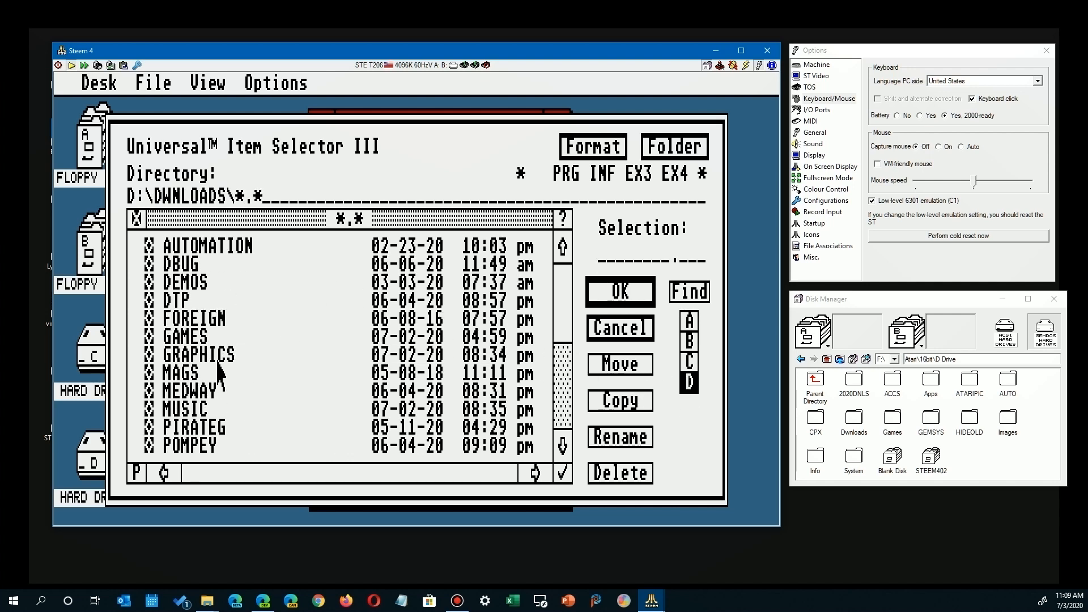
{"action": "left_click", "coordinate": [154, 180]}
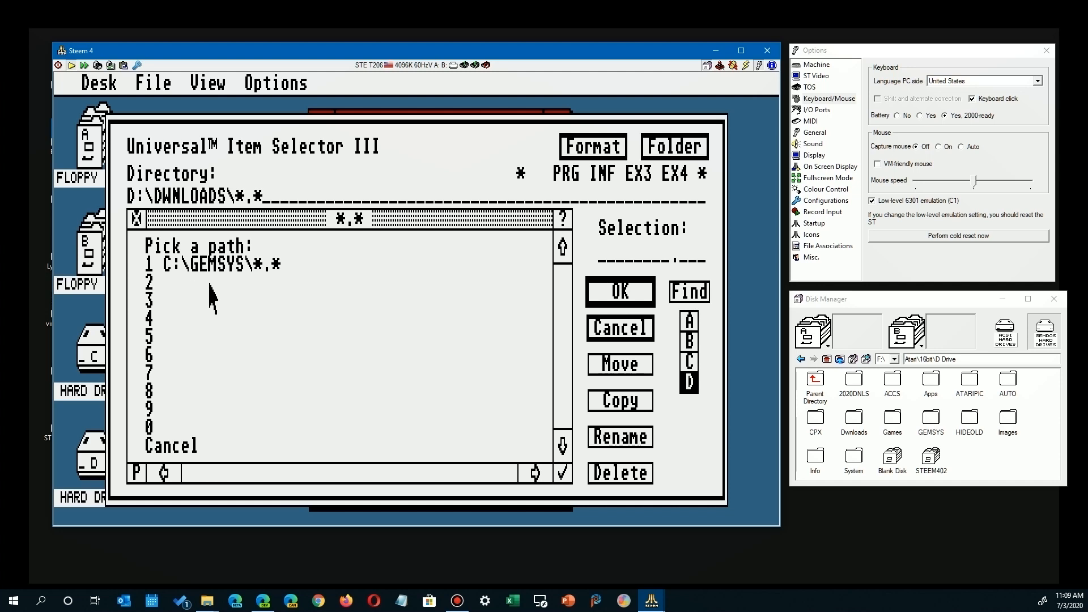
{"action": "left_click", "coordinate": [211, 296]}
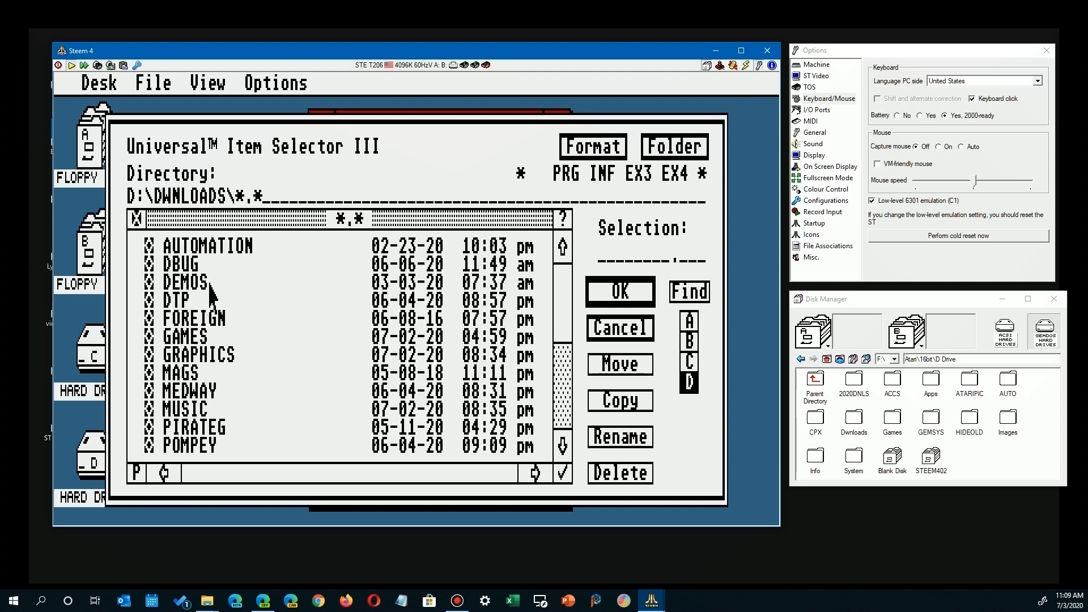
Step: Jump to the stored C:\GEMSYS path, select META.SYS there, and return through the stored D:\DWNLOADS path
{"action": "left_click", "coordinate": [173, 184]}
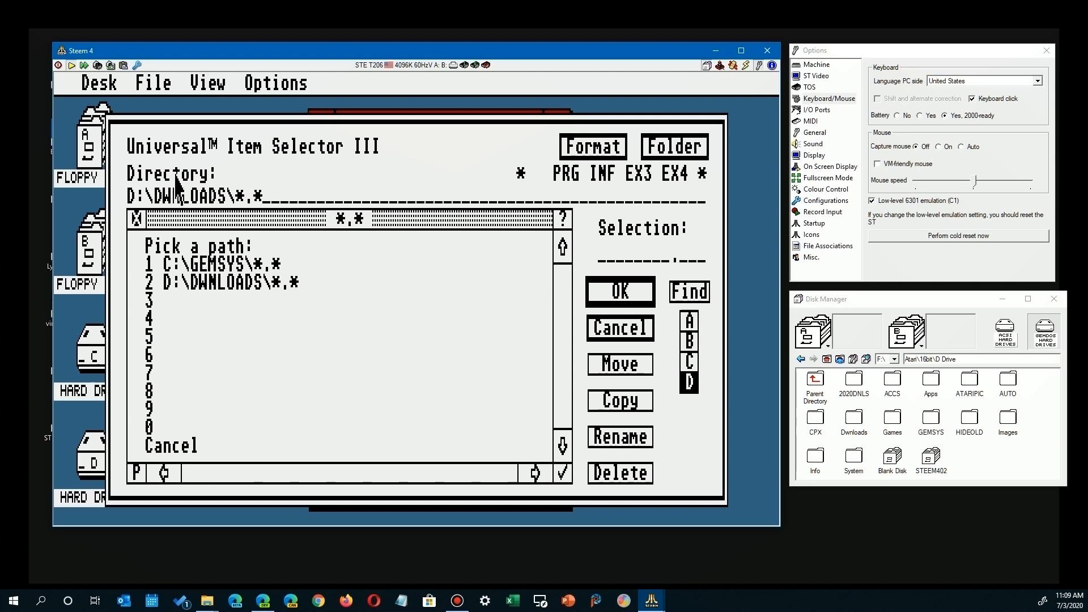
{"action": "left_click", "coordinate": [175, 262]}
{"action": "left_click", "coordinate": [194, 323]}
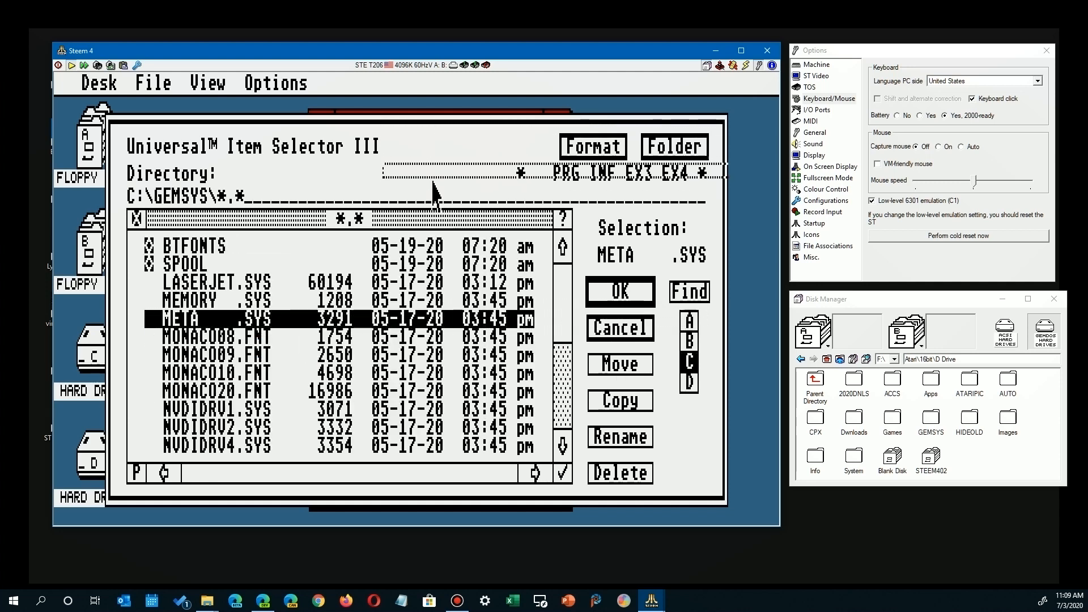
{"action": "left_click", "coordinate": [433, 183]}
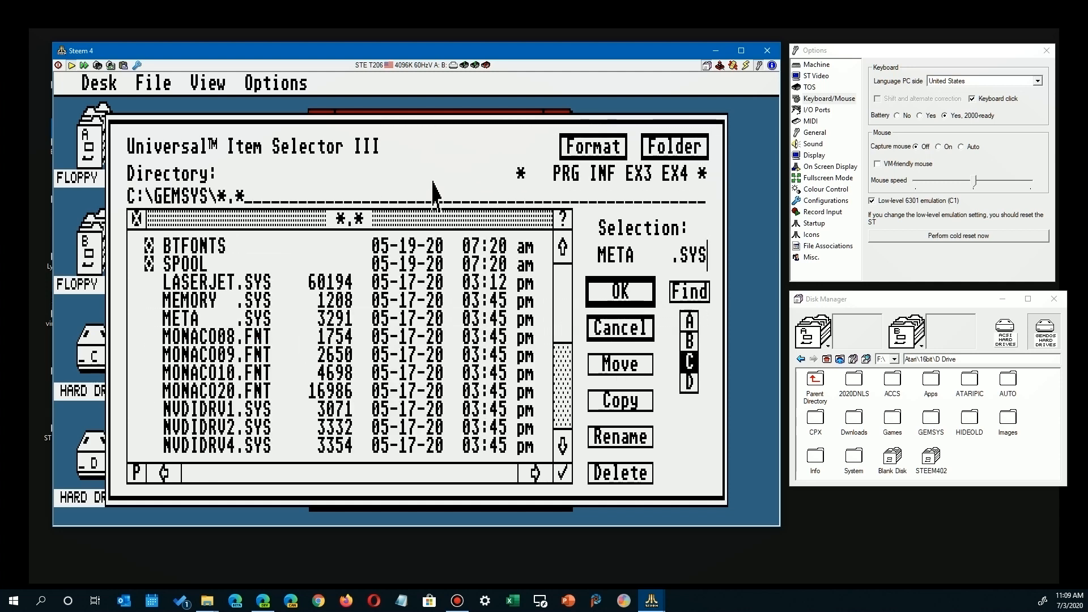
{"action": "left_click", "coordinate": [160, 179]}
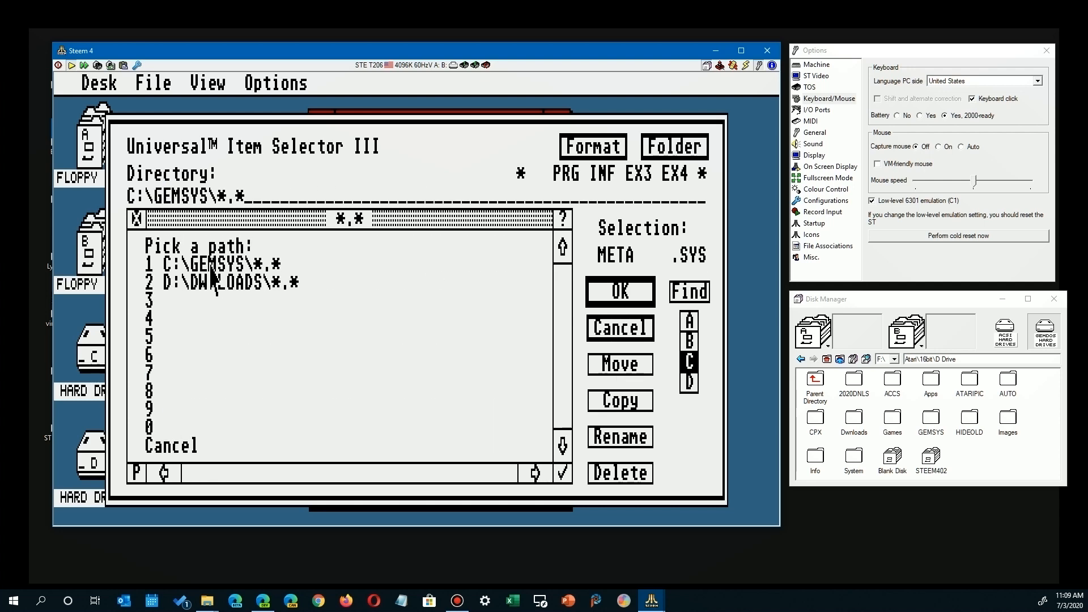
{"action": "left_click", "coordinate": [220, 290]}
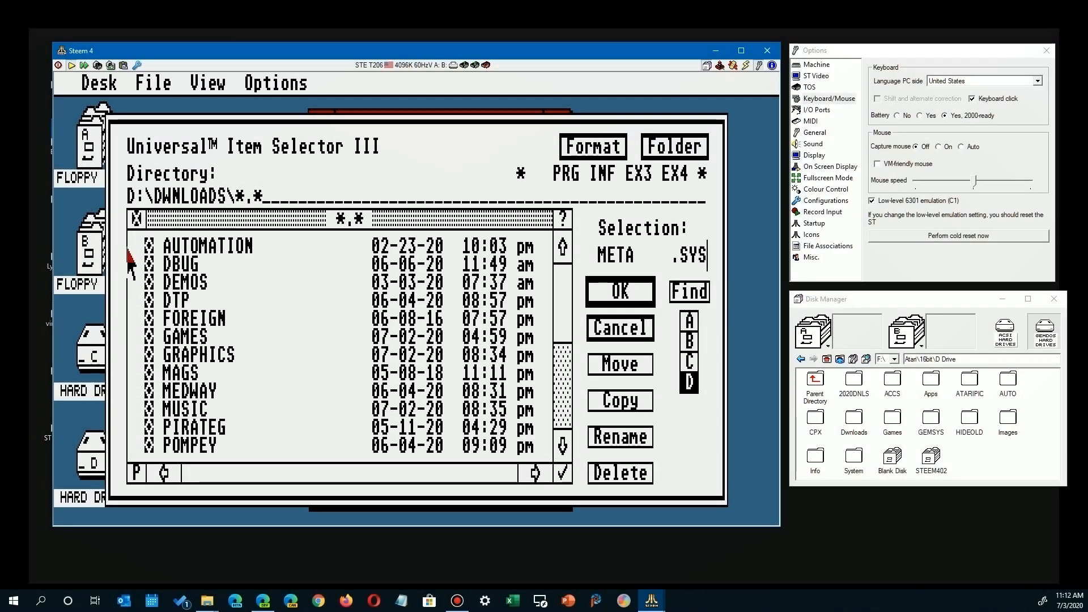
Step: Select the block of folders from AUTOMATION through PROGRM in D:\DWNLOADS, and clear the selection
{"action": "left_click_drag", "start_coordinate": [131, 248], "coordinate": [300, 374]}
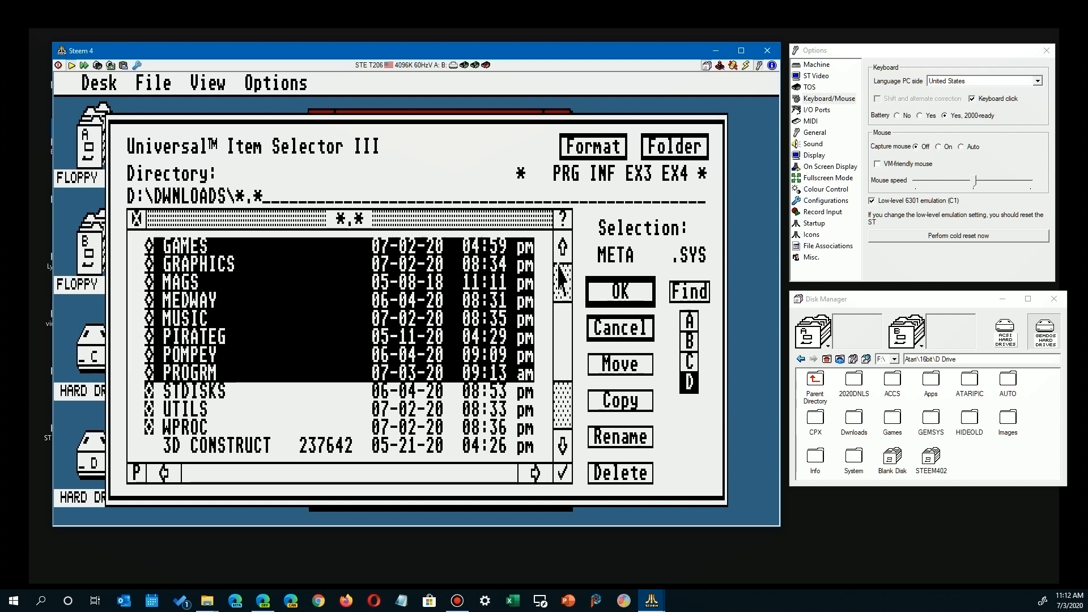
{"action": "left_click", "coordinate": [567, 280]}
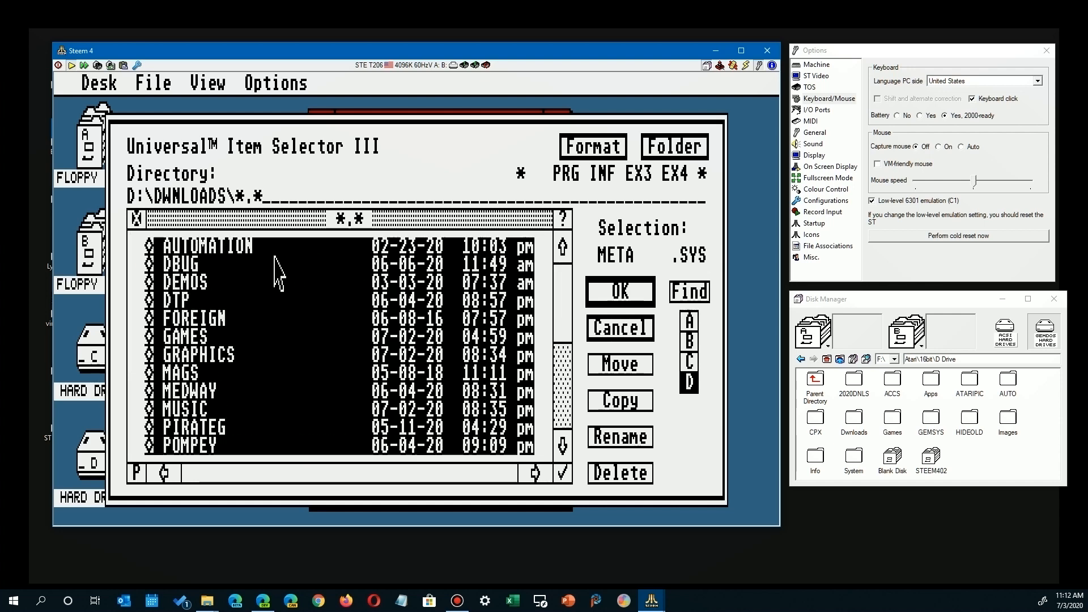
{"action": "left_click", "coordinate": [133, 253]}
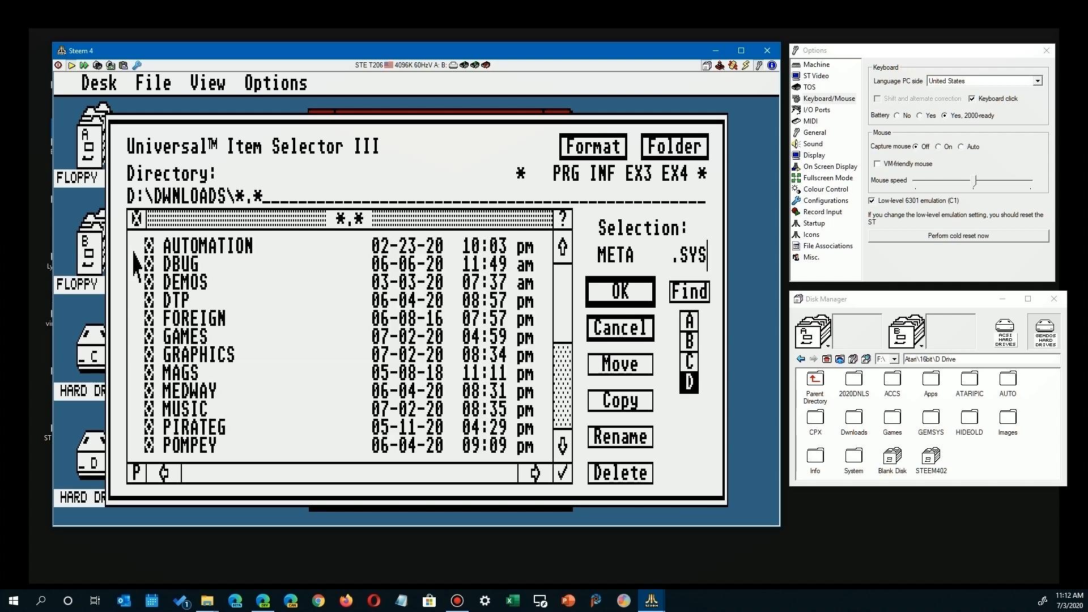
Step: Select the AUTOMATION, DEMOS, FOREIGN and GAMES folders individually in D:\DWNLOADS, and clear the selection
{"action": "left_click", "coordinate": [200, 253]}
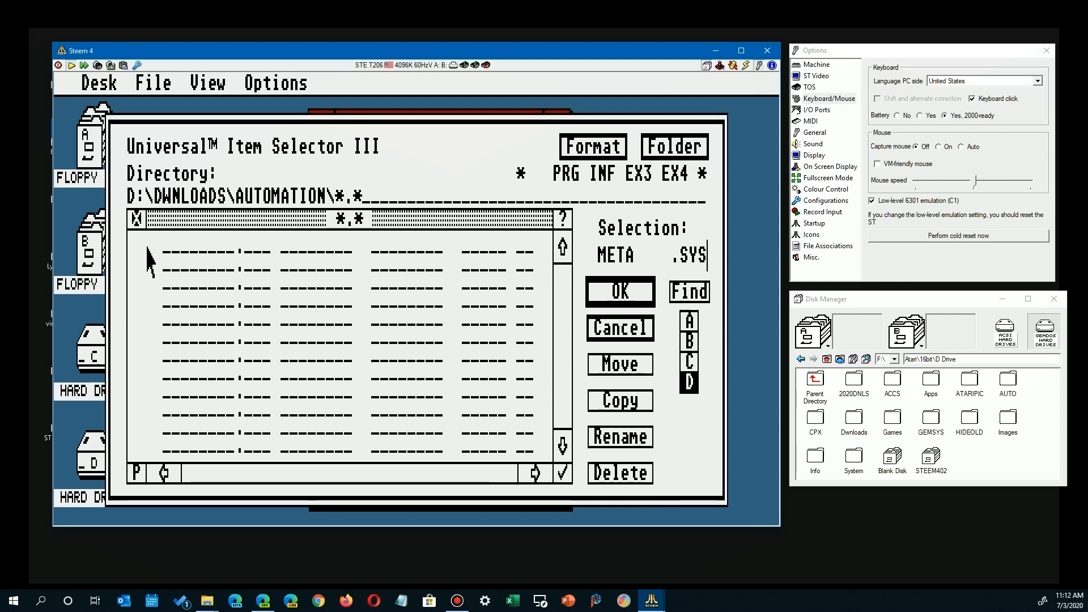
{"action": "left_click", "coordinate": [137, 218]}
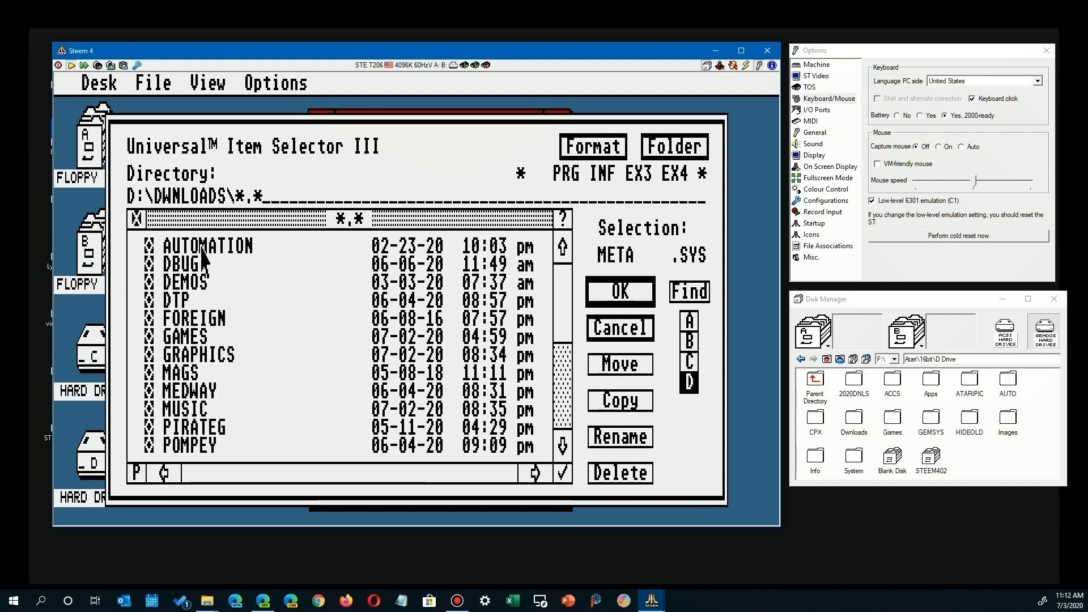
{"action": "left_click", "coordinate": [222, 250], "text": "shift"}
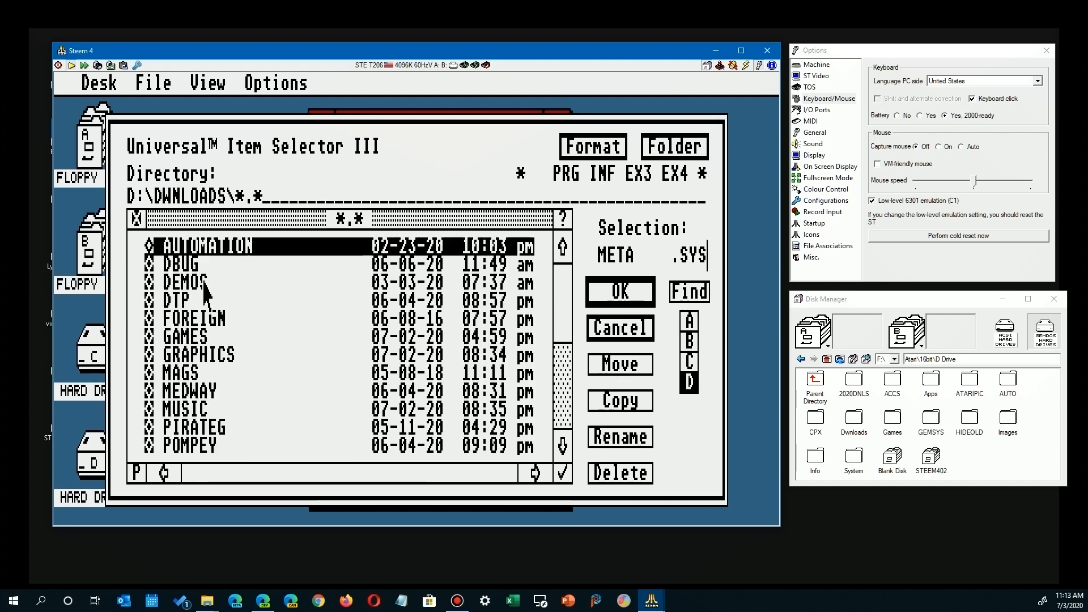
{"action": "left_click", "coordinate": [206, 283], "text": "shift"}
{"action": "left_click", "coordinate": [210, 318], "text": "shift"}
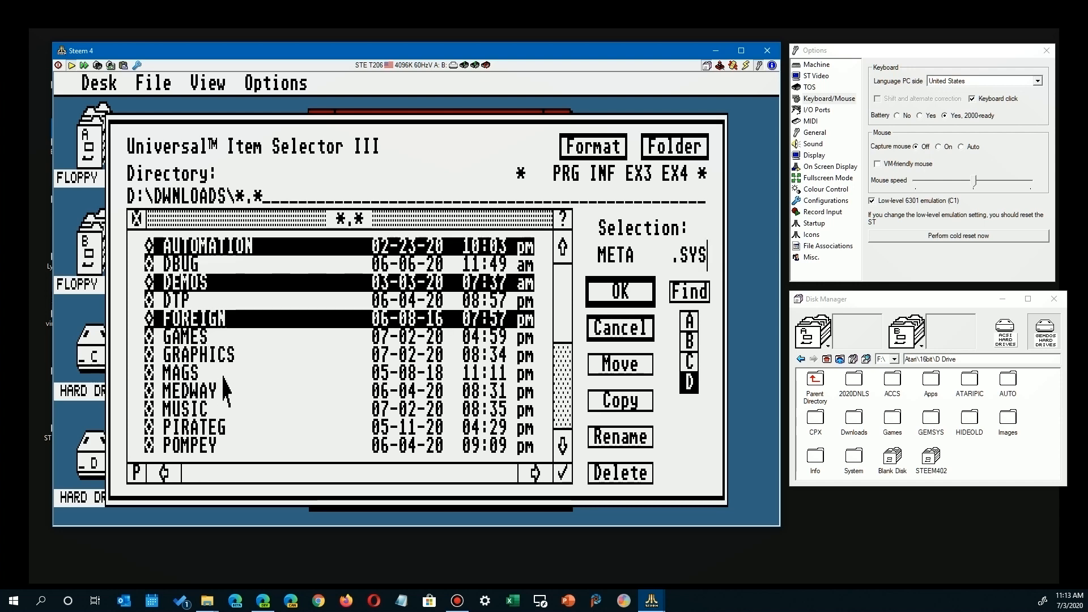
{"action": "left_click", "coordinate": [213, 340], "text": "shift"}
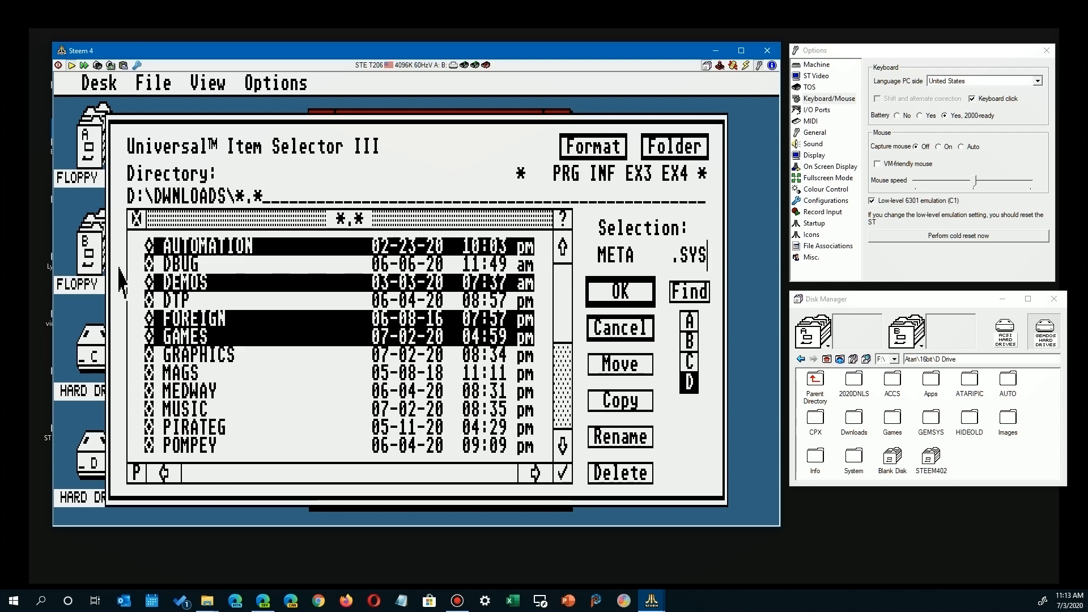
{"action": "left_click", "coordinate": [133, 248]}
Step: Select the block of folders from AUTOMATION through MAGS, and take FOREIGN out of the selection
{"action": "mouse_move", "coordinate": [152, 248]}
{"action": "left_mouse_down"}
{"action": "mouse_move", "coordinate": [176, 261]}
{"action": "mouse_move", "coordinate": [142, 260]}
{"action": "left_mouse_up"}
{"action": "left_click_drag", "start_coordinate": [136, 338], "coordinate": [243, 376]}
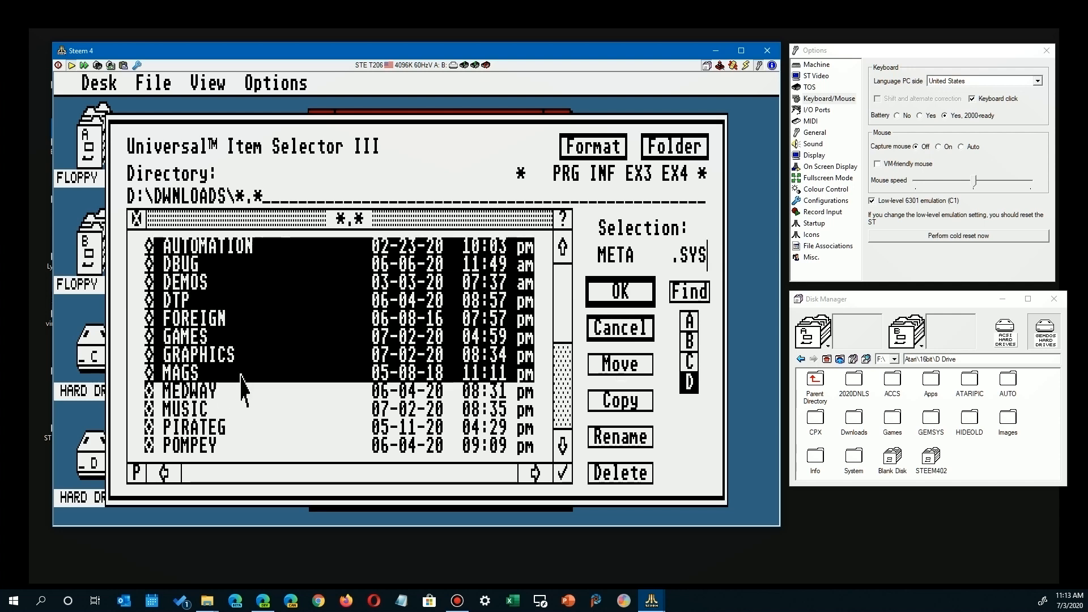
{"action": "left_click", "coordinate": [218, 318], "text": "shift"}
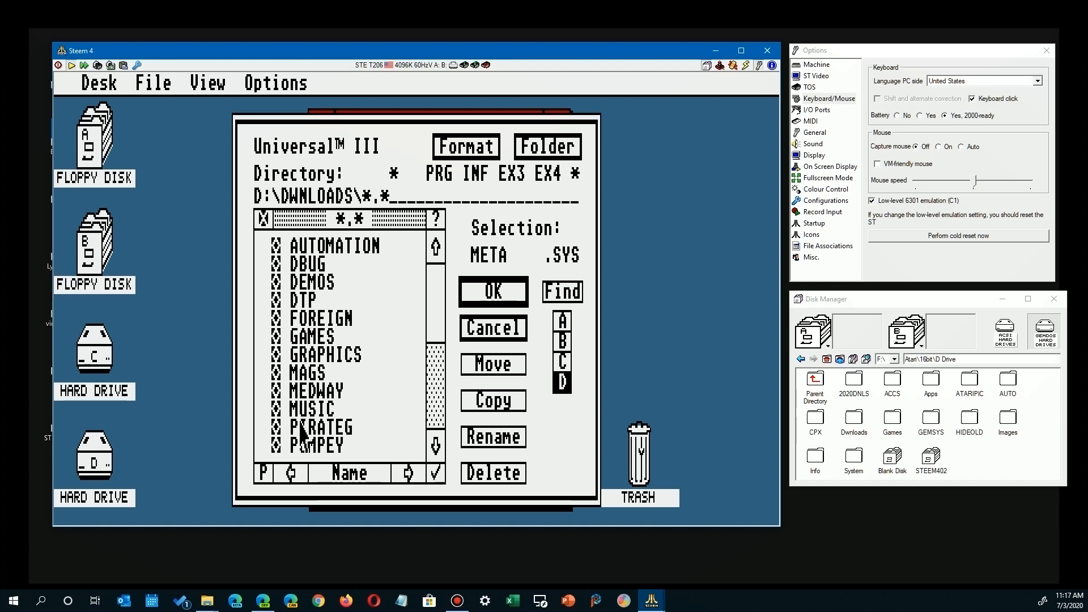
Step: Switch the narrow file list of D:\DWNLOADS to show the Time column
{"action": "left_click", "coordinate": [405, 475]}
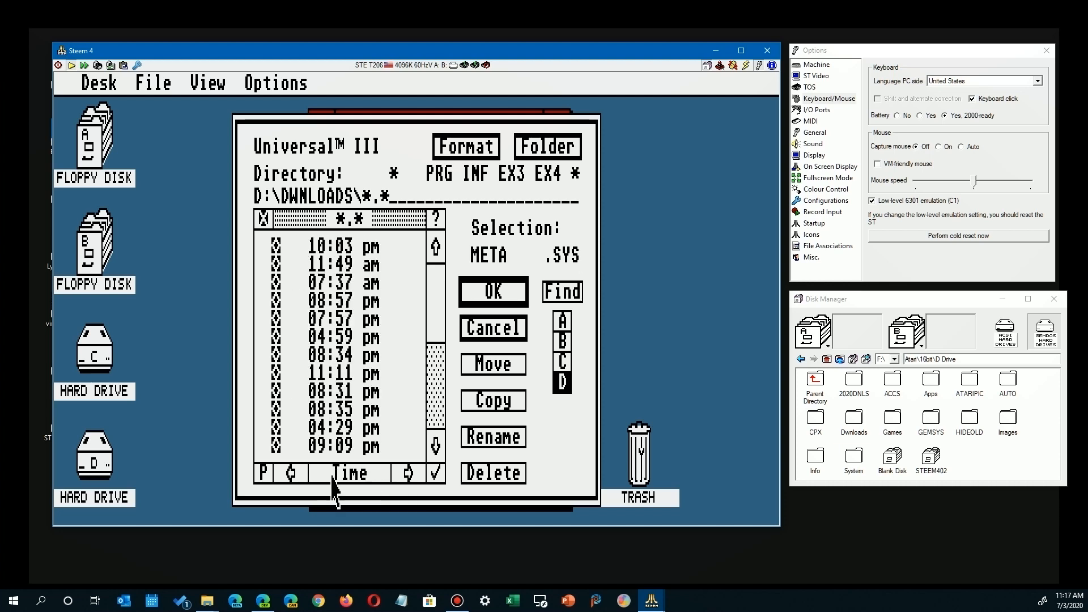
Step: Cycle the narrow file list of D:\DWNLOADS back from the Time column to the Name column
{"action": "left_click", "coordinate": [290, 474]}
{"action": "left_click", "coordinate": [290, 476]}
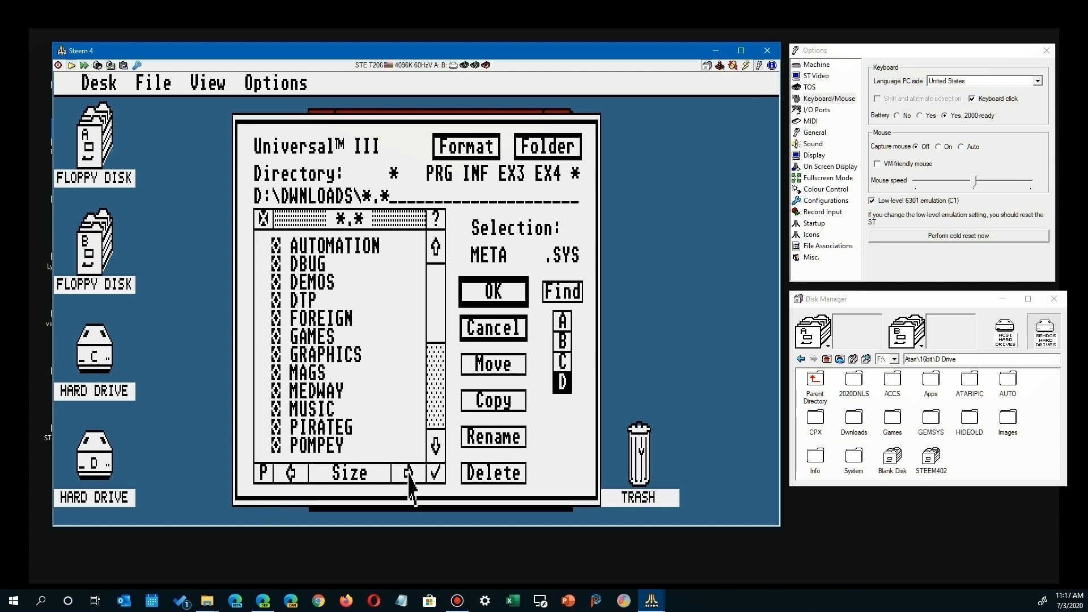
{"action": "left_click", "coordinate": [298, 472]}
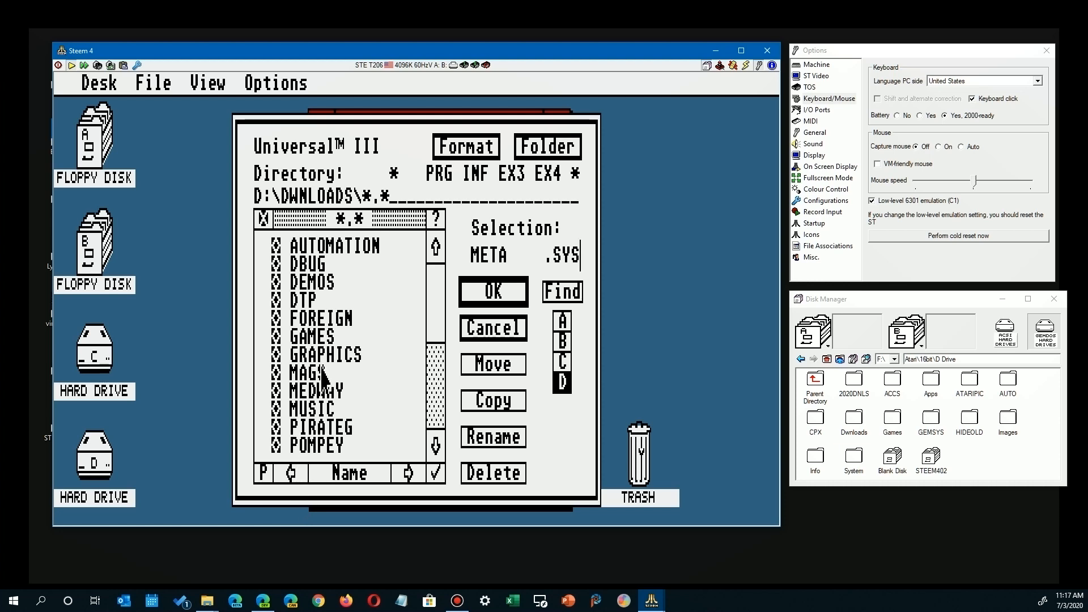
Step: Examine the Size, Date and Time columns for the files at the end of the D:\DWNLOADS list
{"action": "left_click", "coordinate": [436, 420]}
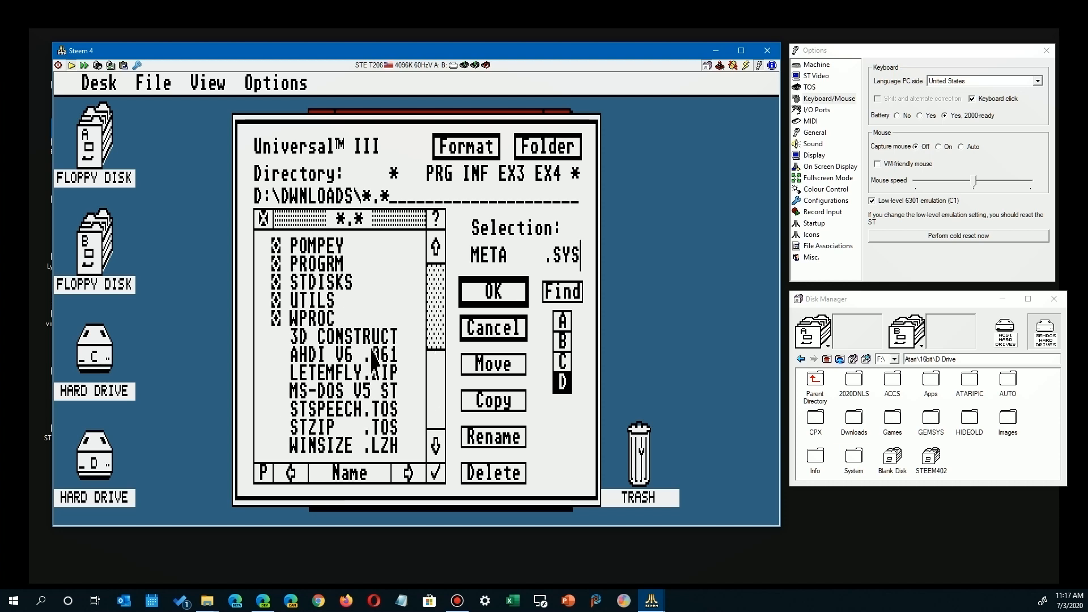
{"action": "left_click", "coordinate": [408, 472]}
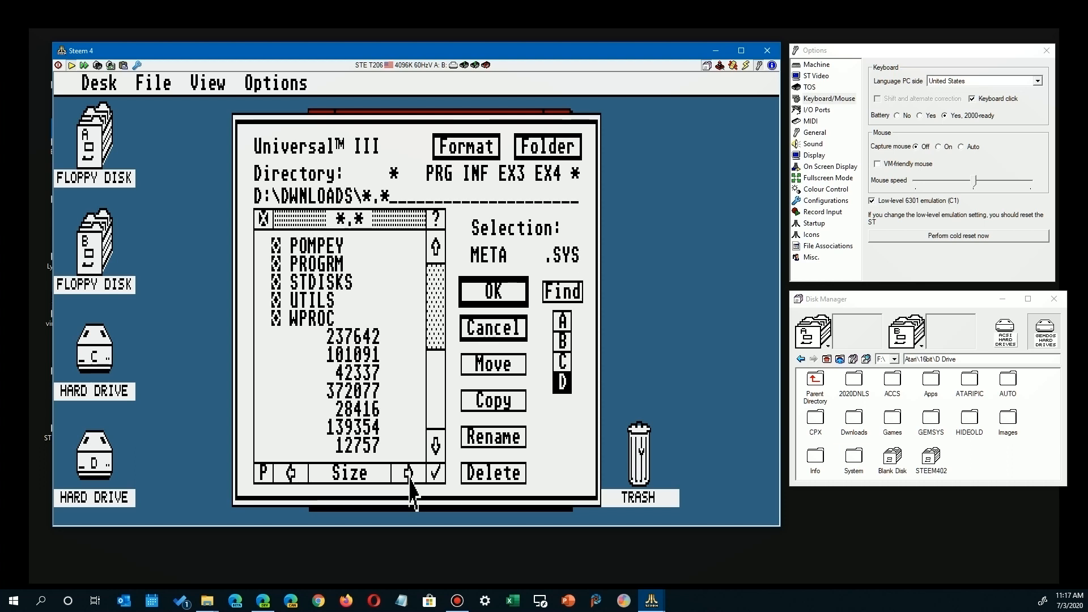
{"action": "left_click", "coordinate": [409, 478]}
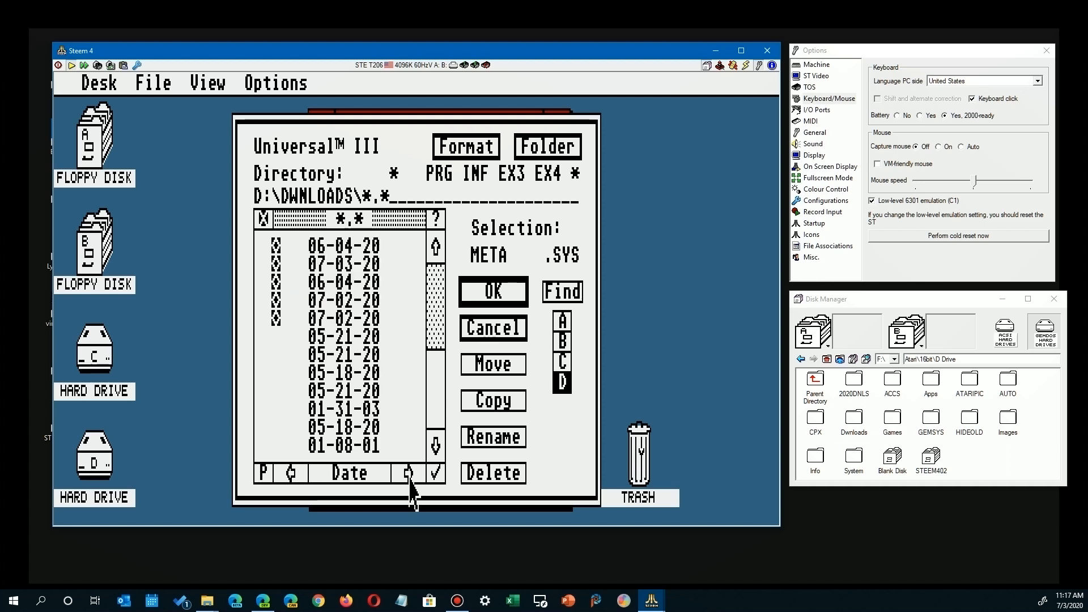
{"action": "left_click", "coordinate": [409, 479]}
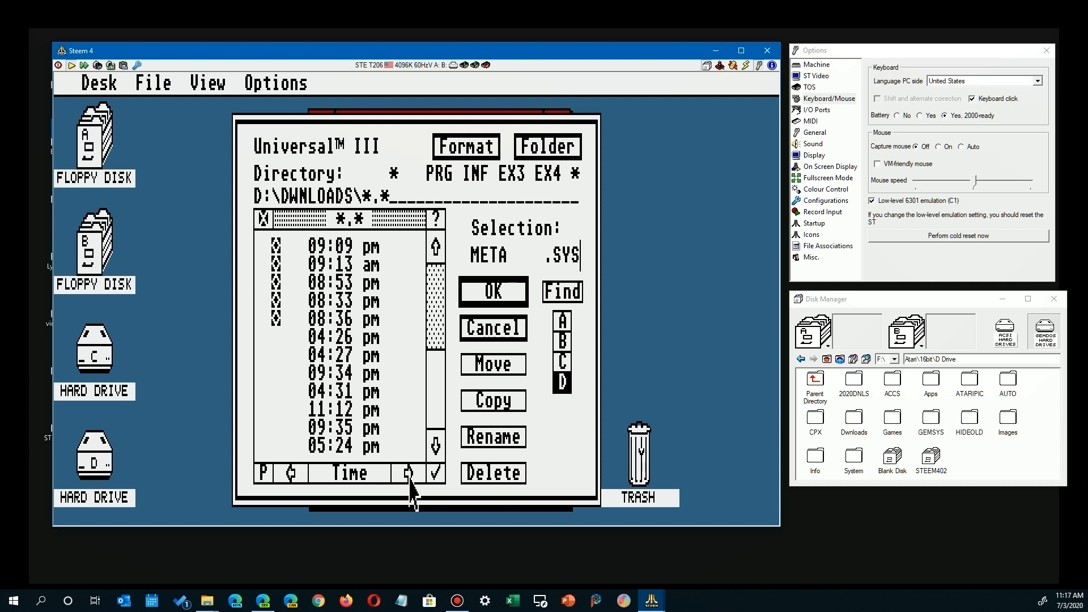
{"action": "left_click", "coordinate": [409, 479]}
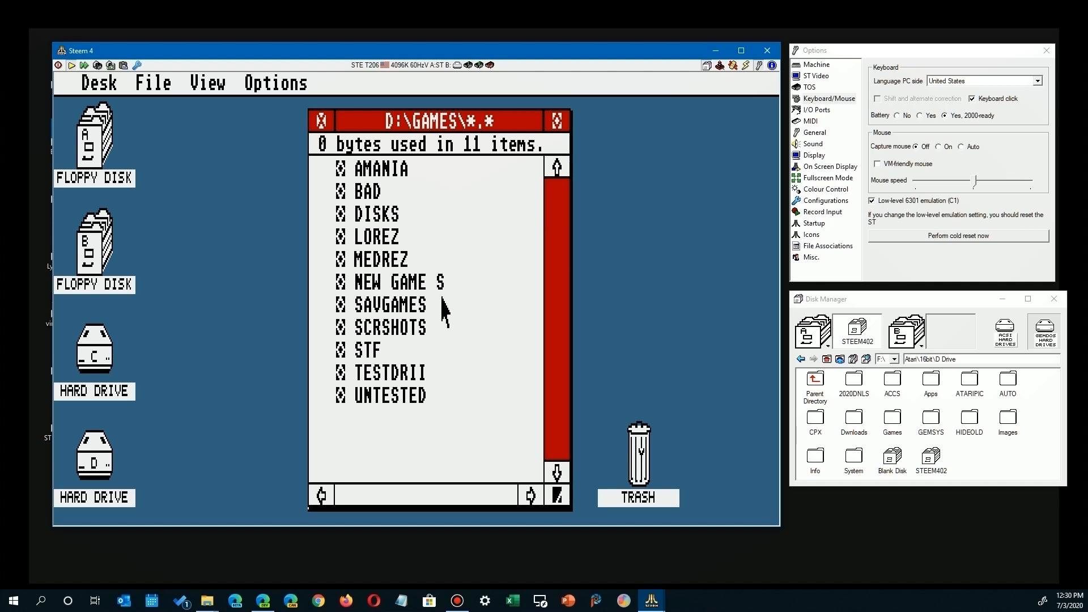
Step: Open the Universal Item Selector from the desktop to view its format option, and cancel it
{"action": "mouse_move", "coordinate": [112, 87]}
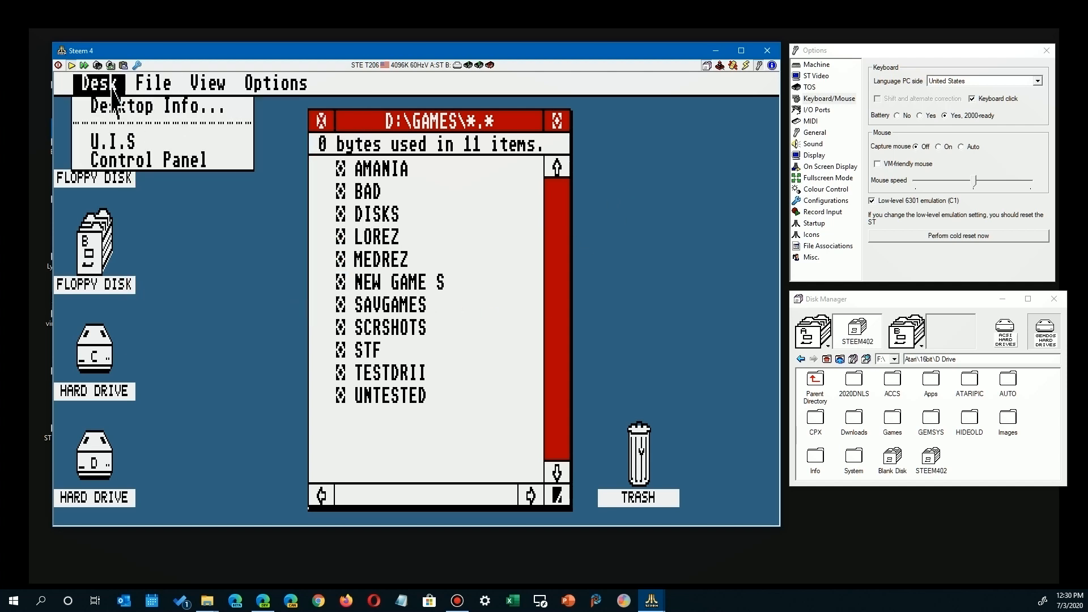
{"action": "left_click", "coordinate": [112, 141]}
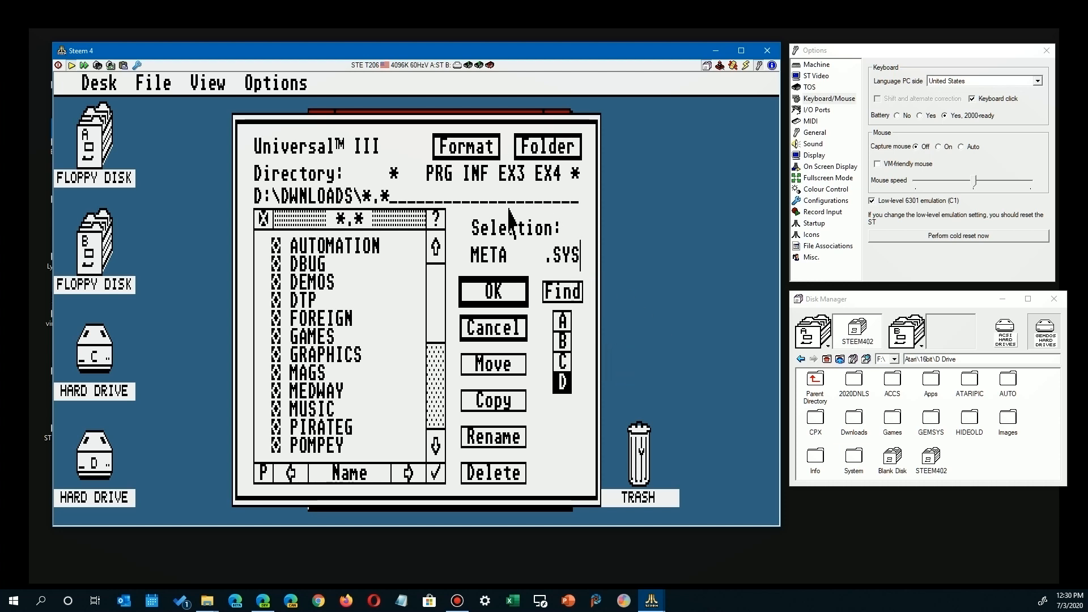
{"action": "left_click", "coordinate": [502, 333]}
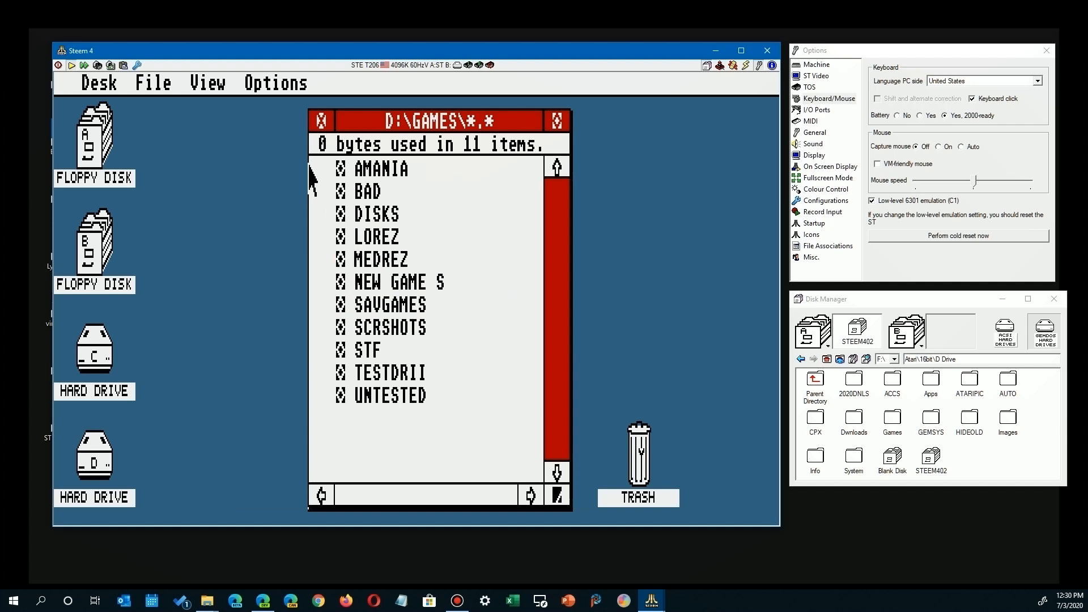
Step: Review the desktop's own format dialog for floppy drive A, and leave it without formatting
{"action": "mouse_move", "coordinate": [173, 92]}
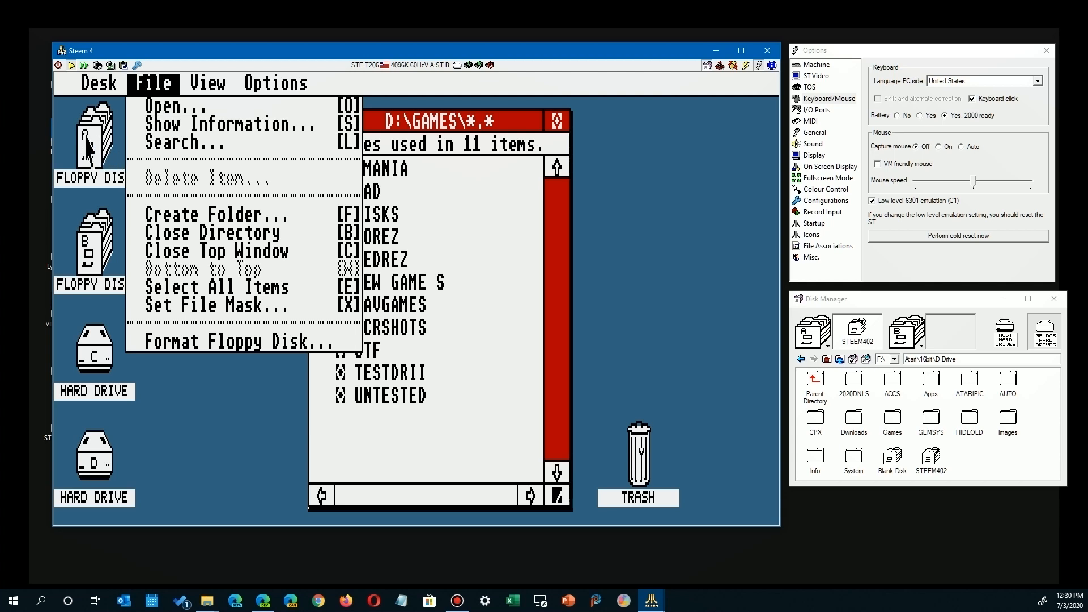
{"action": "left_click", "coordinate": [86, 150]}
{"action": "left_click", "coordinate": [86, 150]}
{"action": "mouse_move", "coordinate": [149, 97]}
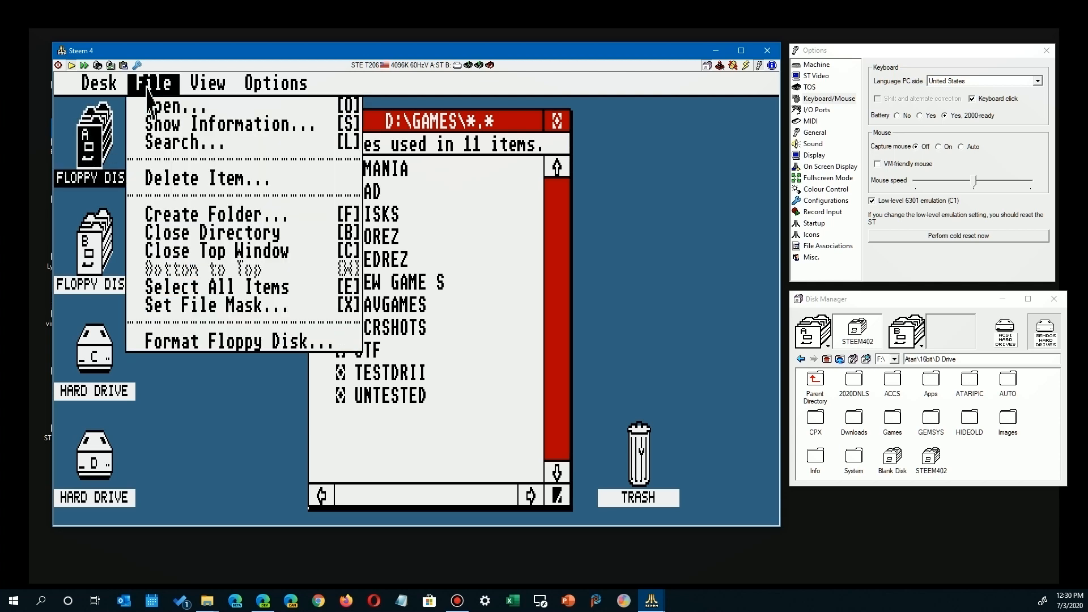
{"action": "left_click", "coordinate": [198, 345]}
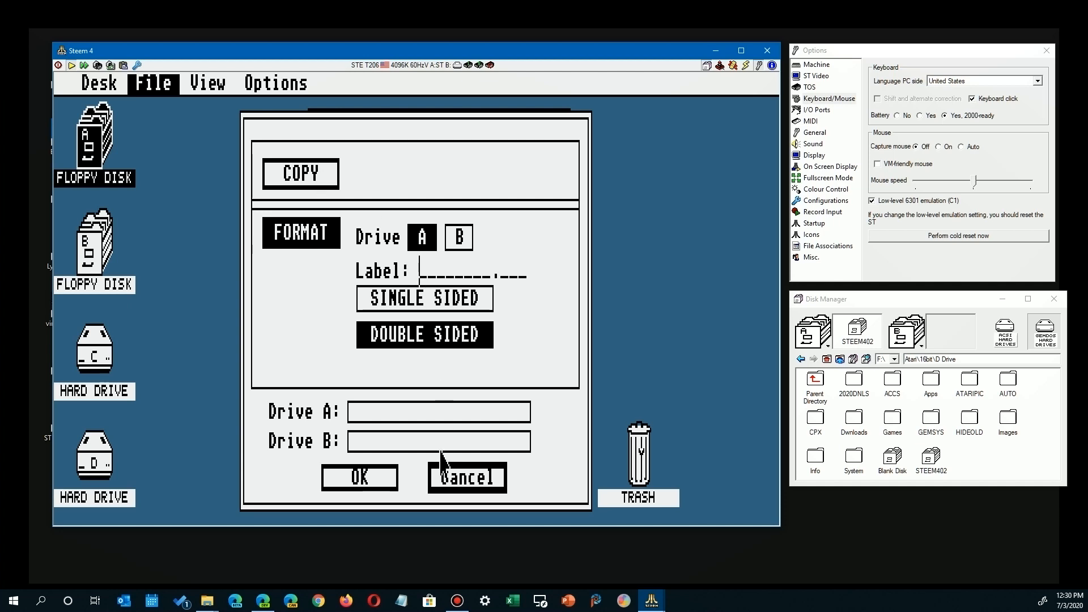
{"action": "left_click", "coordinate": [460, 480]}
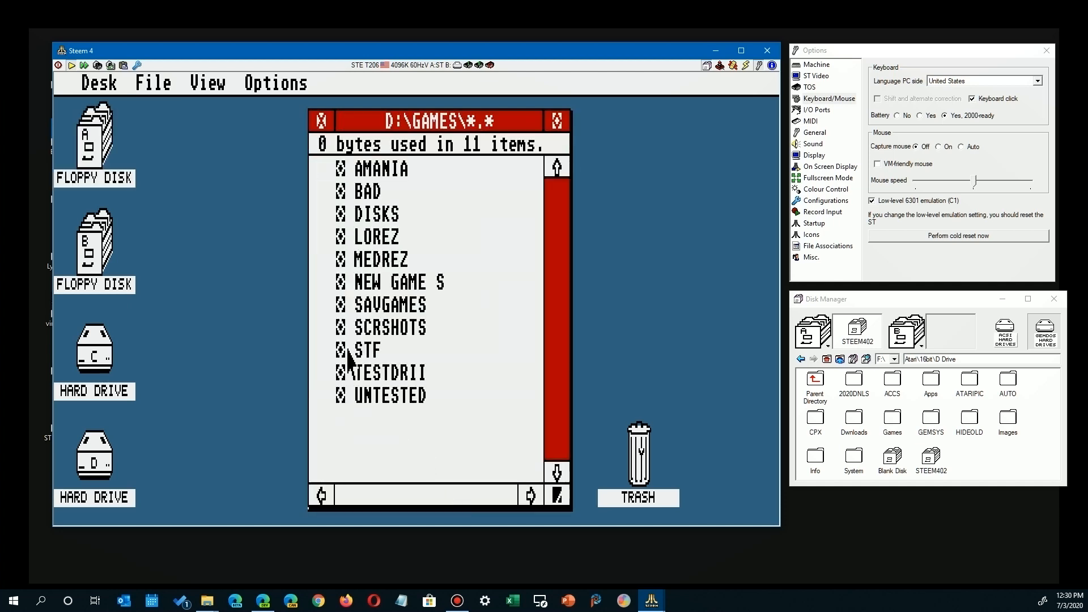
Step: Review the item selector's floppy format options, and exit to the desktop without formatting
{"action": "mouse_move", "coordinate": [104, 82]}
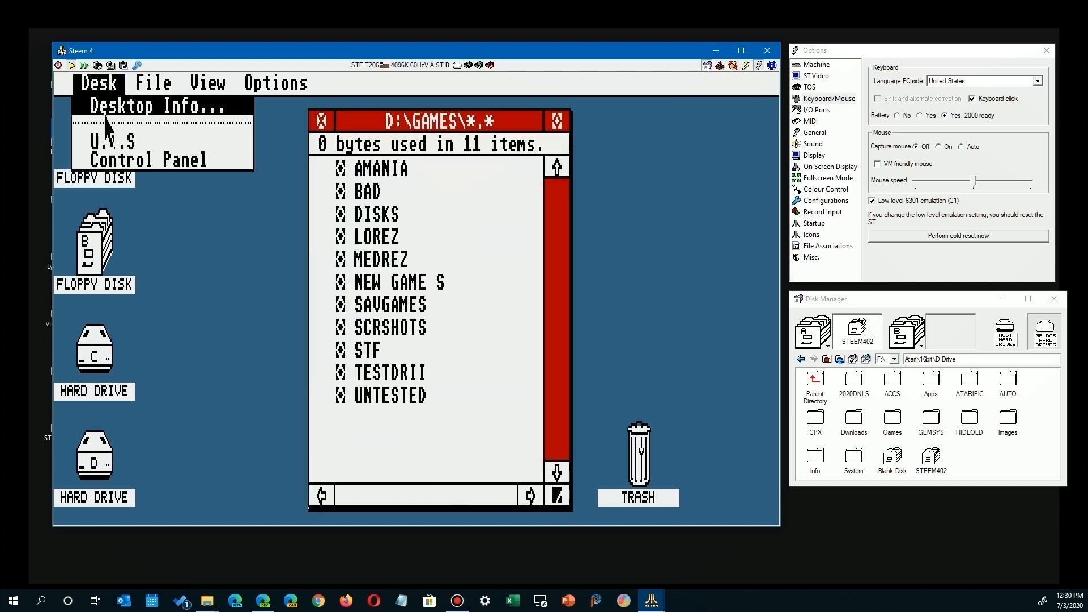
{"action": "left_click", "coordinate": [113, 141]}
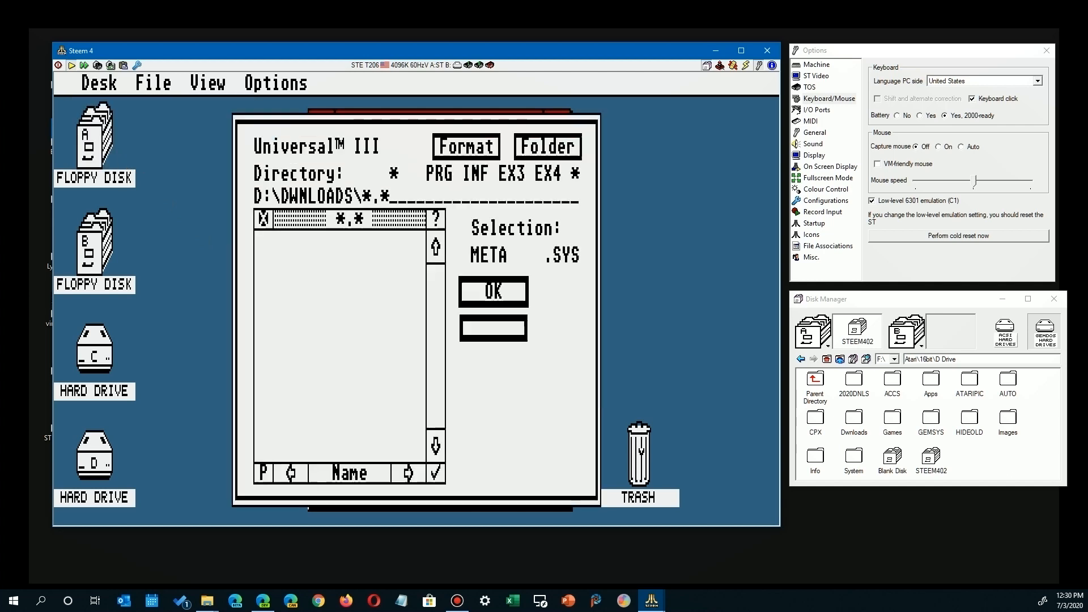
{"action": "left_click", "coordinate": [469, 148]}
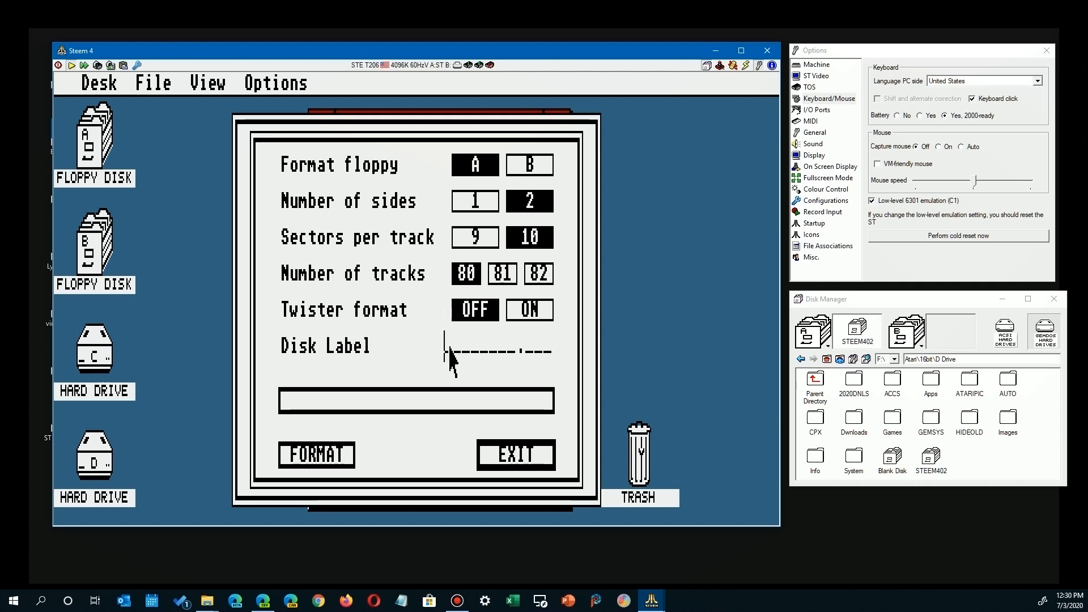
{"action": "key", "text": "alt+Tab"}
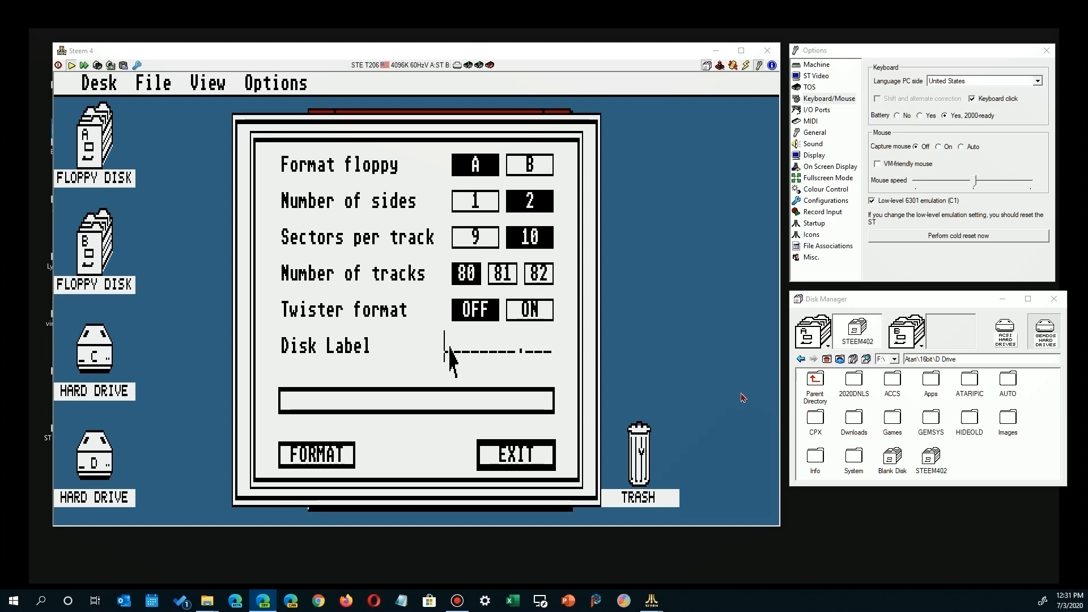
{"action": "left_click", "coordinate": [537, 458]}
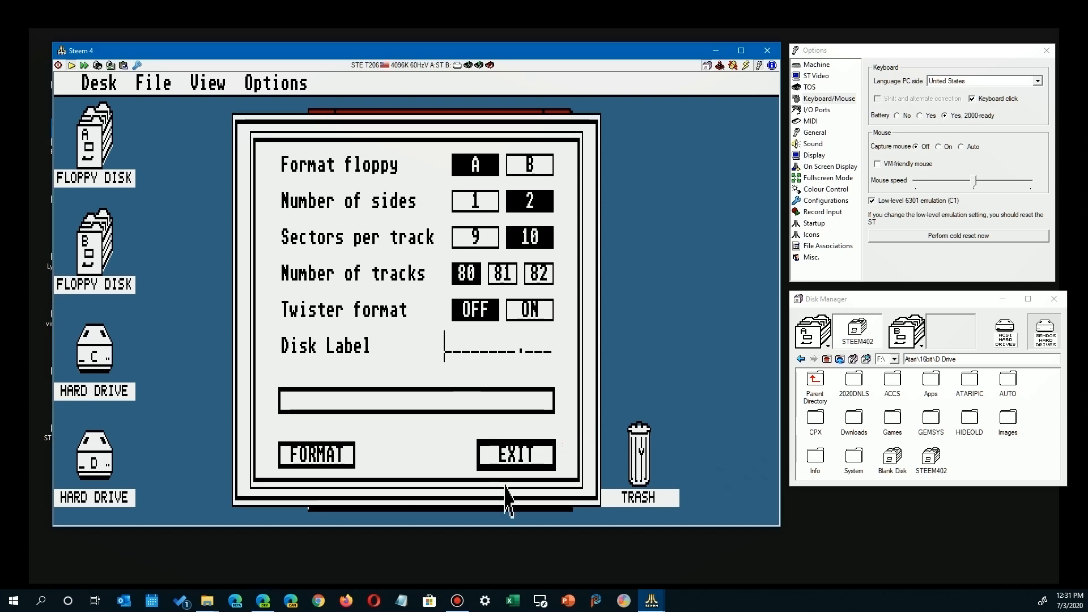
{"action": "left_click", "coordinate": [509, 462]}
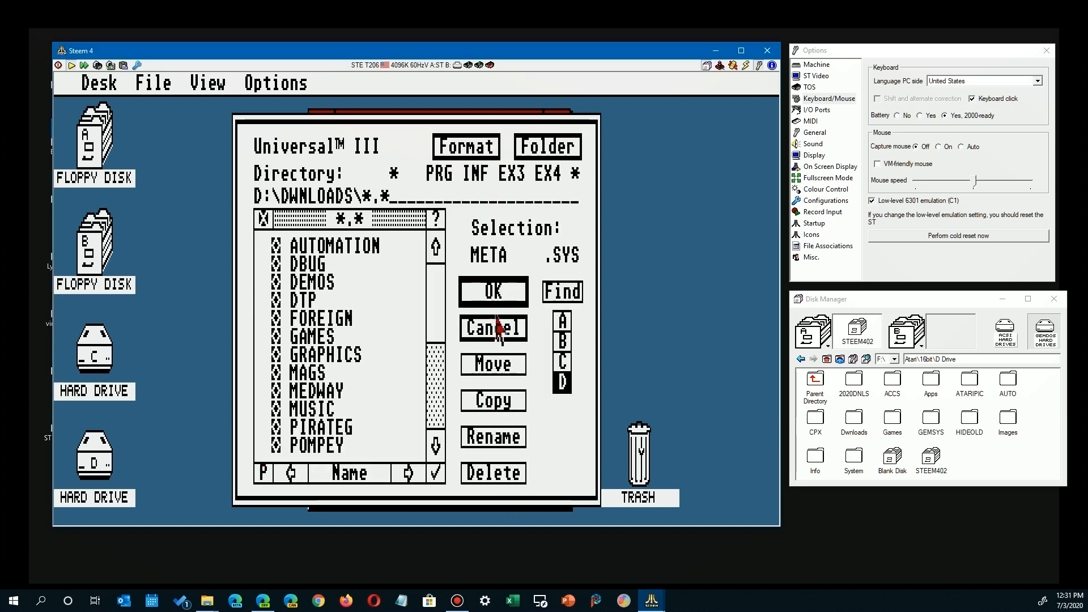
{"action": "left_click", "coordinate": [501, 336]}
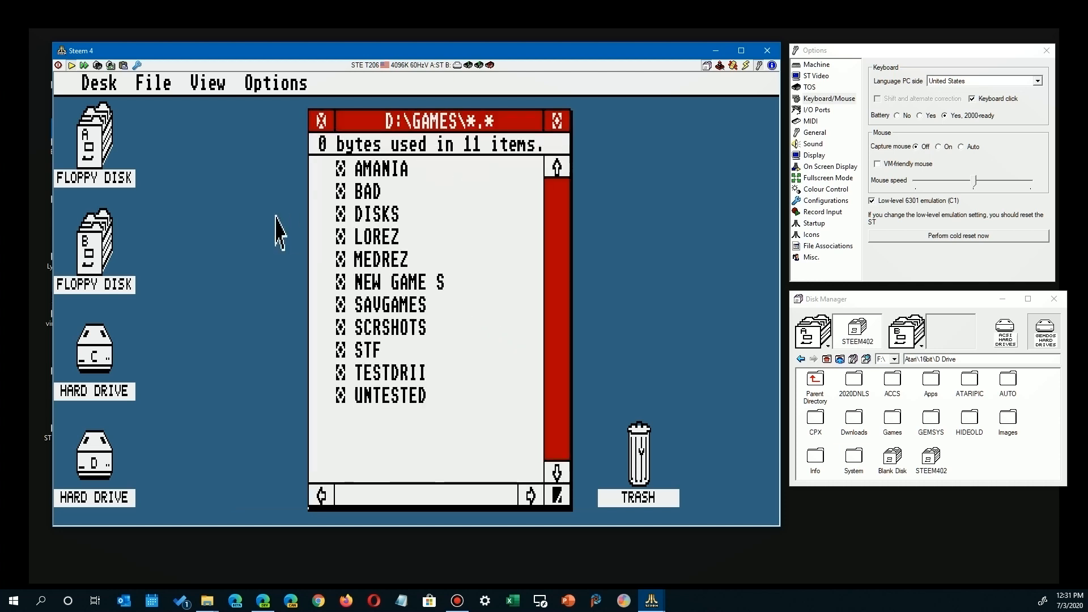
Step: Eject the disk image from floppy drive A in the Disk Manager, and insert STEEM402 there again
{"action": "mouse_move", "coordinate": [93, 85]}
{"action": "left_click", "coordinate": [195, 275]}
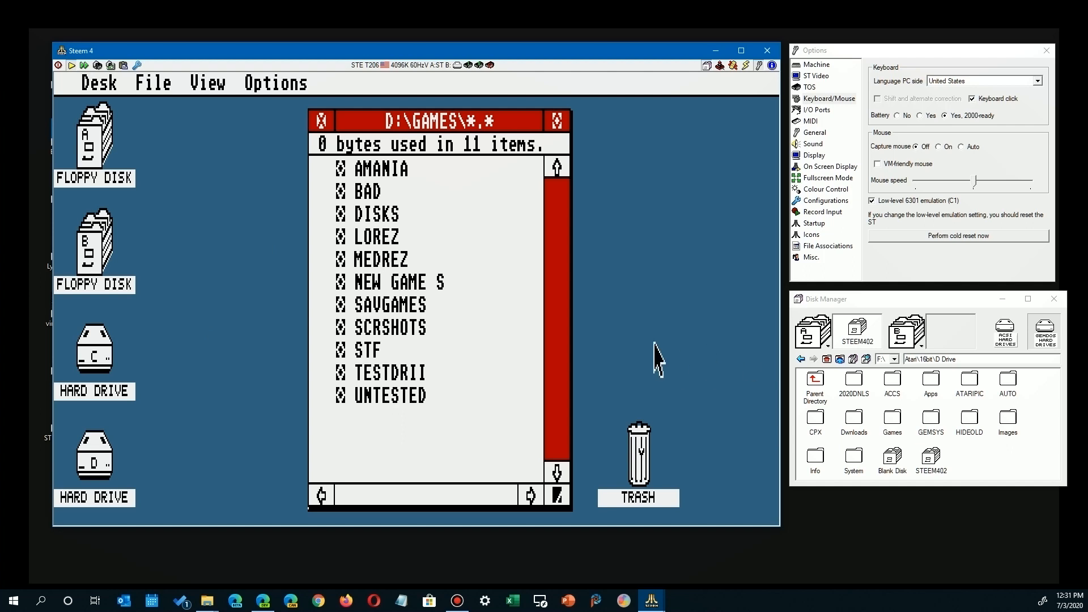
{"action": "key", "text": "alt+Tab"}
{"action": "left_click_drag", "start_coordinate": [860, 338], "coordinate": [986, 470]}
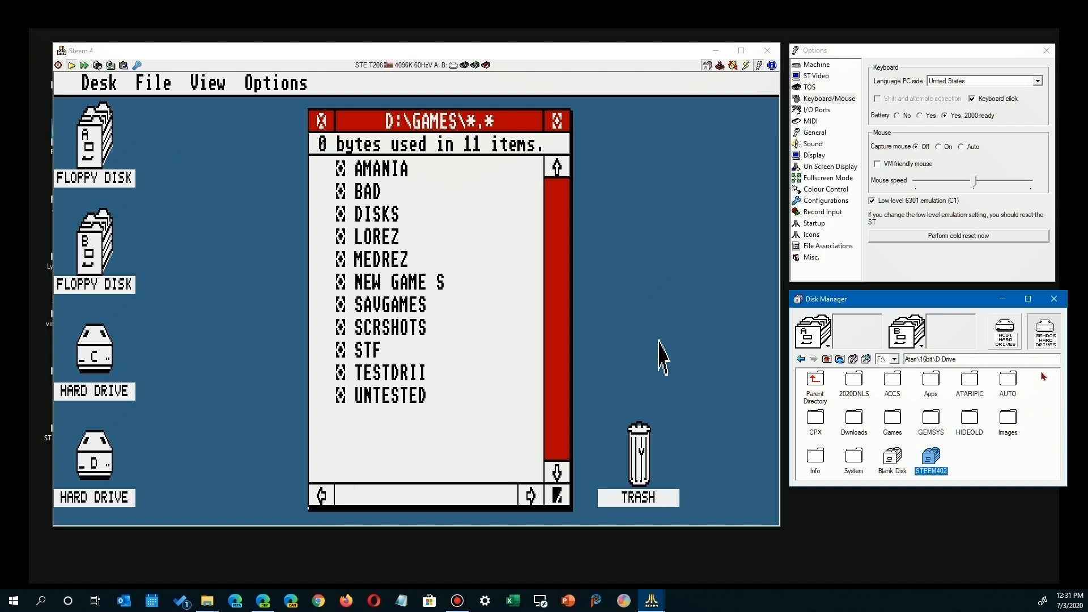
{"action": "left_click_drag", "start_coordinate": [929, 464], "coordinate": [857, 338]}
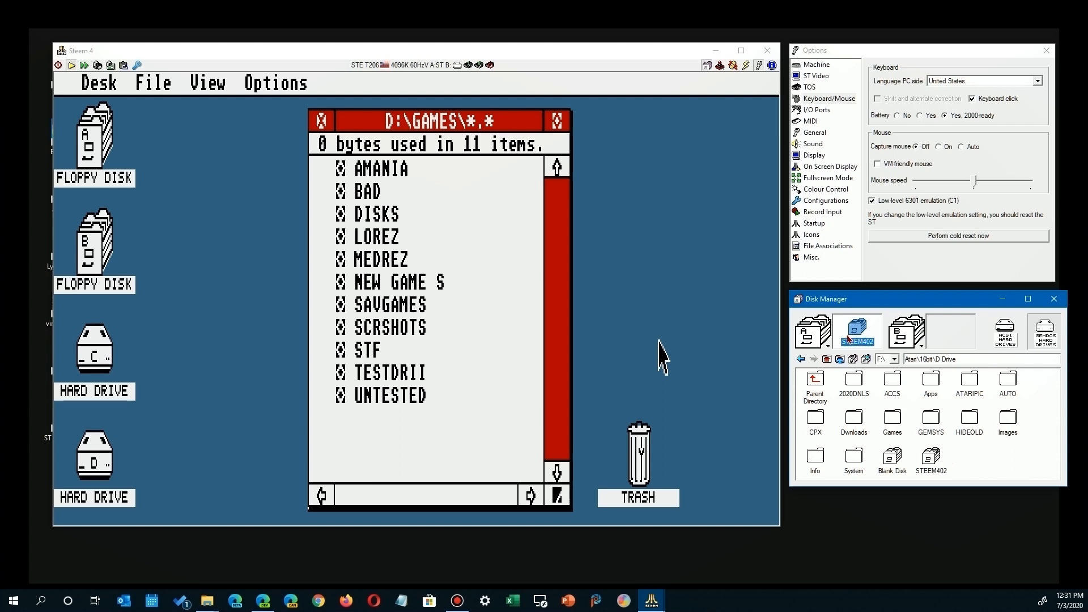
{"action": "left_click", "coordinate": [692, 342]}
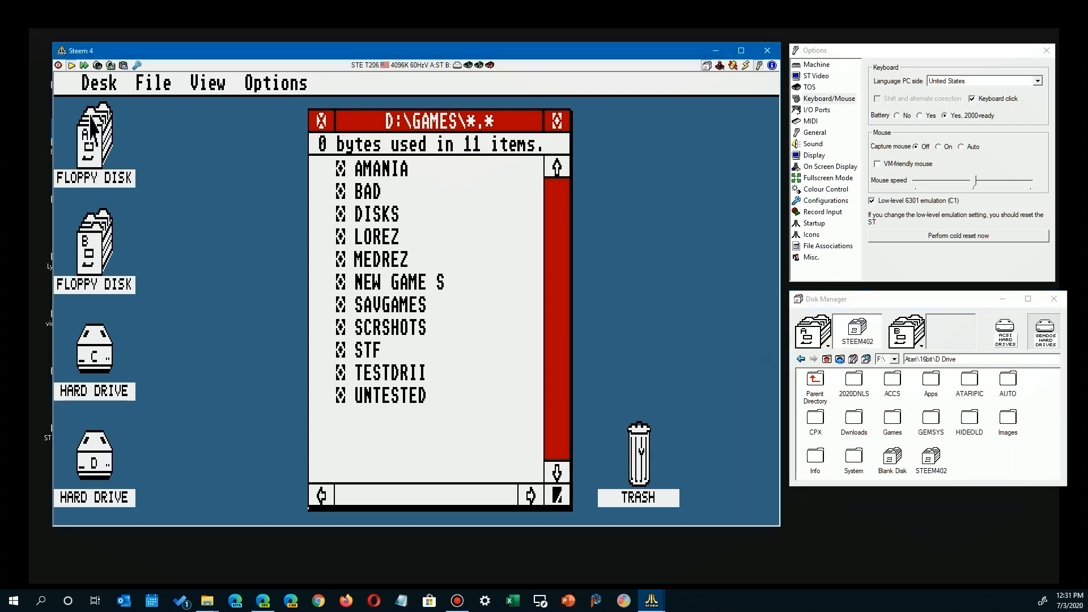
Step: View the contents of floppy drive A, close its window, and try to open floppy drive B
{"action": "left_click", "coordinate": [92, 145]}
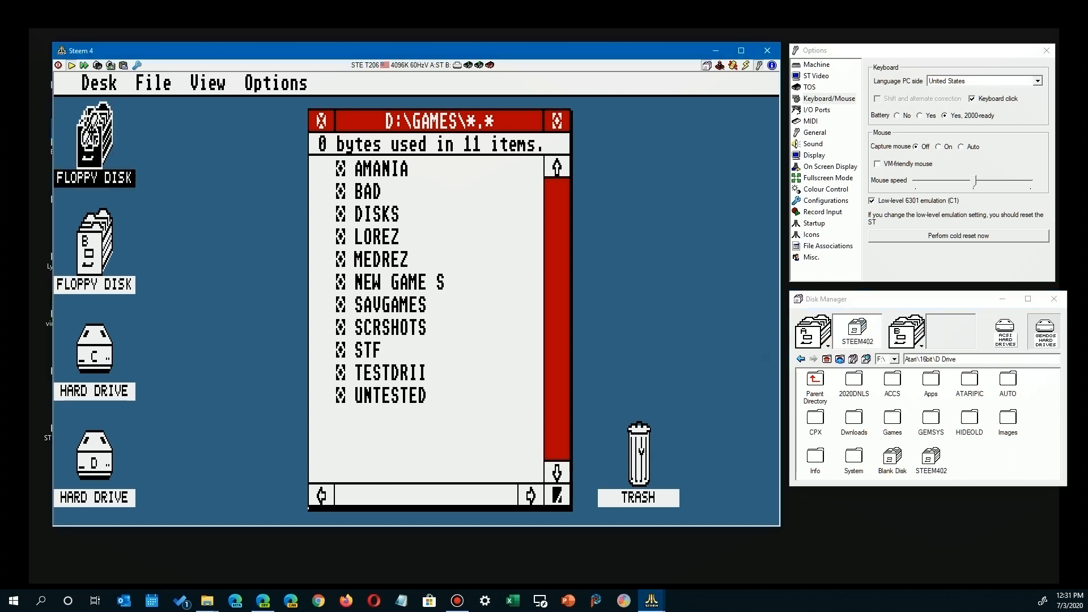
{"action": "double_click", "coordinate": [93, 145]}
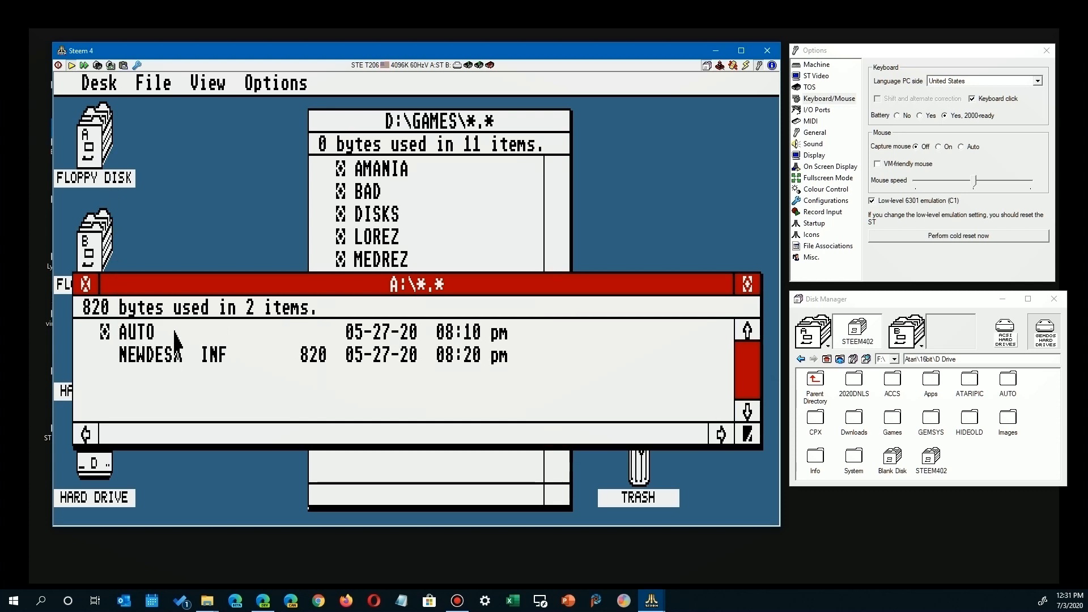
{"action": "left_click", "coordinate": [86, 284]}
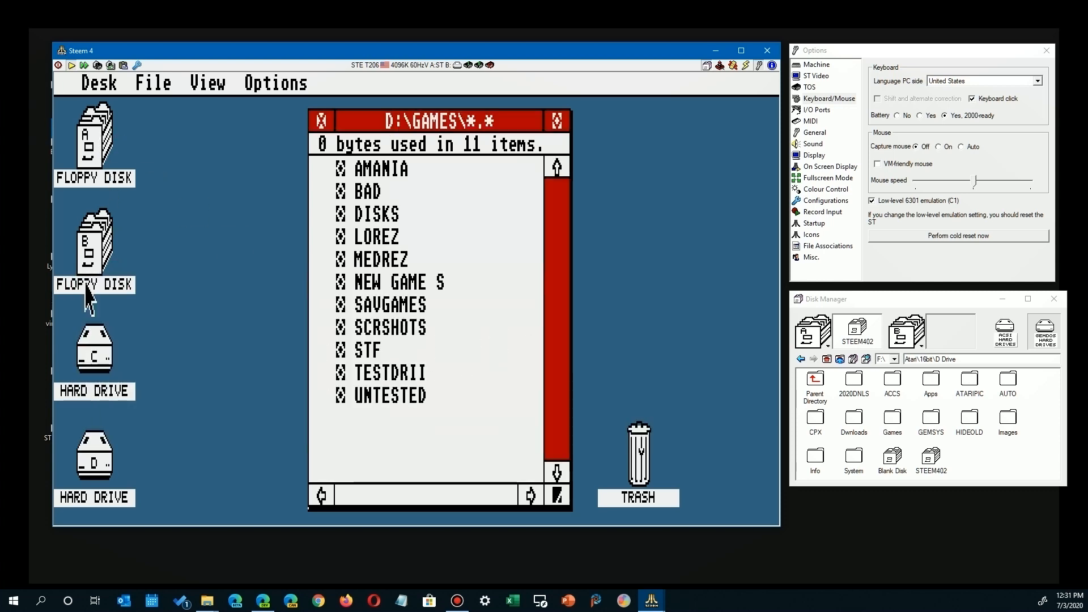
{"action": "left_click", "coordinate": [97, 252]}
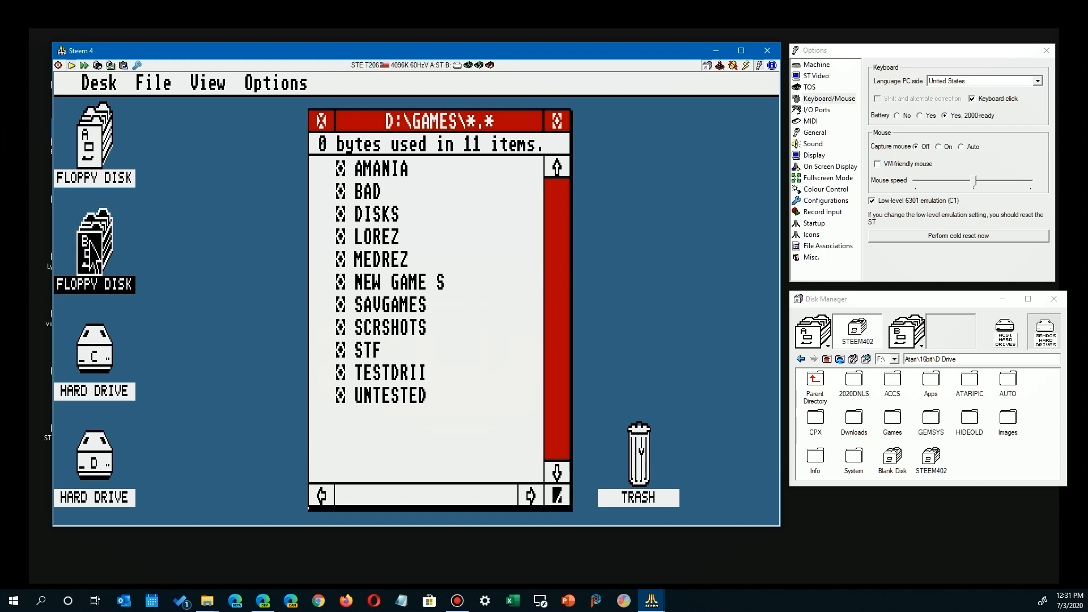
{"action": "double_click", "coordinate": [89, 239]}
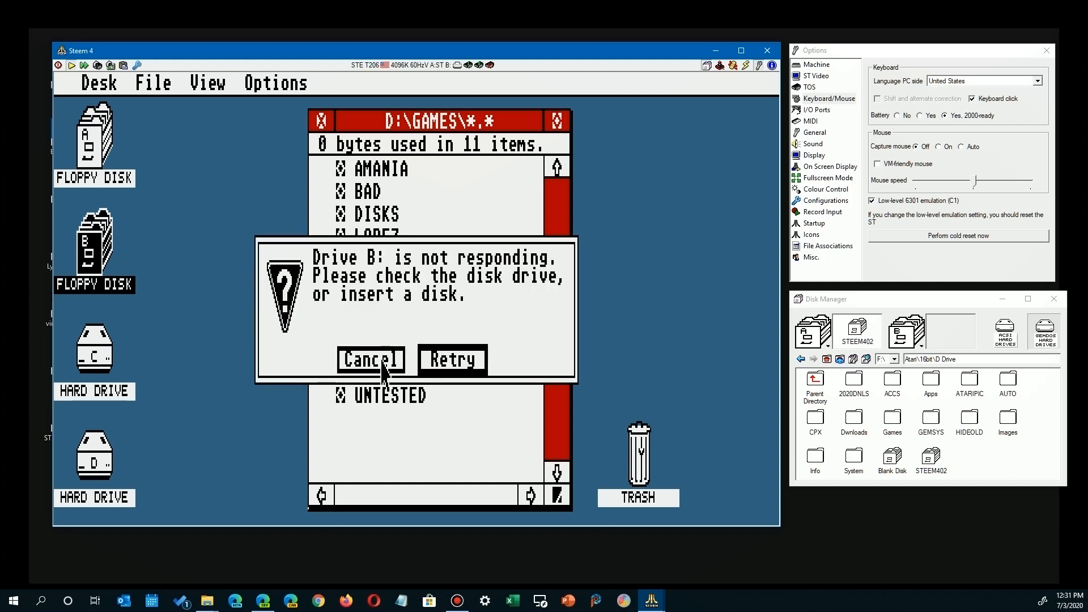
{"action": "left_click", "coordinate": [384, 366]}
Step: Format floppy A from the item selector with 2 sides, 10 sectors per track, 80 tracks and the disk label BLANK2
{"action": "mouse_move", "coordinate": [91, 85]}
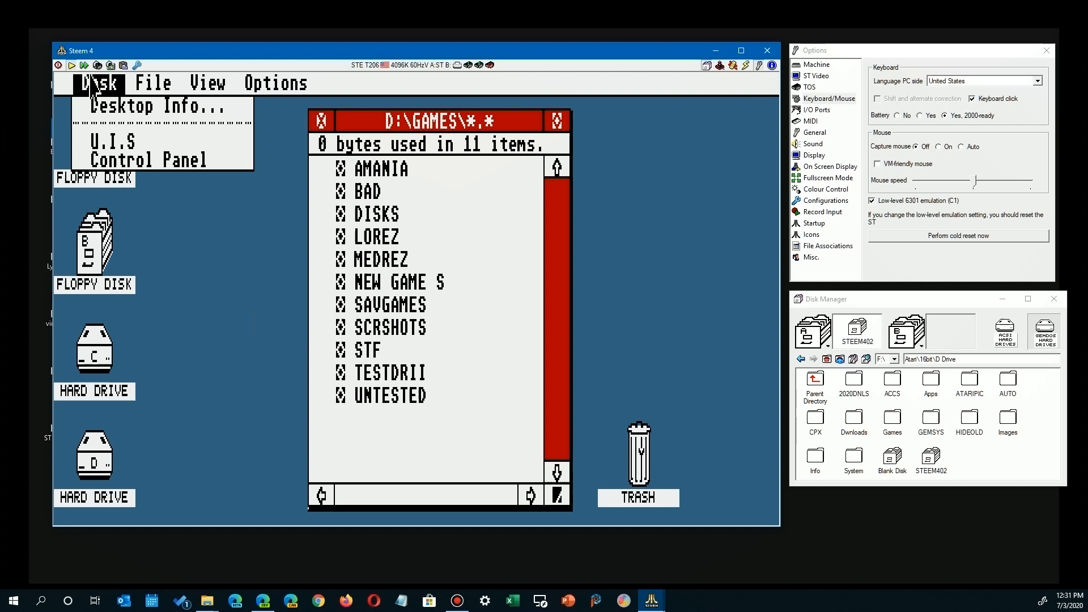
{"action": "left_click", "coordinate": [116, 140]}
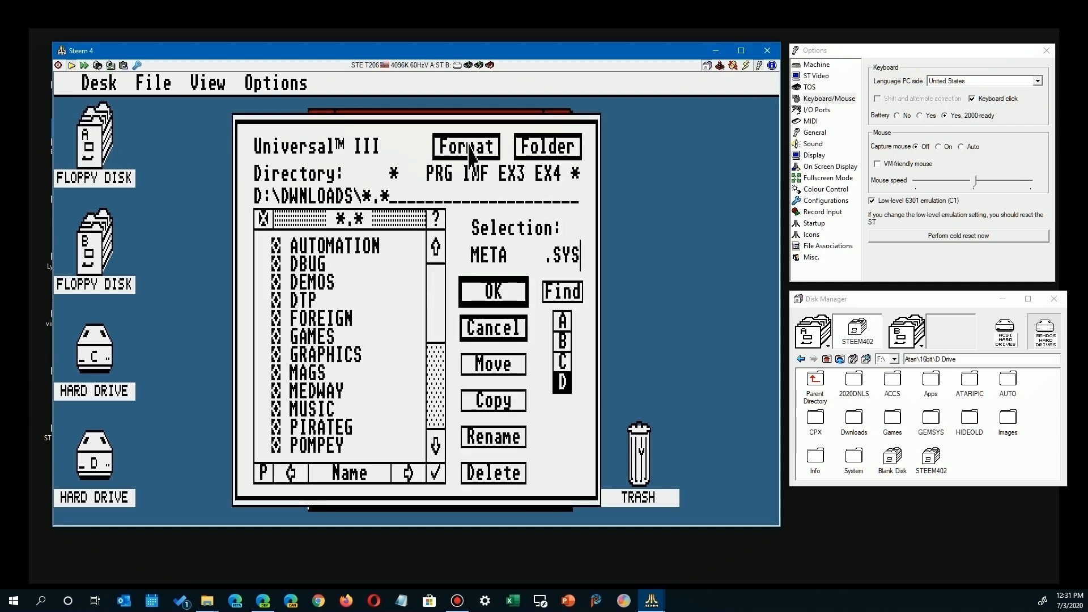
{"action": "left_click", "coordinate": [469, 148]}
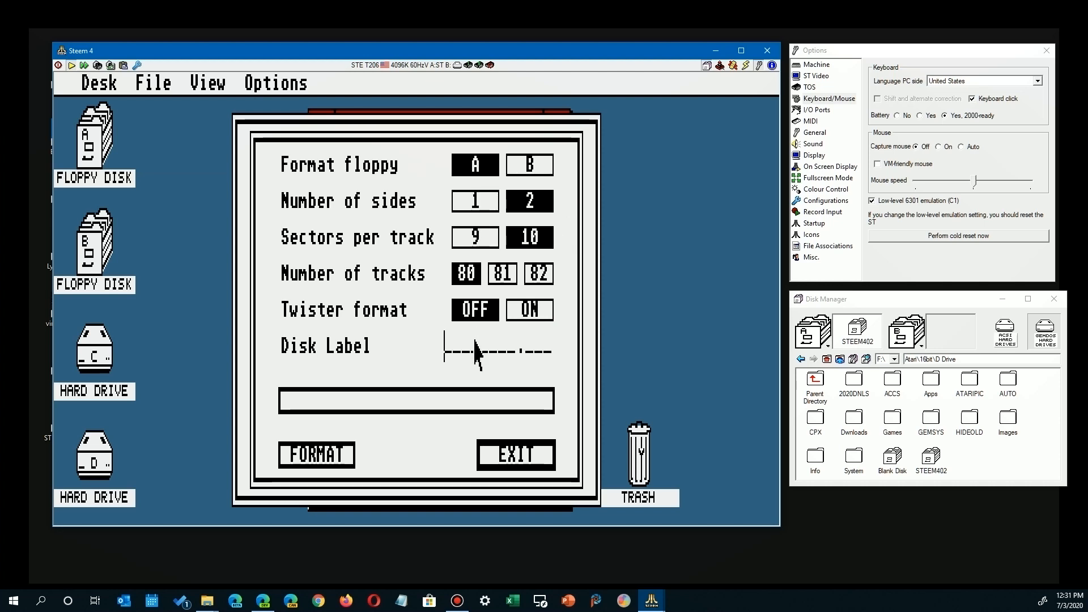
{"action": "type", "text": "BLANK2"}
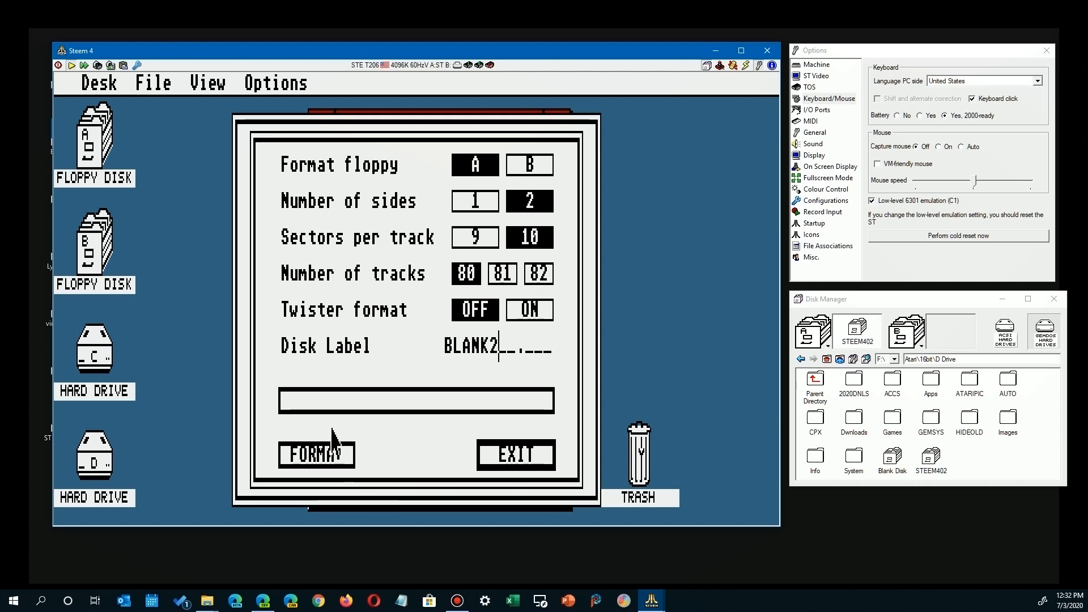
{"action": "left_click", "coordinate": [327, 457]}
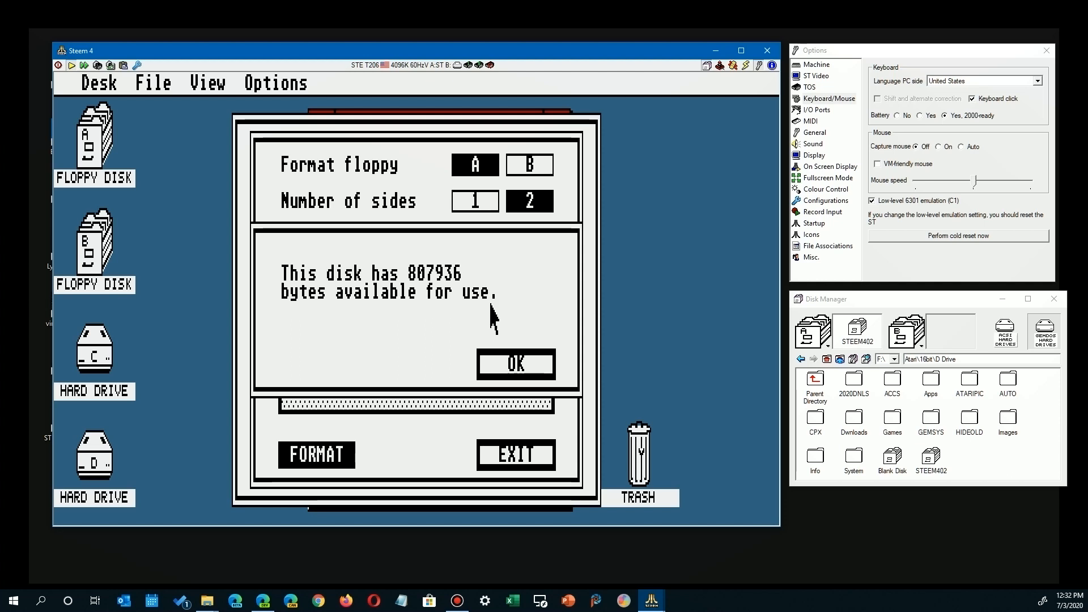
Step: Acknowledge the available-space report, exit the floppy format dialog and cancel the item selector
{"action": "left_click", "coordinate": [497, 377]}
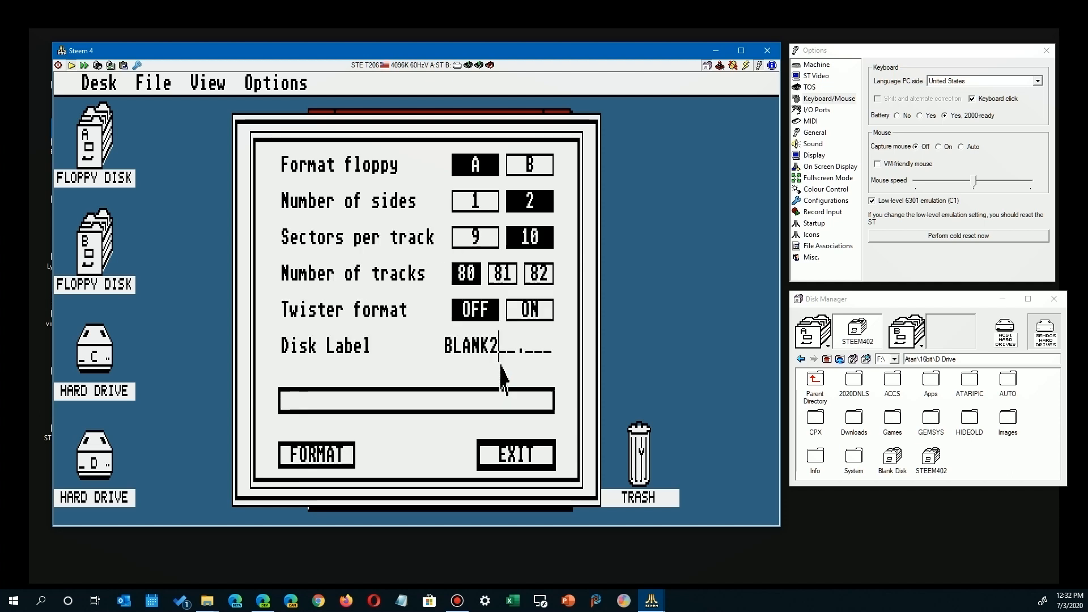
{"action": "left_click", "coordinate": [493, 460]}
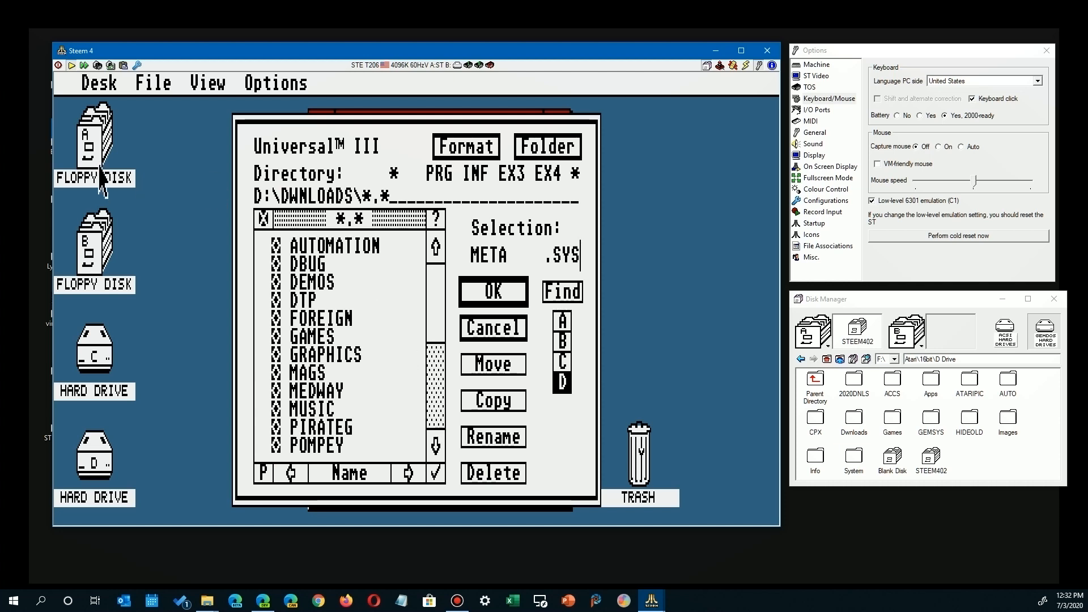
{"action": "left_click", "coordinate": [470, 331]}
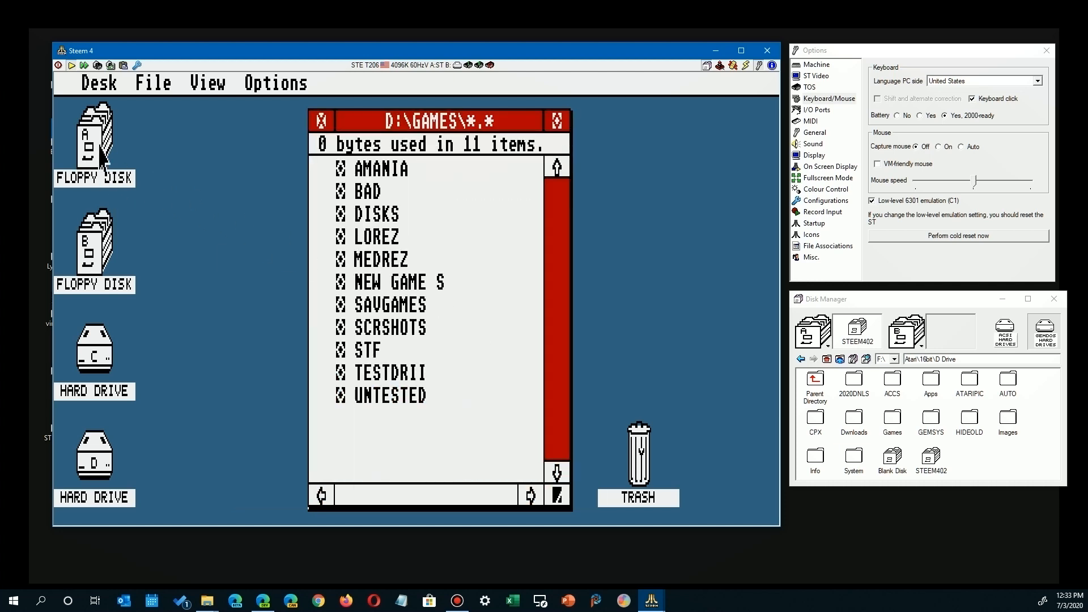
Step: View the contents of the freshly formatted floppy A on the desktop, and close its window
{"action": "left_click", "coordinate": [100, 149]}
{"action": "double_click", "coordinate": [100, 148]}
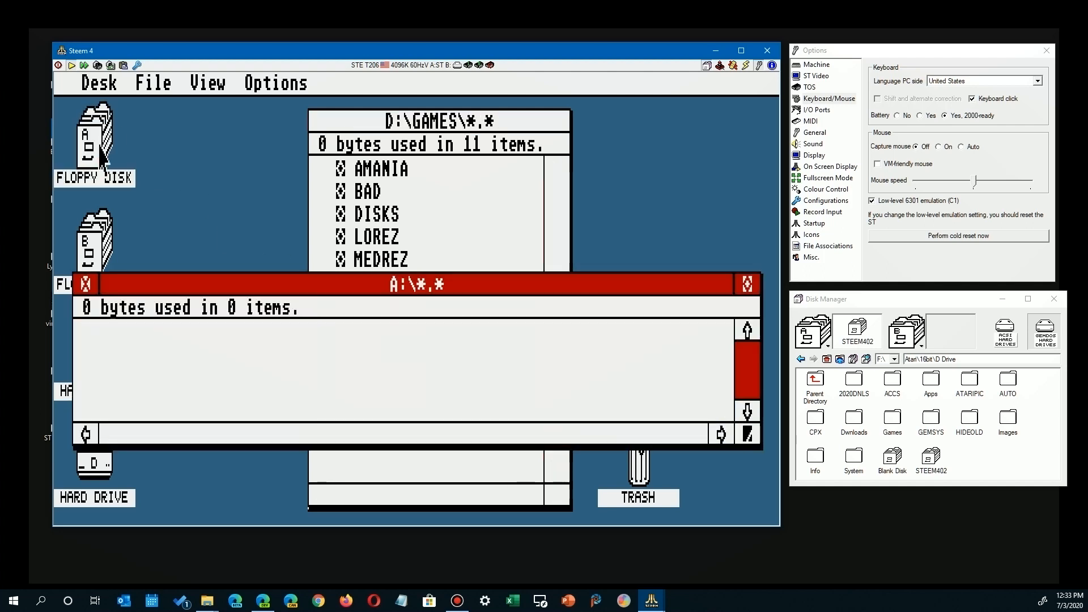
{"action": "left_click", "coordinate": [91, 287]}
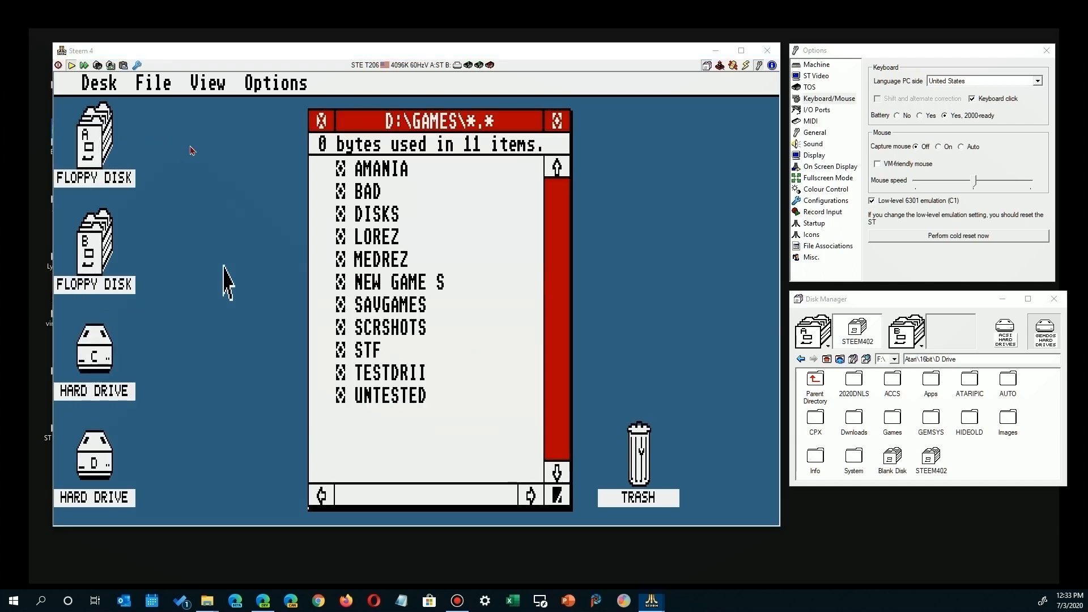
Step: Show the disk manager's D Drive folder in File Explorer and compare the sizes of the Blank Disk.st and STEEM402.ST disk images
{"action": "left_click", "coordinate": [870, 303]}
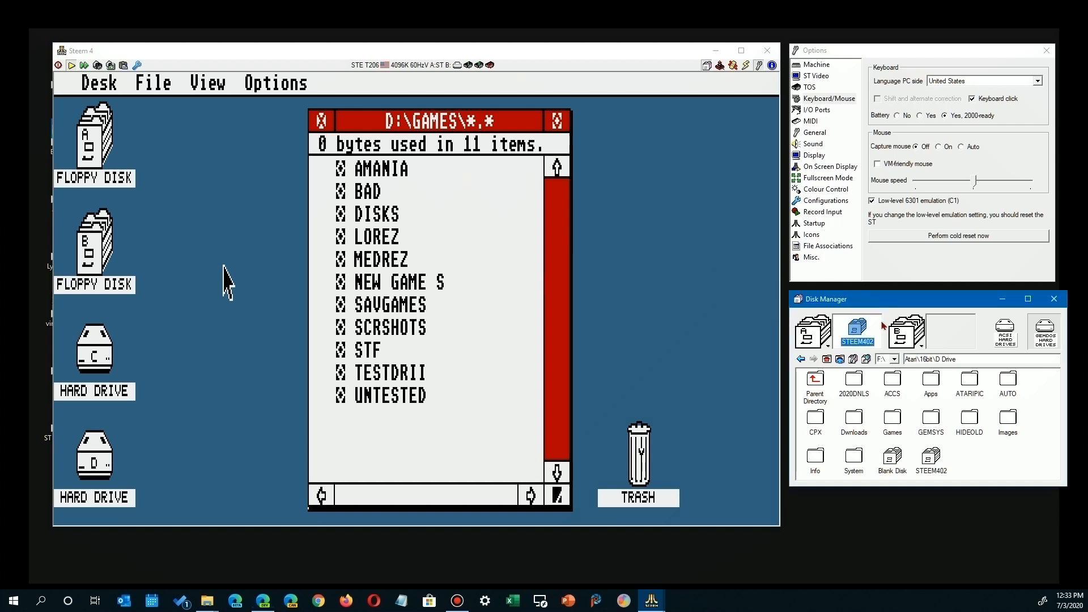
{"action": "left_click", "coordinate": [966, 442]}
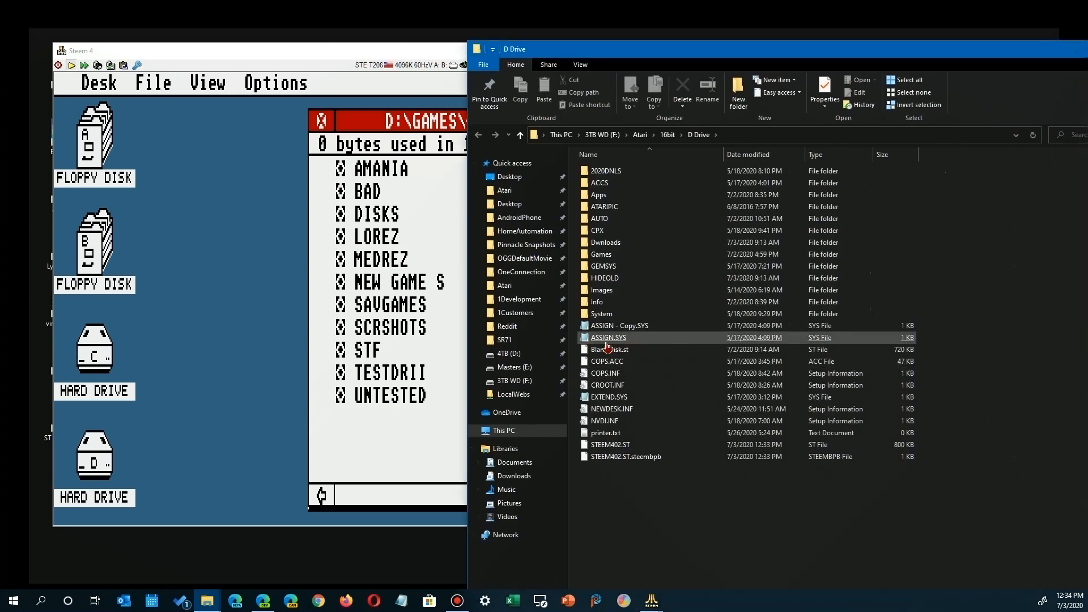
{"action": "left_click", "coordinate": [609, 354]}
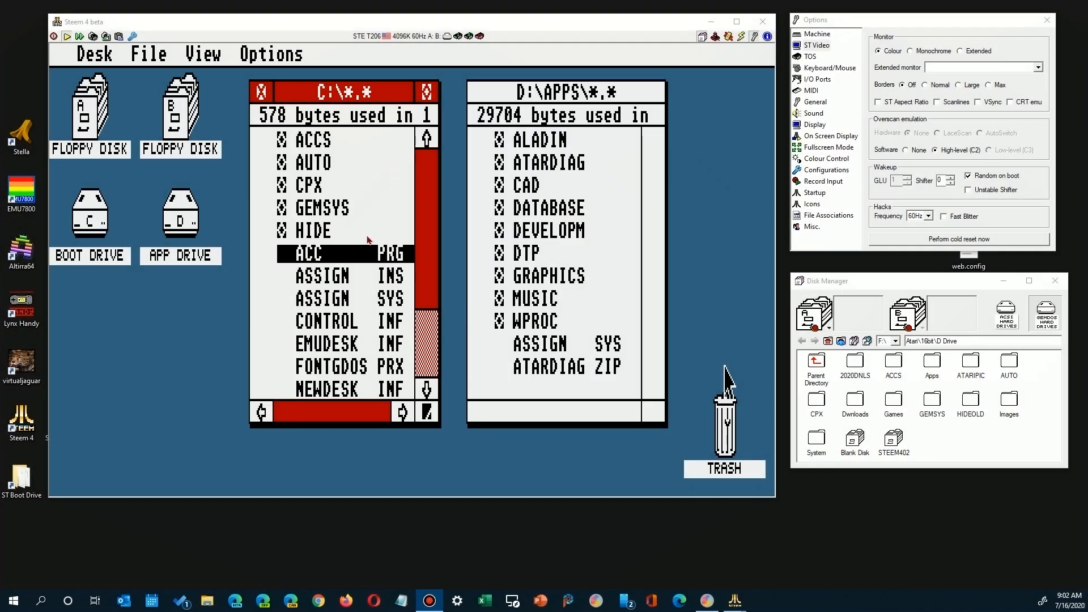
Step: Show the desktop's file information for ACC.PRG on drive C, and cancel it without changes
{"action": "left_click", "coordinate": [727, 383]}
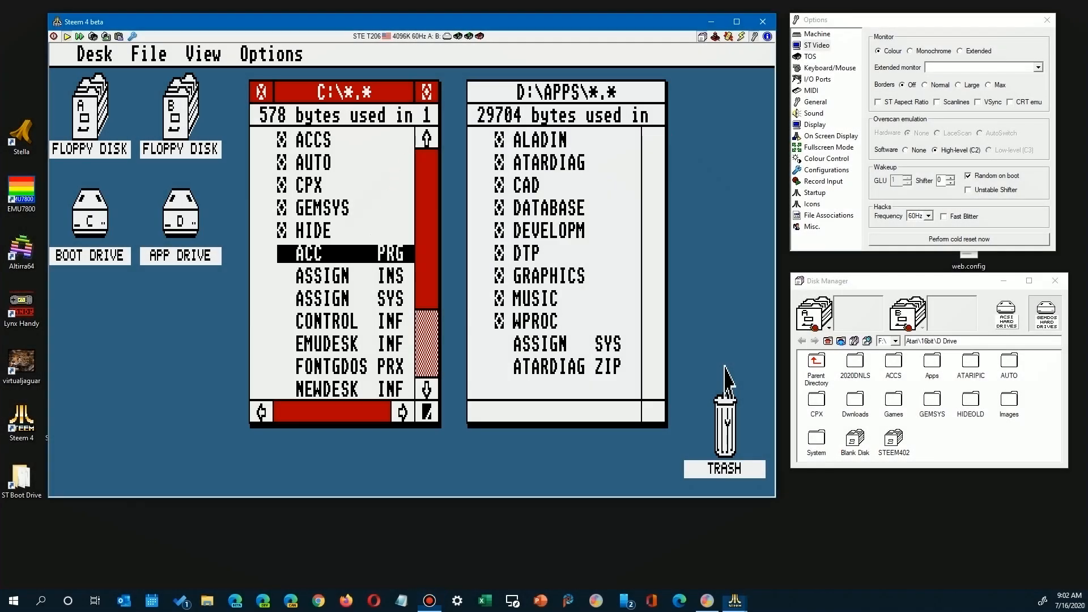
{"action": "left_click", "coordinate": [304, 260]}
{"action": "mouse_move", "coordinate": [149, 54]}
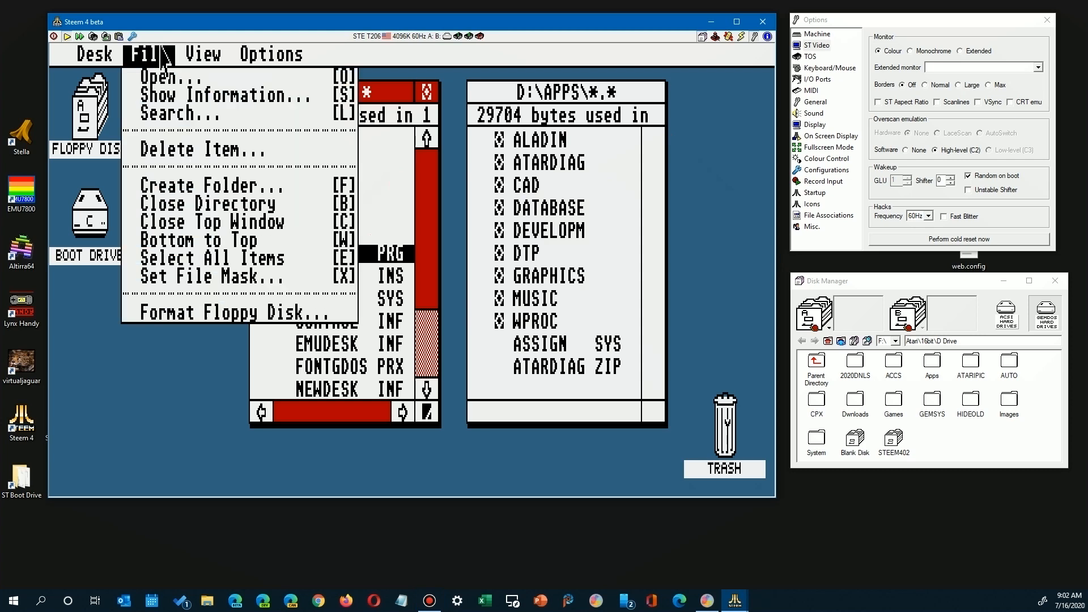
{"action": "left_click", "coordinate": [177, 104]}
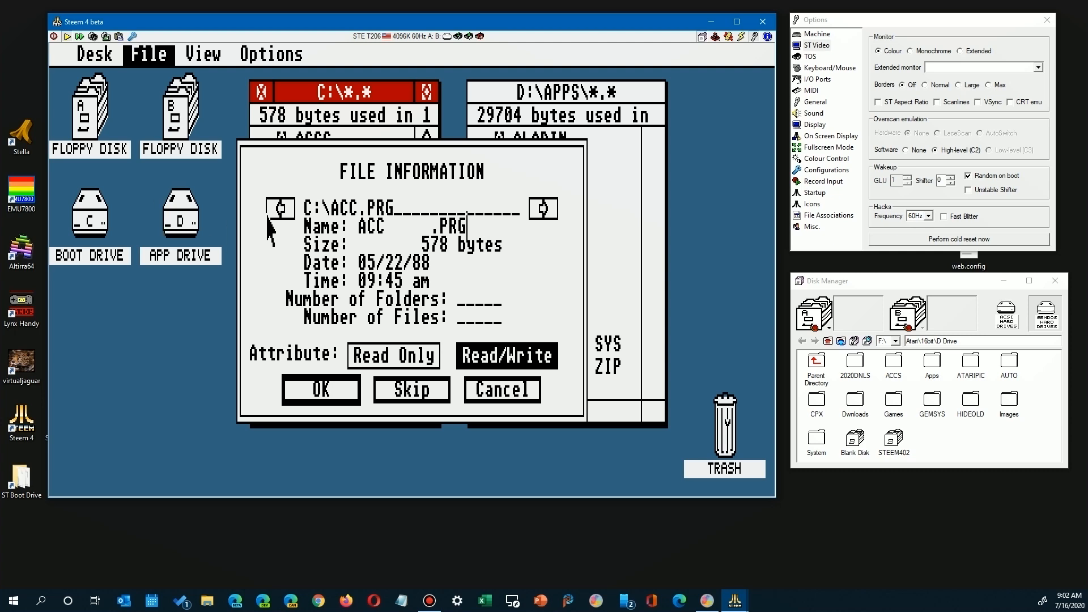
{"action": "left_click", "coordinate": [488, 391]}
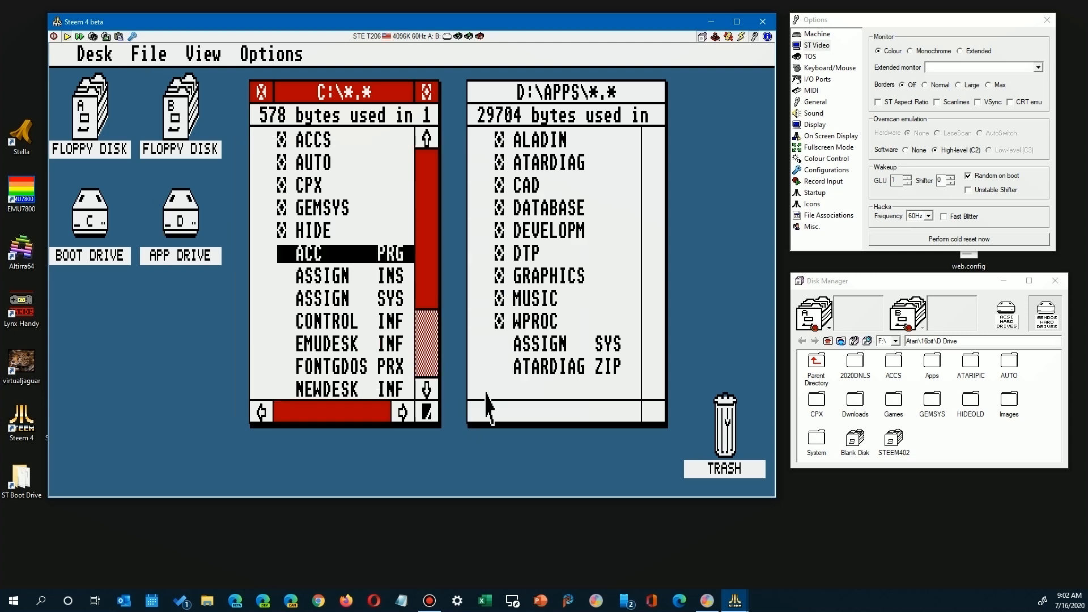
Step: Open the Universal Item Selector on drive C, view the item information for ACC.PRG, and cancel it
{"action": "mouse_move", "coordinate": [96, 55]}
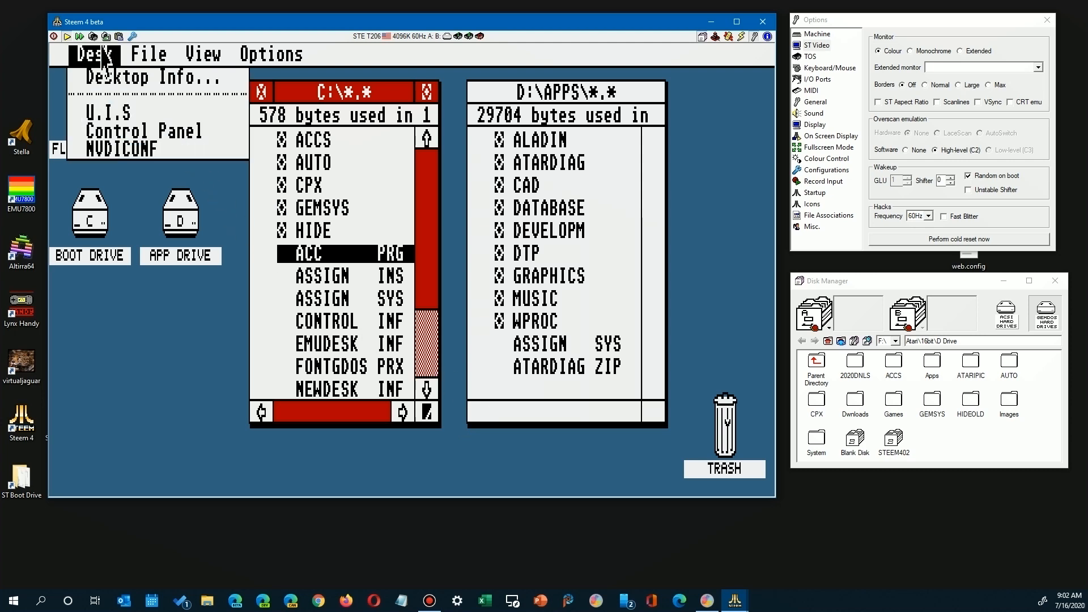
{"action": "left_click", "coordinate": [106, 116]}
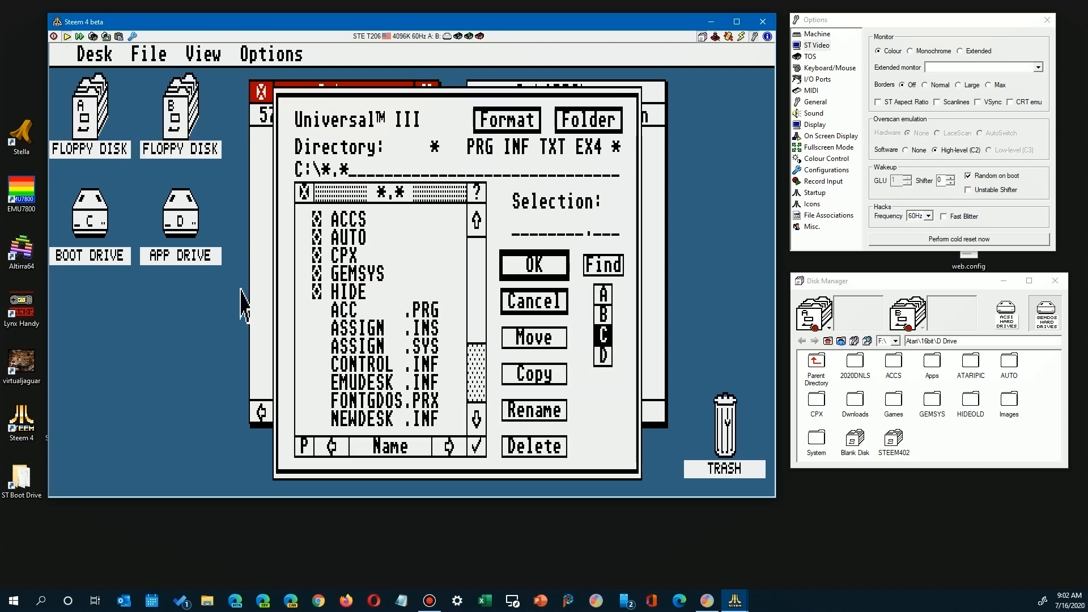
{"action": "left_click", "coordinate": [348, 312]}
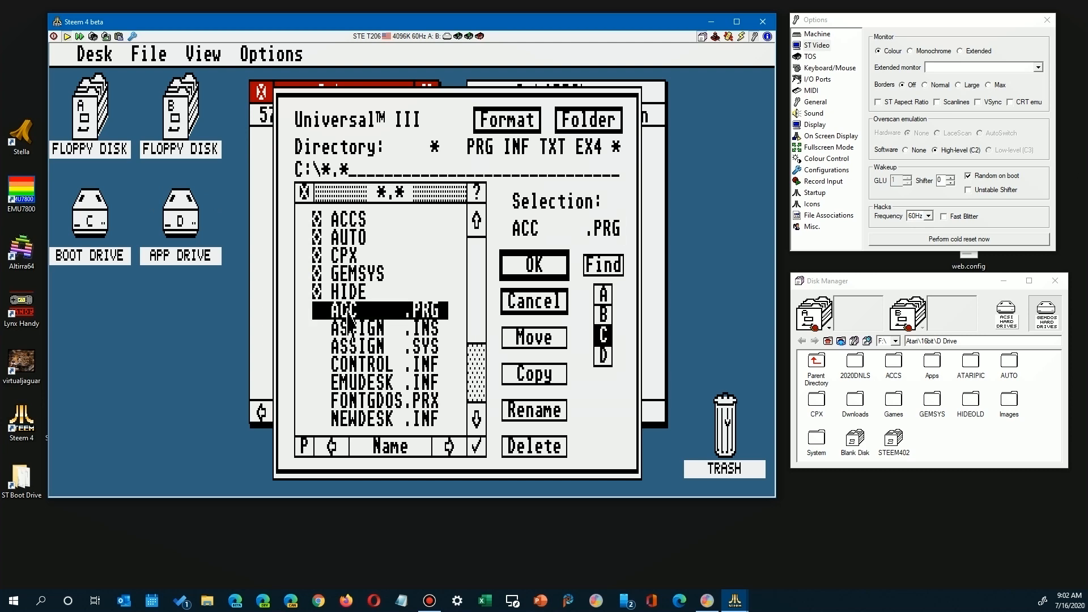
{"action": "left_click_drag", "start_coordinate": [348, 317], "coordinate": [479, 203]}
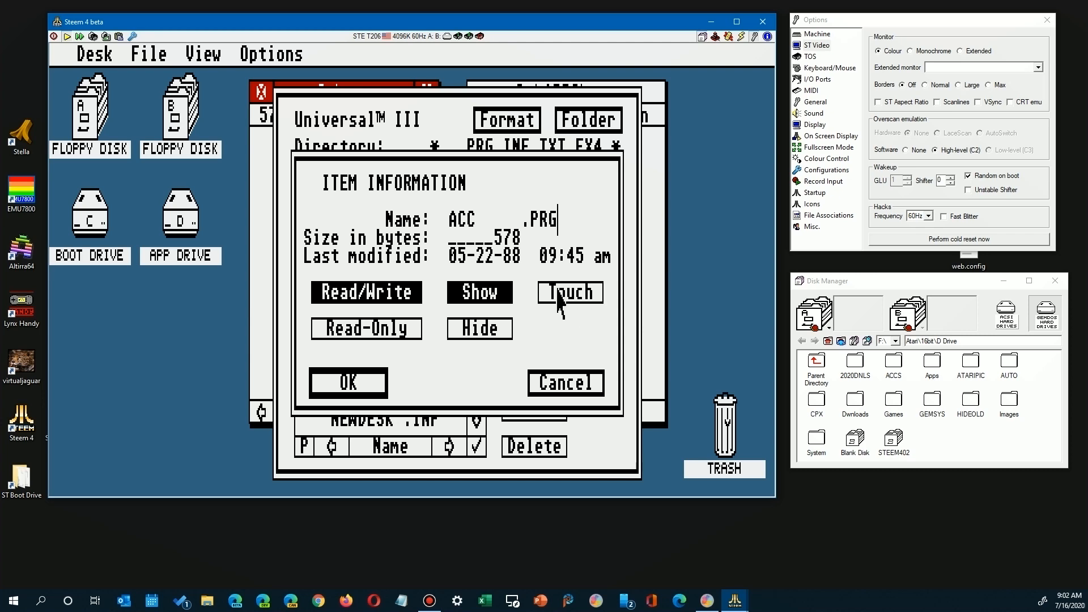
{"action": "left_click", "coordinate": [566, 390]}
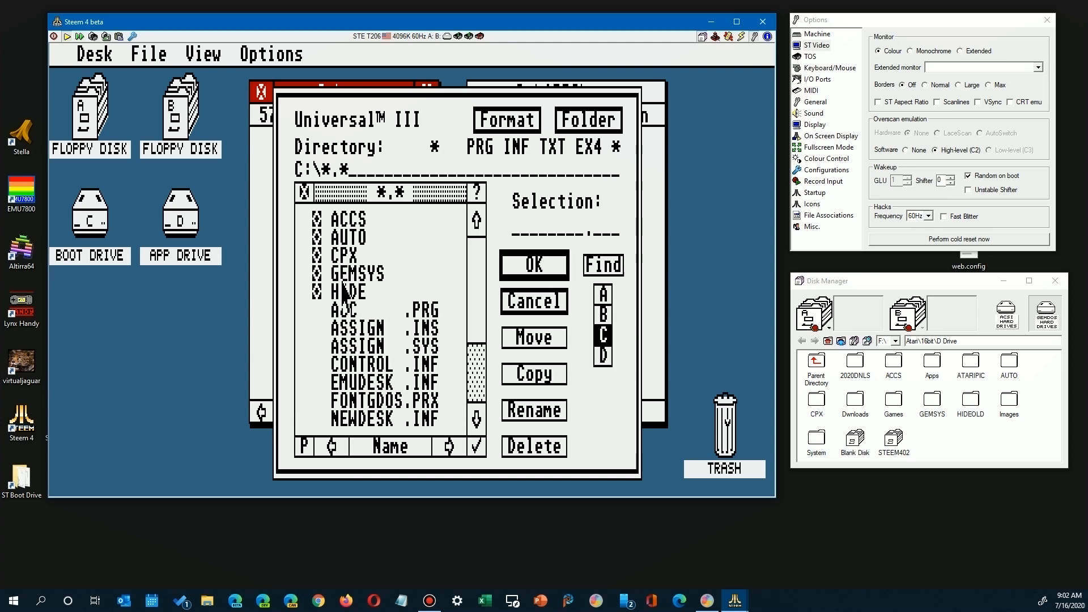
Step: Look into the HIDE folder on drive C, and view the folder information for HIDE and for GEMSYS
{"action": "left_click", "coordinate": [347, 294]}
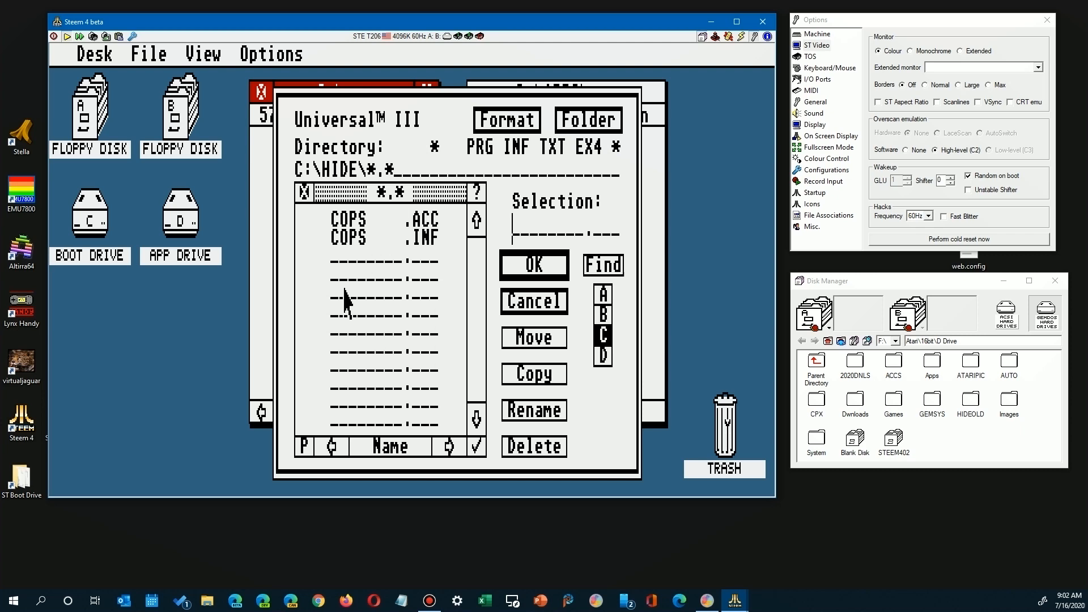
{"action": "left_click", "coordinate": [304, 193]}
{"action": "left_click_drag", "start_coordinate": [349, 293], "coordinate": [481, 202]}
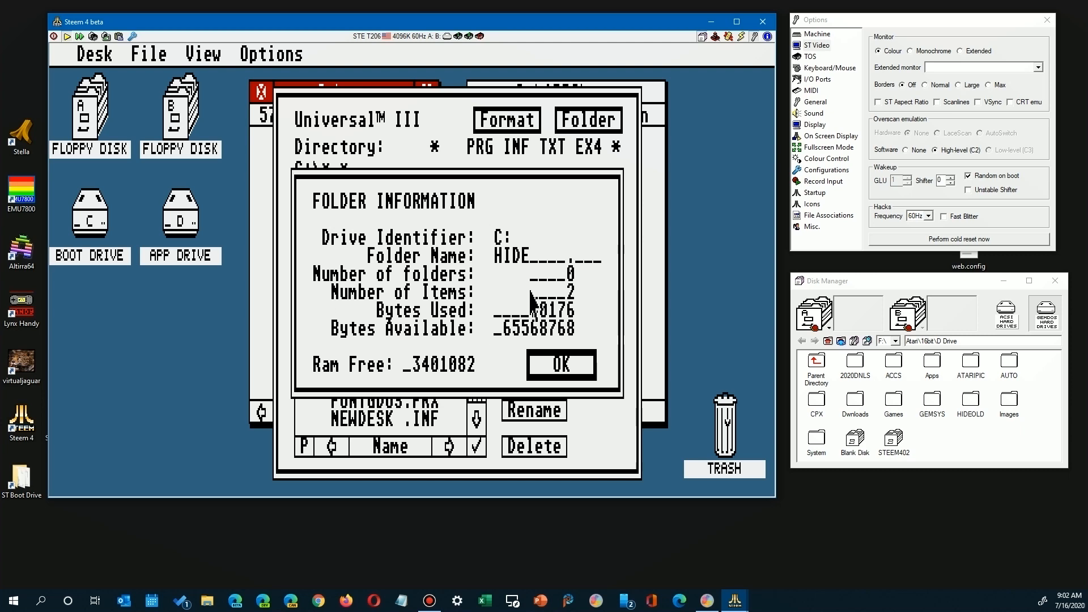
{"action": "left_click", "coordinate": [564, 370]}
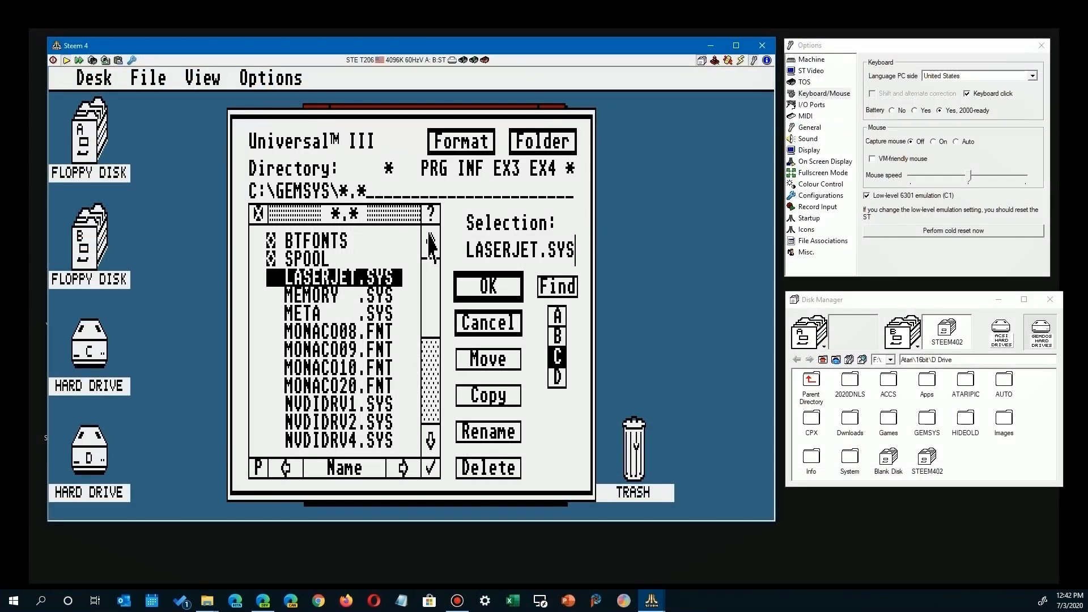
{"action": "left_click", "coordinate": [434, 216]}
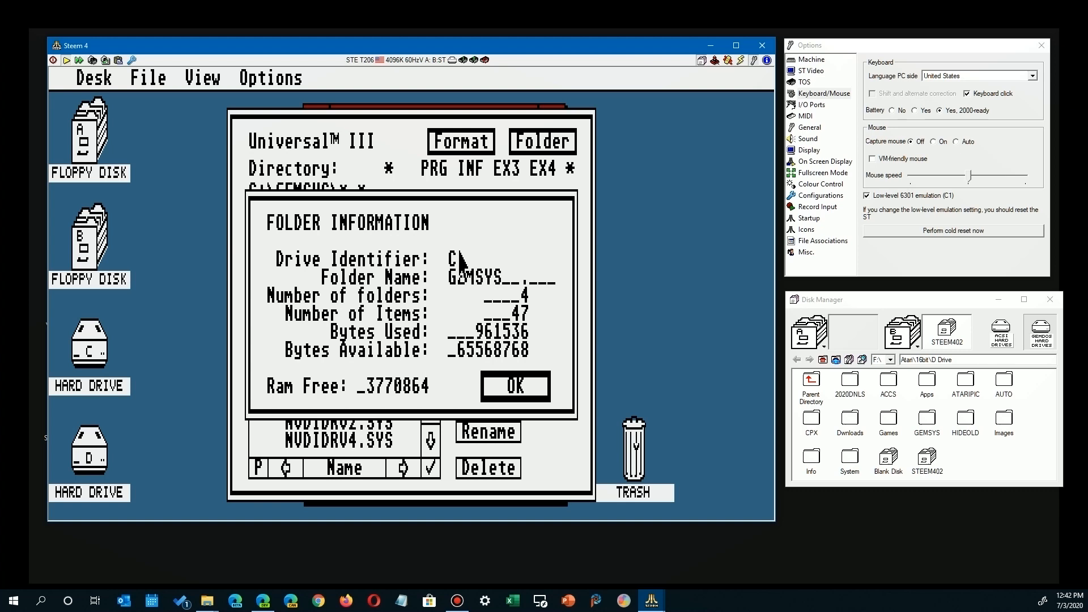
{"action": "left_click", "coordinate": [515, 387]}
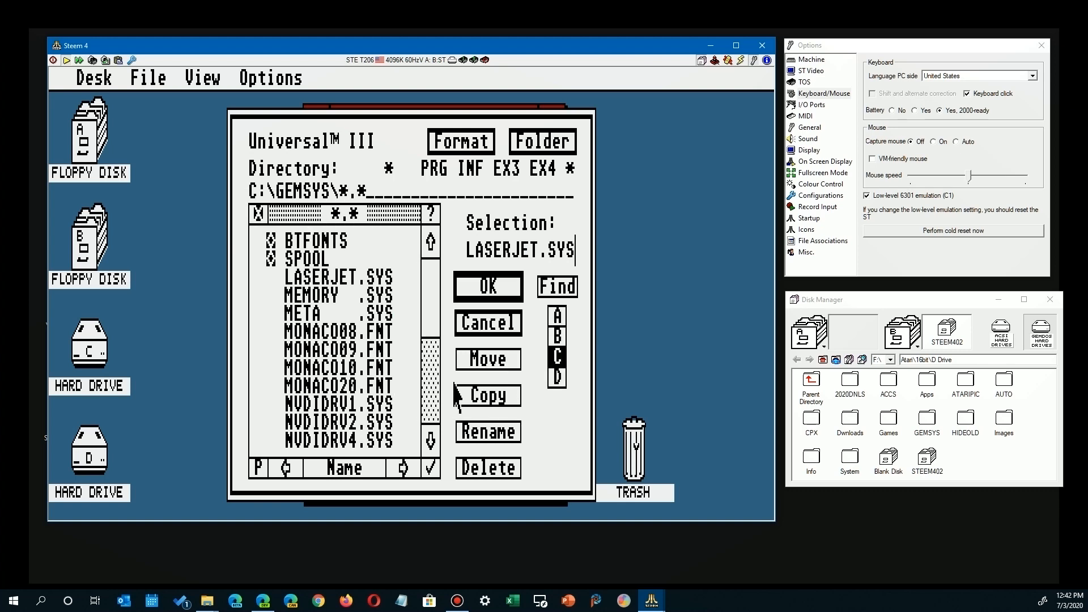
Step: Select several files in C:\GEMSYS, including LASERJET.SYS and MEMORY.SYS, and request their item information
{"action": "left_click", "coordinate": [322, 277]}
{"action": "left_click", "coordinate": [323, 294], "text": "shift"}
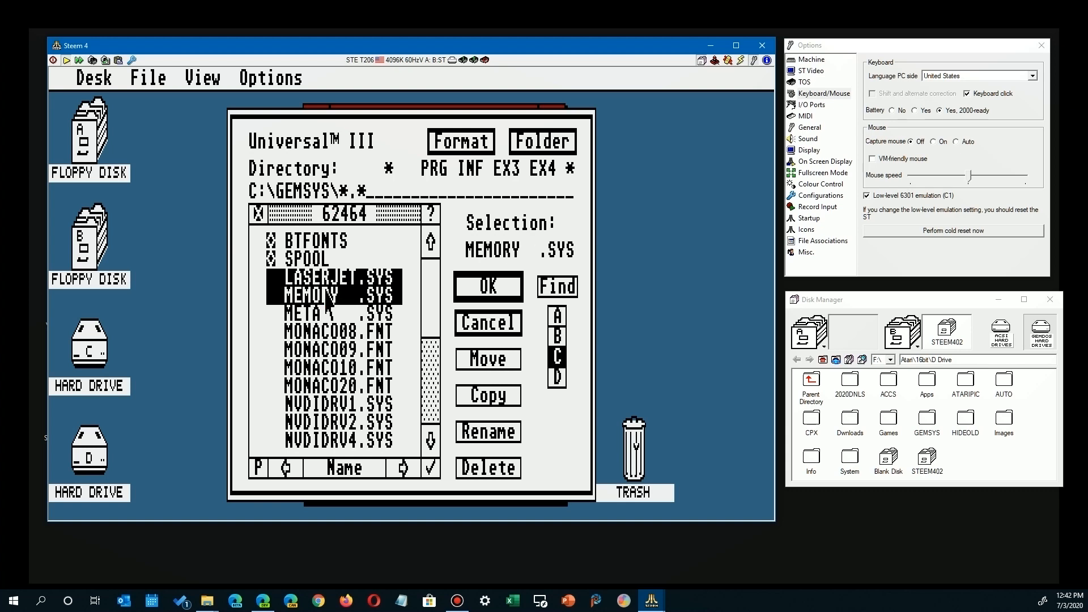
{"action": "left_click", "coordinate": [301, 322], "text": "shift"}
{"action": "left_click_drag", "start_coordinate": [296, 328], "coordinate": [431, 212]}
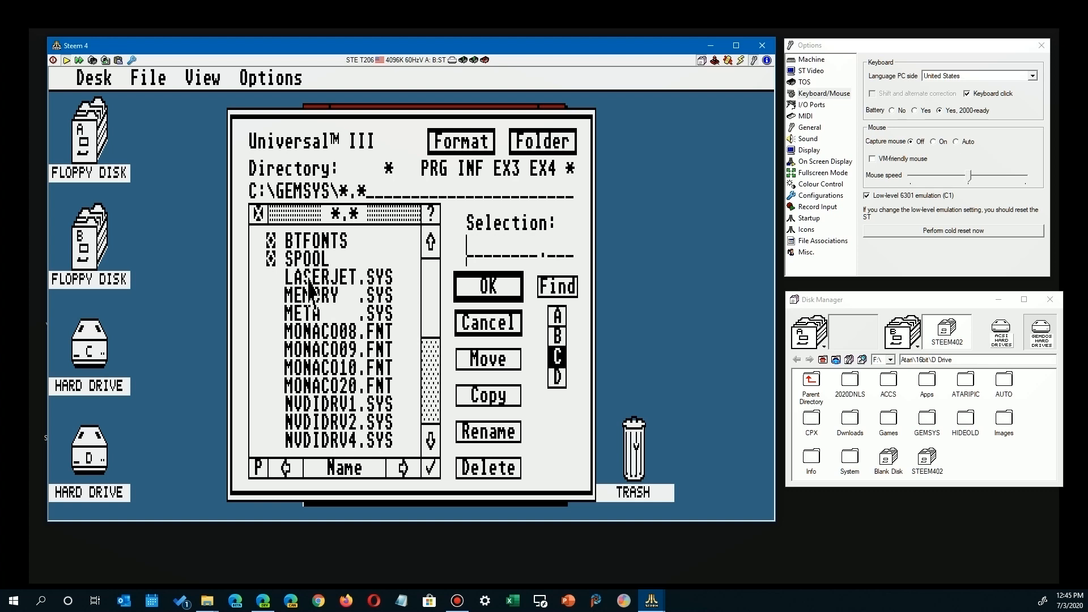
{"action": "left_click_drag", "start_coordinate": [309, 283], "coordinate": [429, 475]}
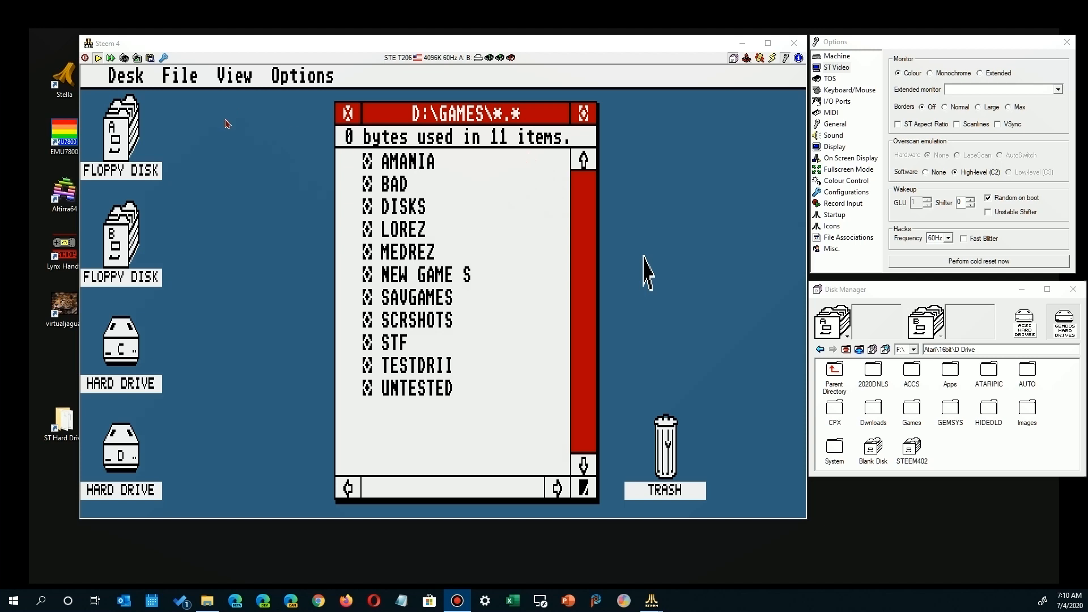
Step: Open the Universal Item Selector from the desktop with the root directory of drive C listed
{"action": "left_click", "coordinate": [644, 257]}
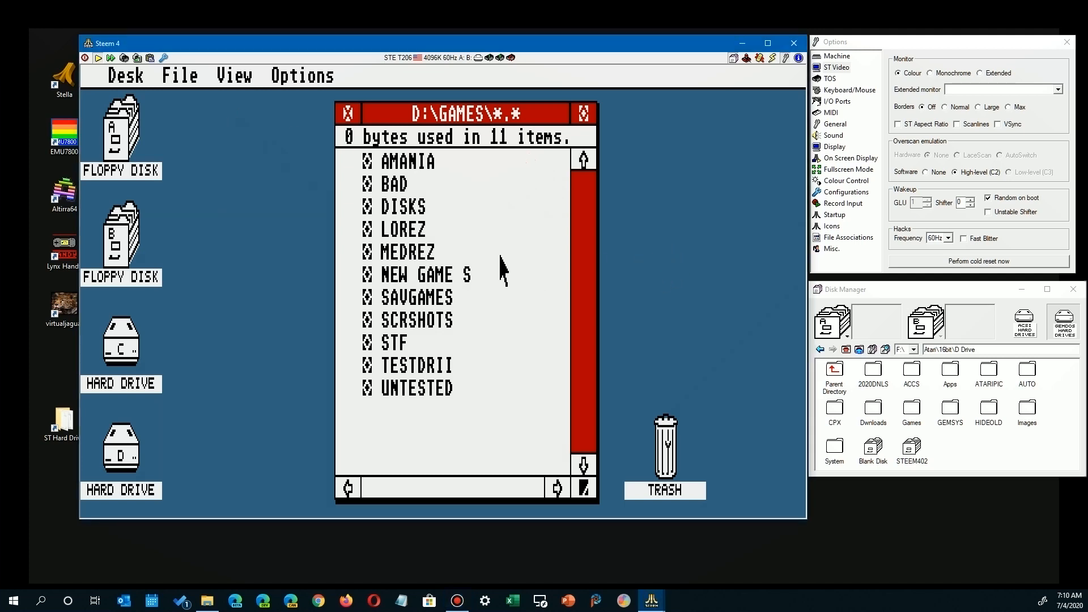
{"action": "mouse_move", "coordinate": [126, 76]}
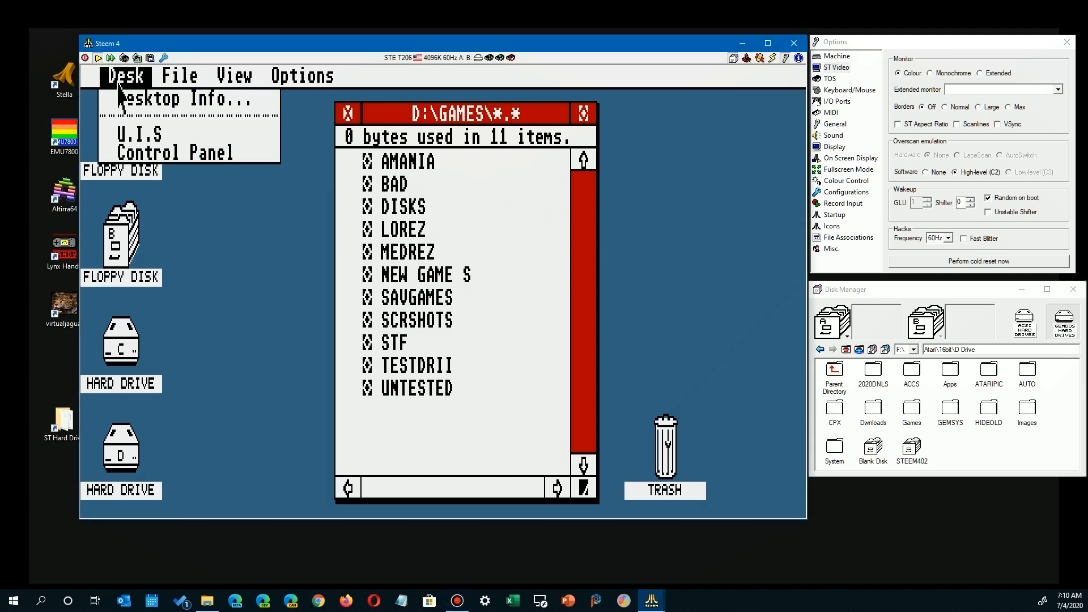
{"action": "left_click", "coordinate": [141, 140]}
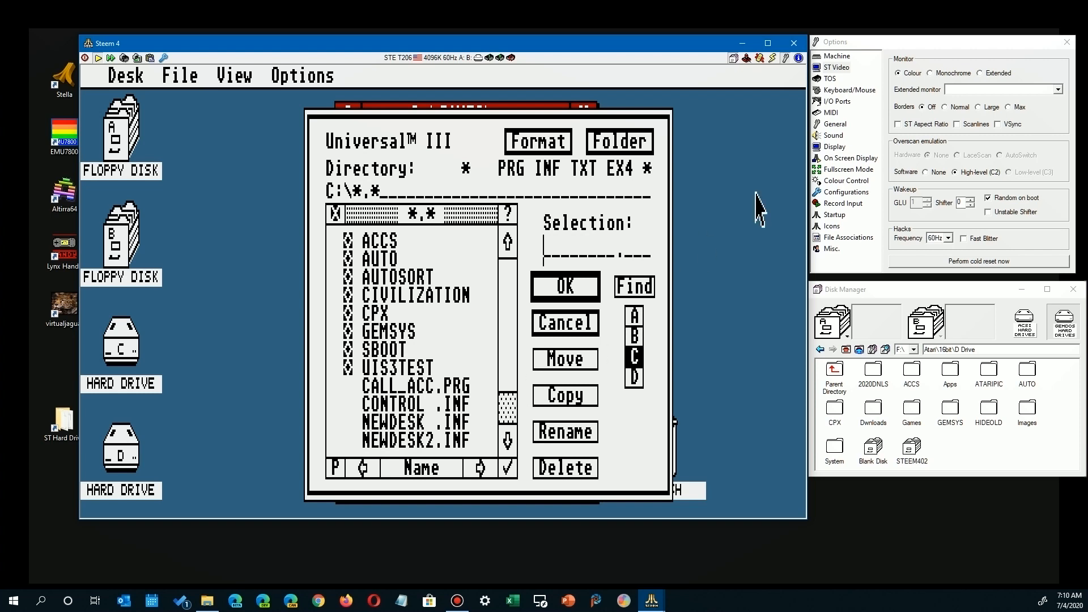
Step: Display the emulator's I/O port options and check the parallel port's output file
{"action": "key", "text": "alt+Tab"}
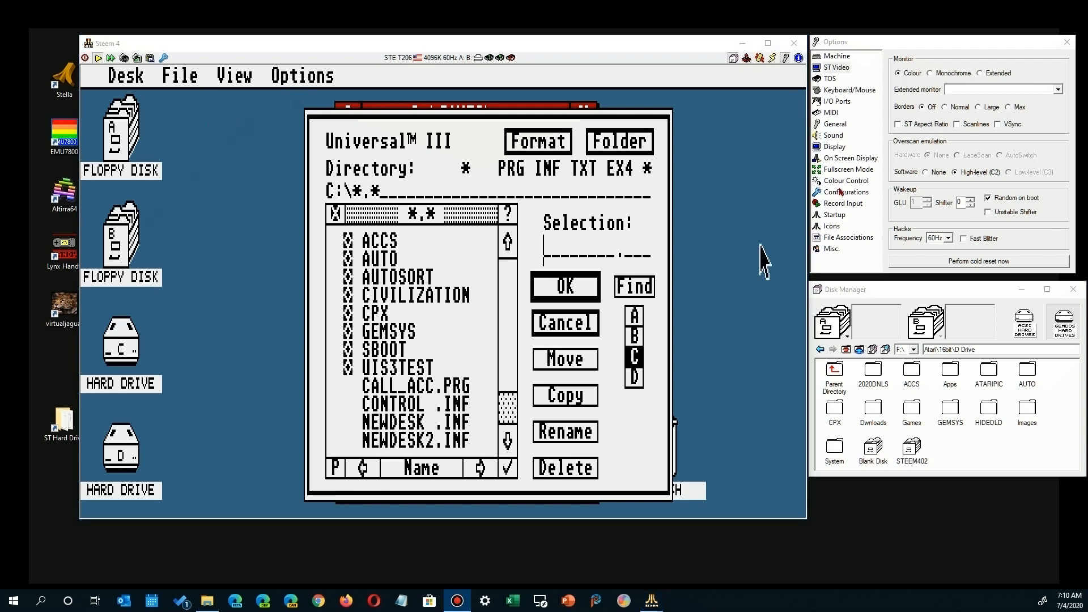
{"action": "left_click", "coordinate": [837, 102]}
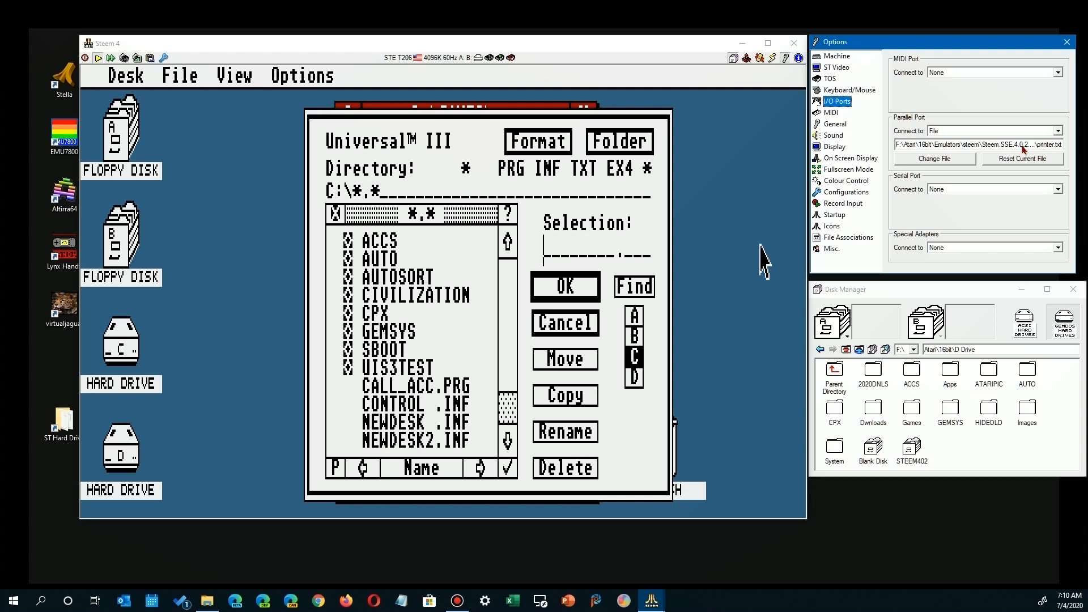
Step: Switch to File Explorer, go from 16bit to the Steem.SSE.4.0.2.Win32.D3D emulator folder, and open printer.txt to read the printed directory listing
{"action": "key", "text": "alt+Tab"}
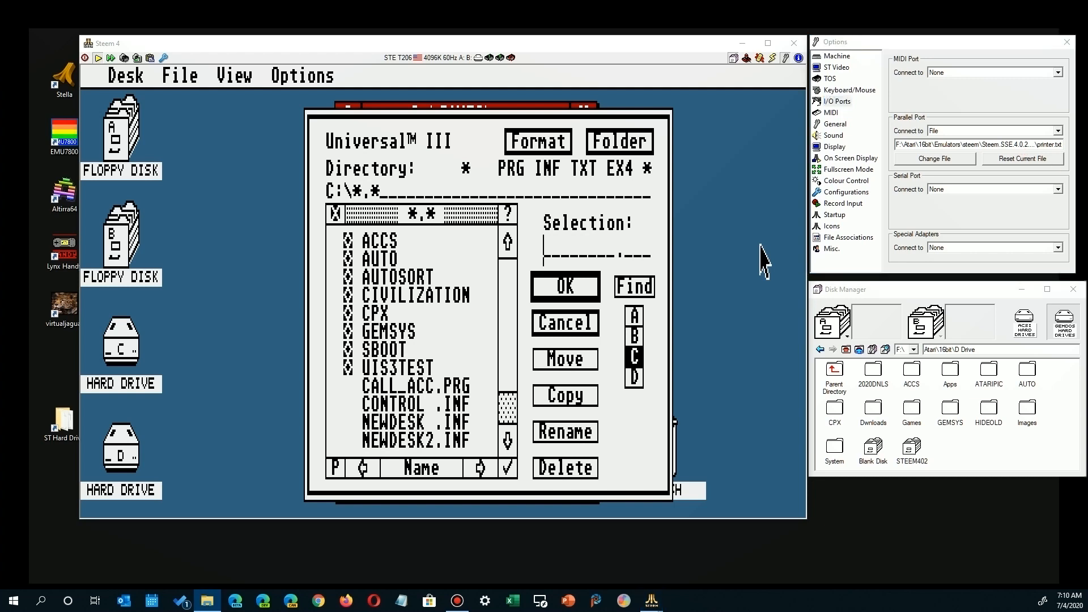
{"action": "left_click_drag", "start_coordinate": [1087, 174], "coordinate": [715, 100]}
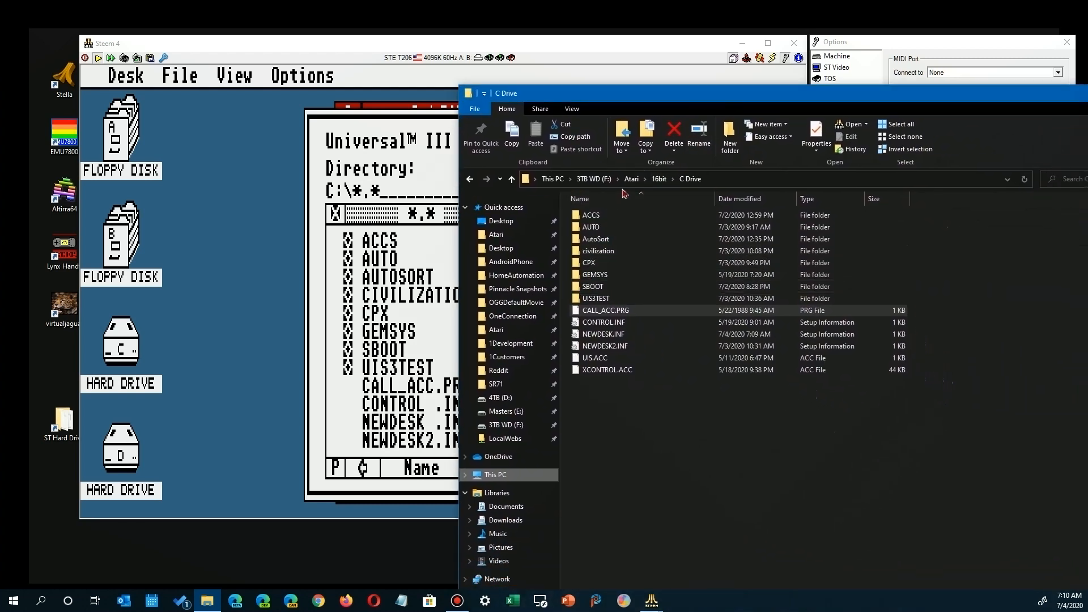
{"action": "left_click", "coordinate": [663, 178]}
{"action": "double_click", "coordinate": [595, 229]}
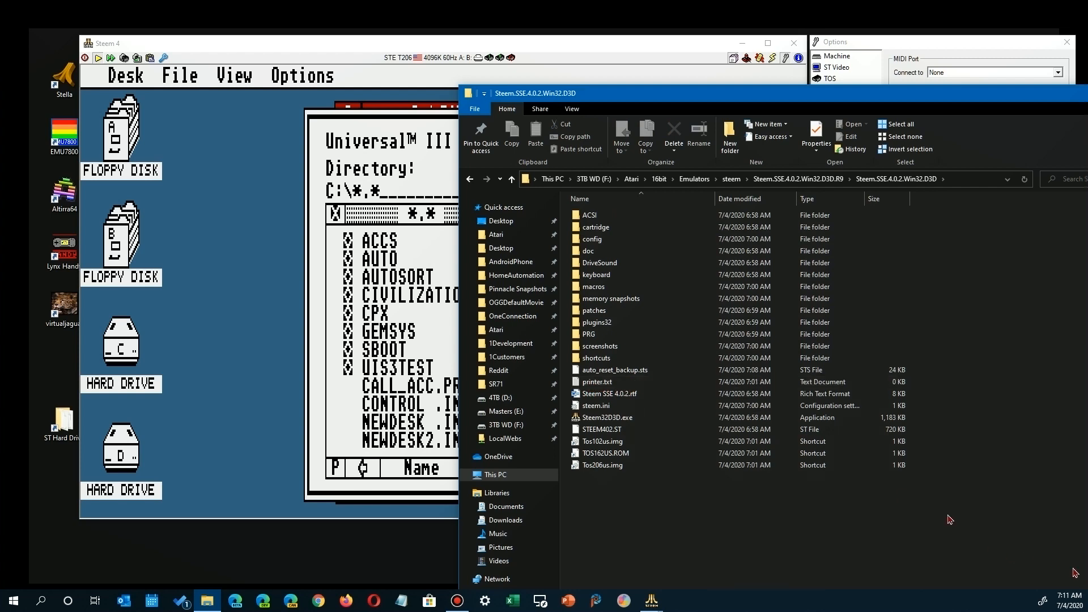
{"action": "left_click", "coordinate": [593, 384]}
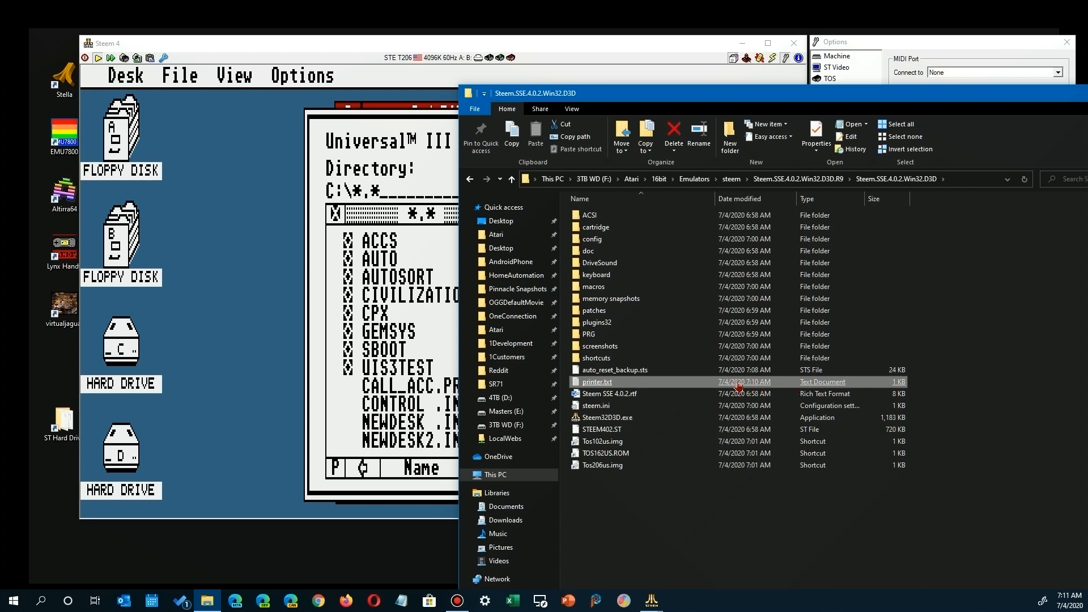
{"action": "double_click", "coordinate": [649, 383]}
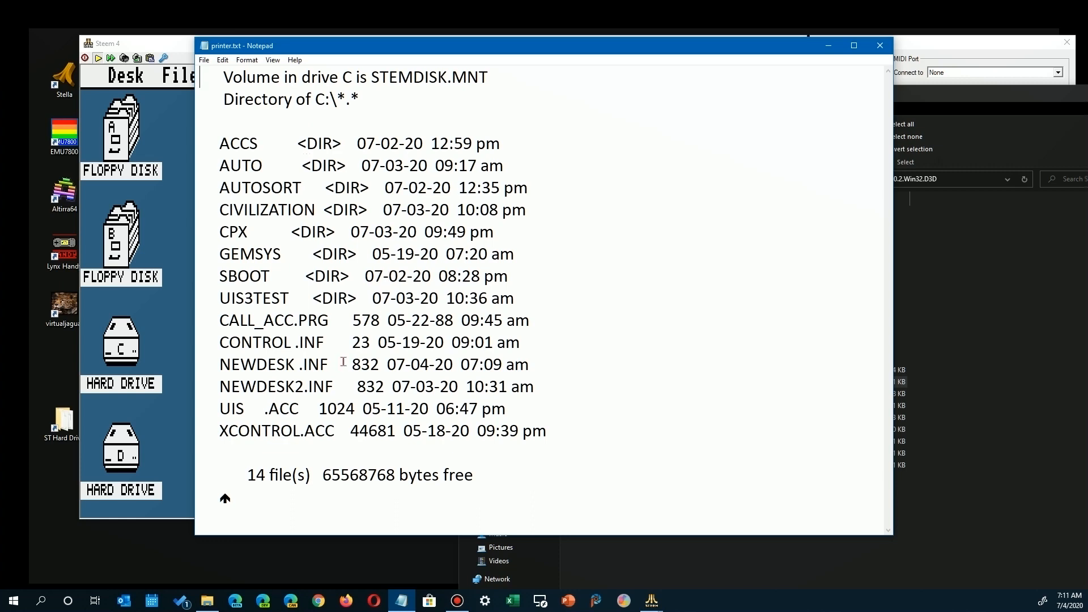
{"action": "left_click_drag", "start_coordinate": [220, 146], "coordinate": [546, 431]}
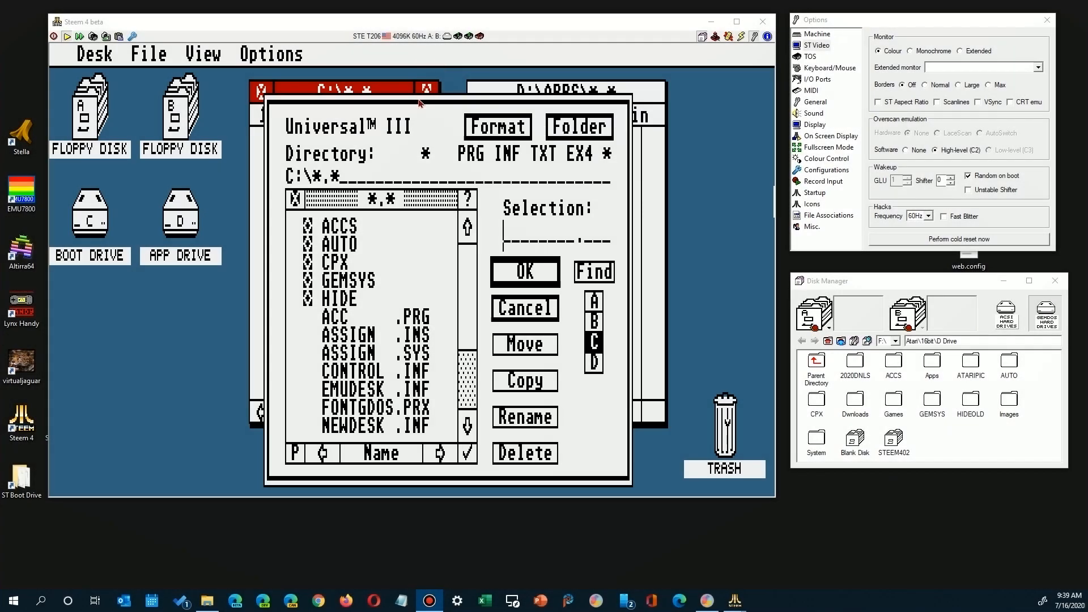
Step: Move the item selector dialog over the floppy drive icons, and from there across the desktop to cover the D:\APPS window
{"action": "left_click", "coordinate": [420, 103]}
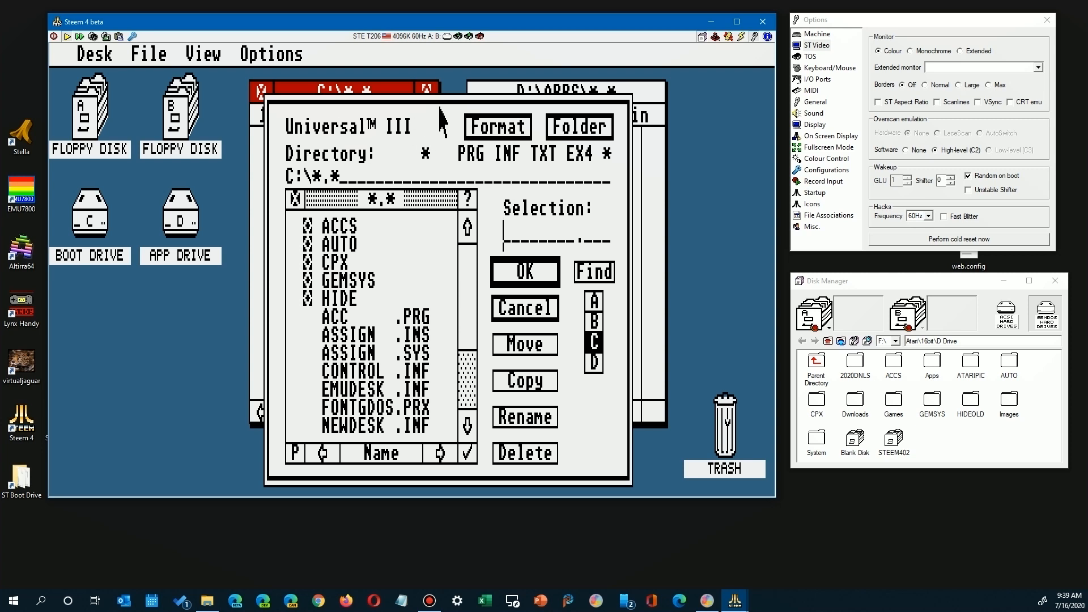
{"action": "left_click_drag", "start_coordinate": [443, 122], "coordinate": [191, 176]}
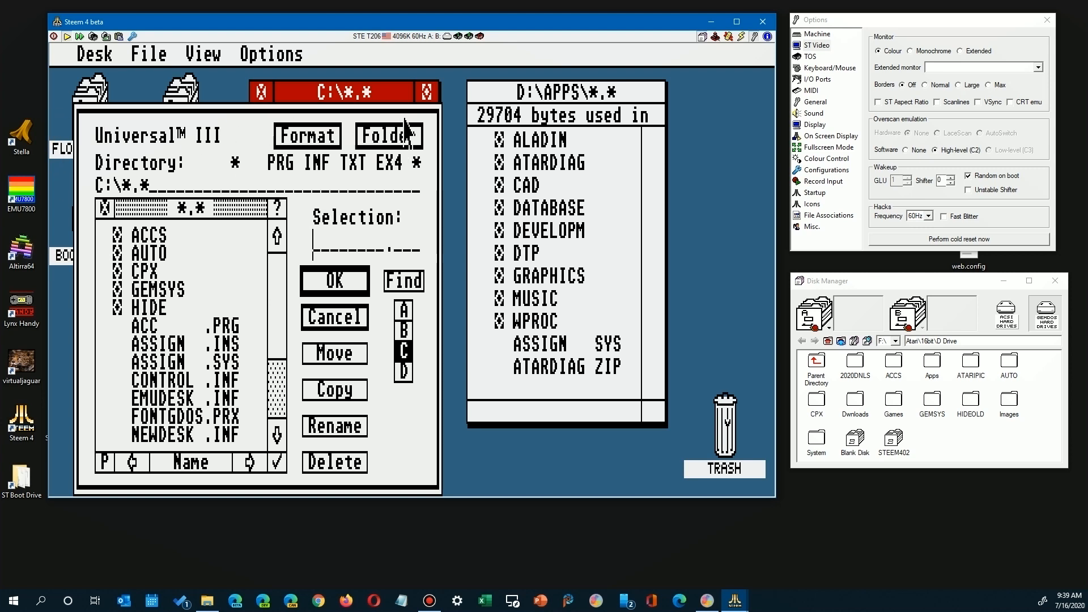
{"action": "left_click_drag", "start_coordinate": [248, 153], "coordinate": [548, 131]}
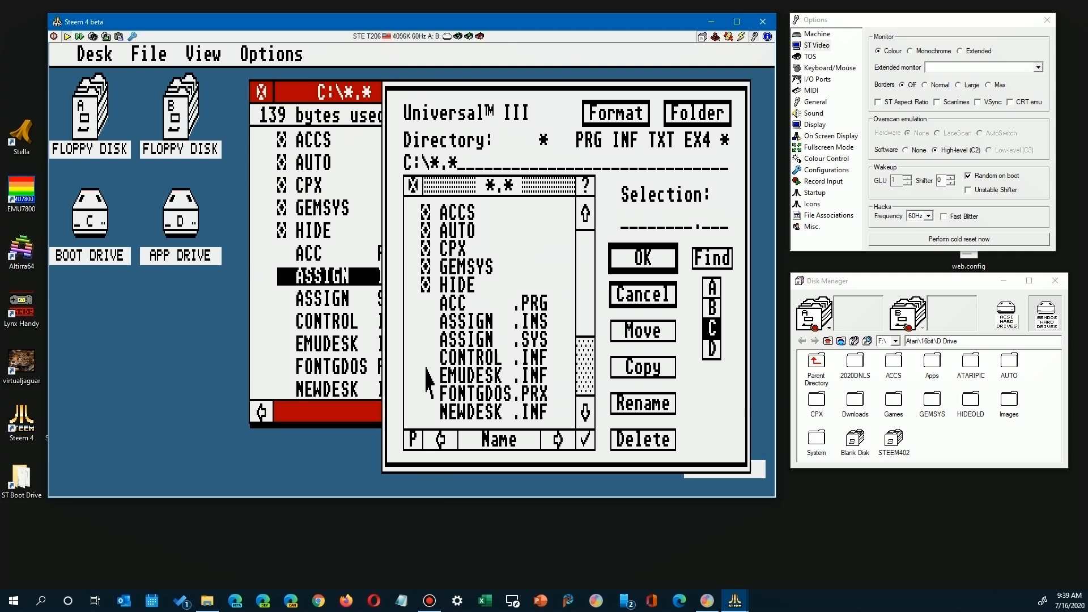
Step: Save the item selector's current settings as its defaults and return to the C:\ file listing
{"action": "left_click", "coordinate": [454, 117]}
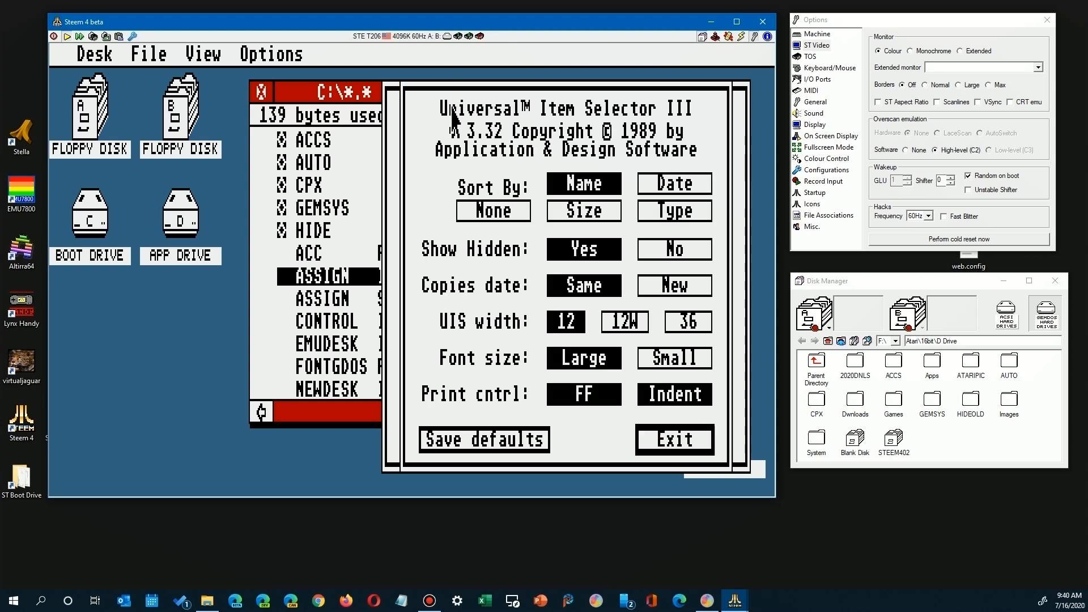
{"action": "left_click", "coordinate": [461, 446]}
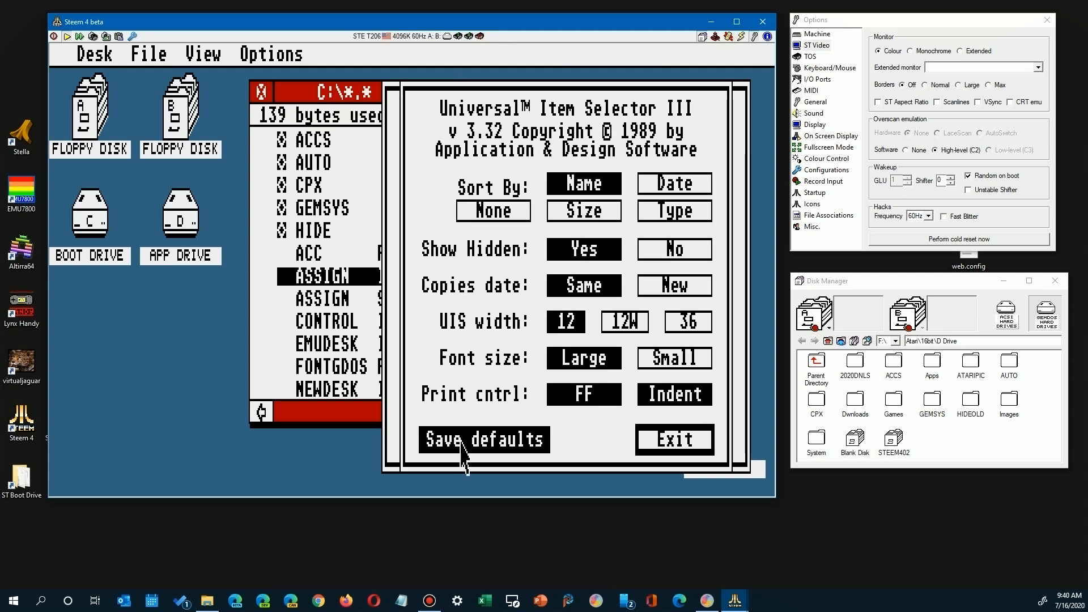
{"action": "left_click", "coordinate": [666, 446]}
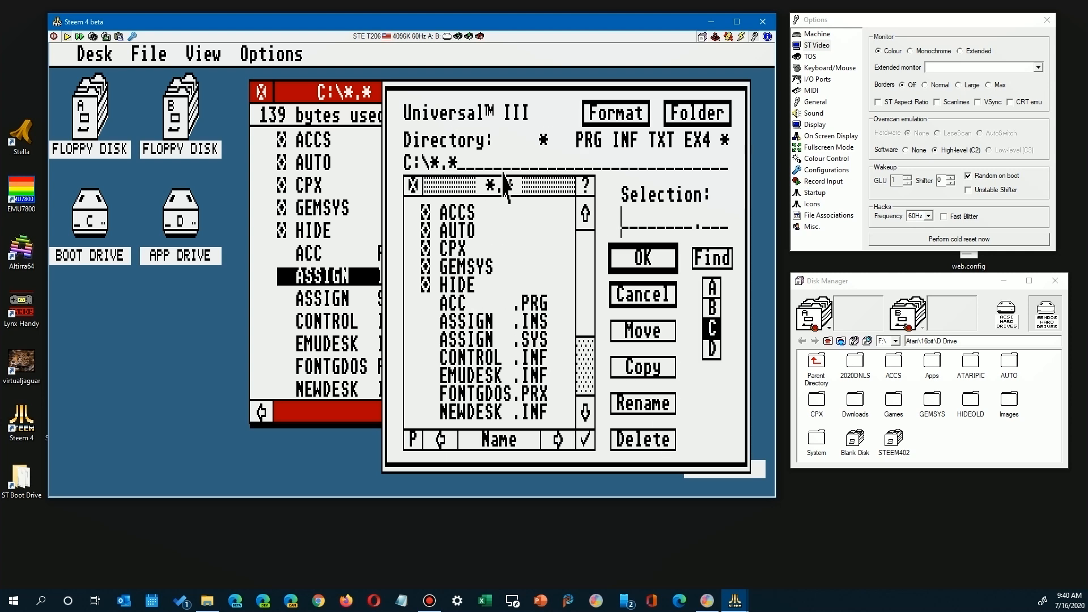